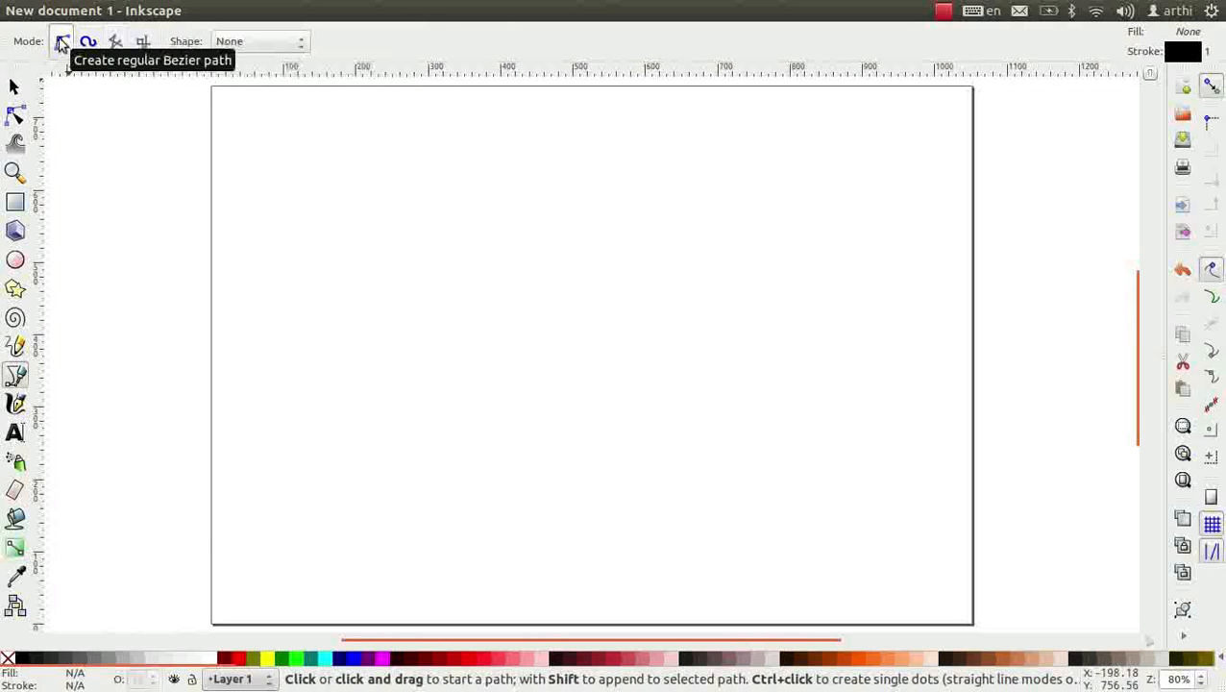
- Draw a straight horizontal line about 819 px long across the upper part of the page as a regular Bezier path
left_click(237, 159)
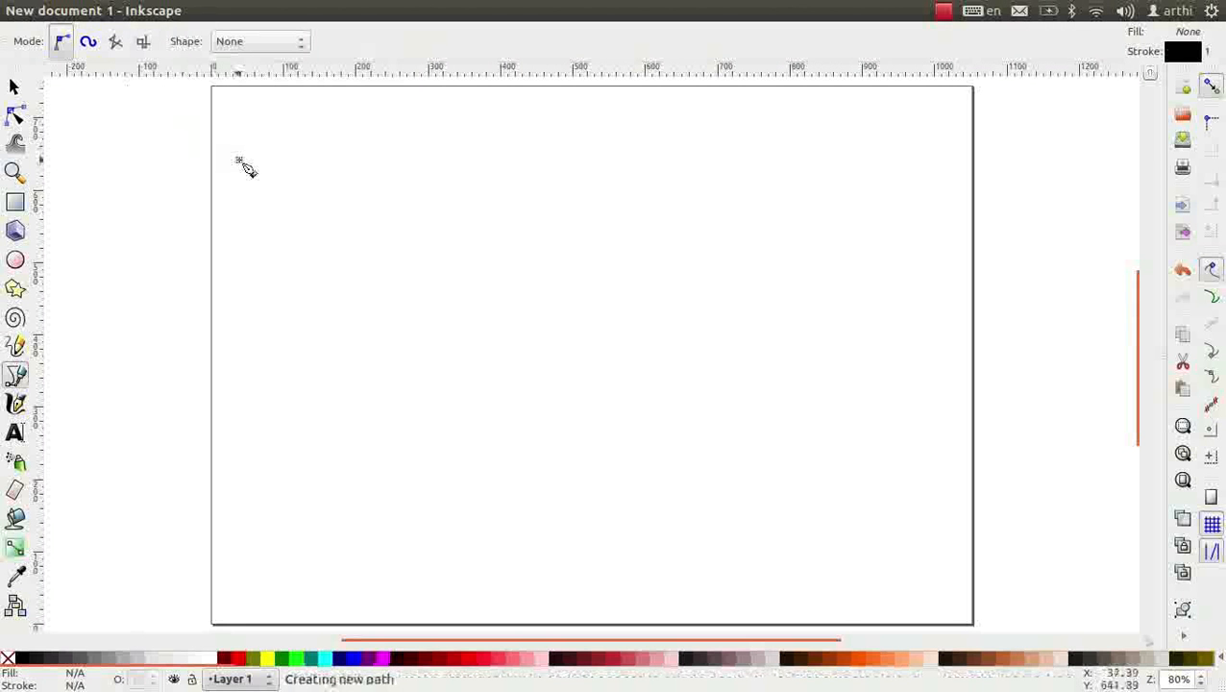
left_click(238, 159)
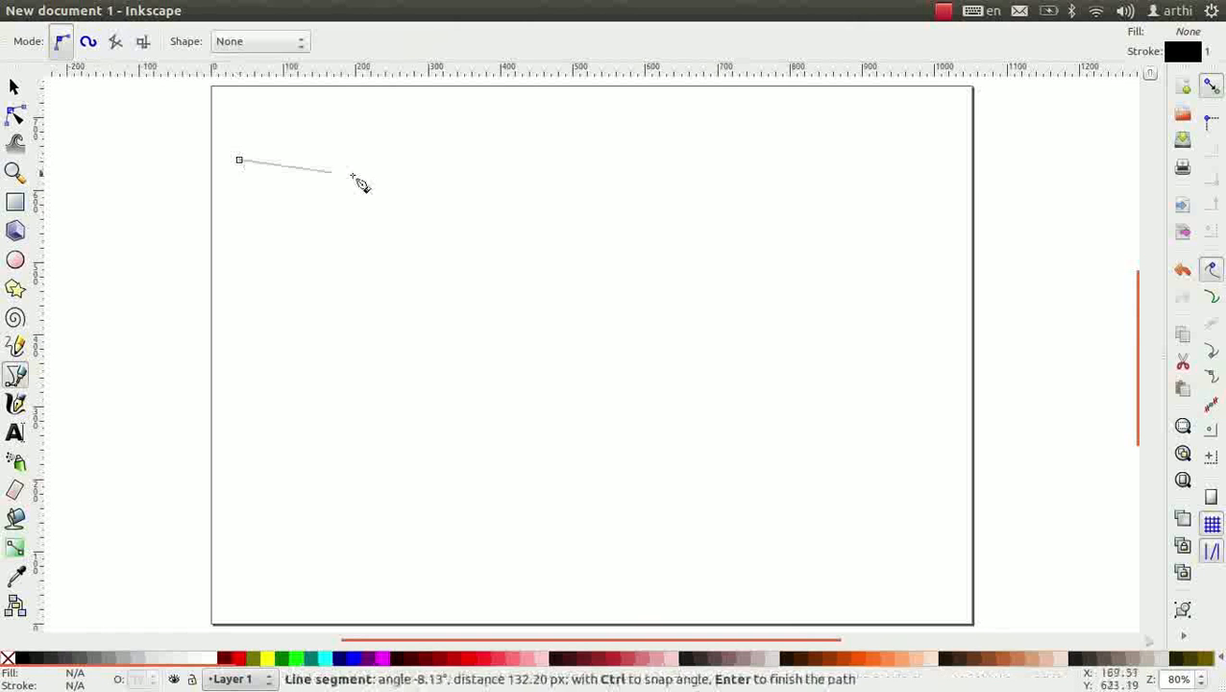
left_click(831, 161)
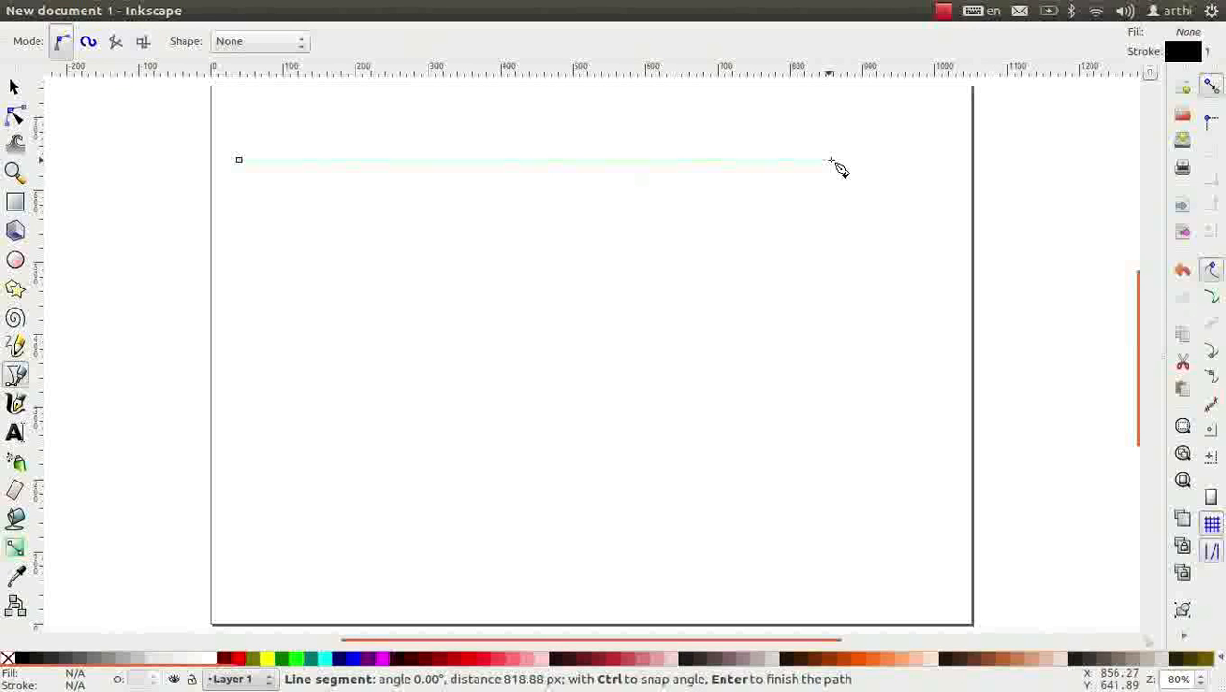
key("Return")
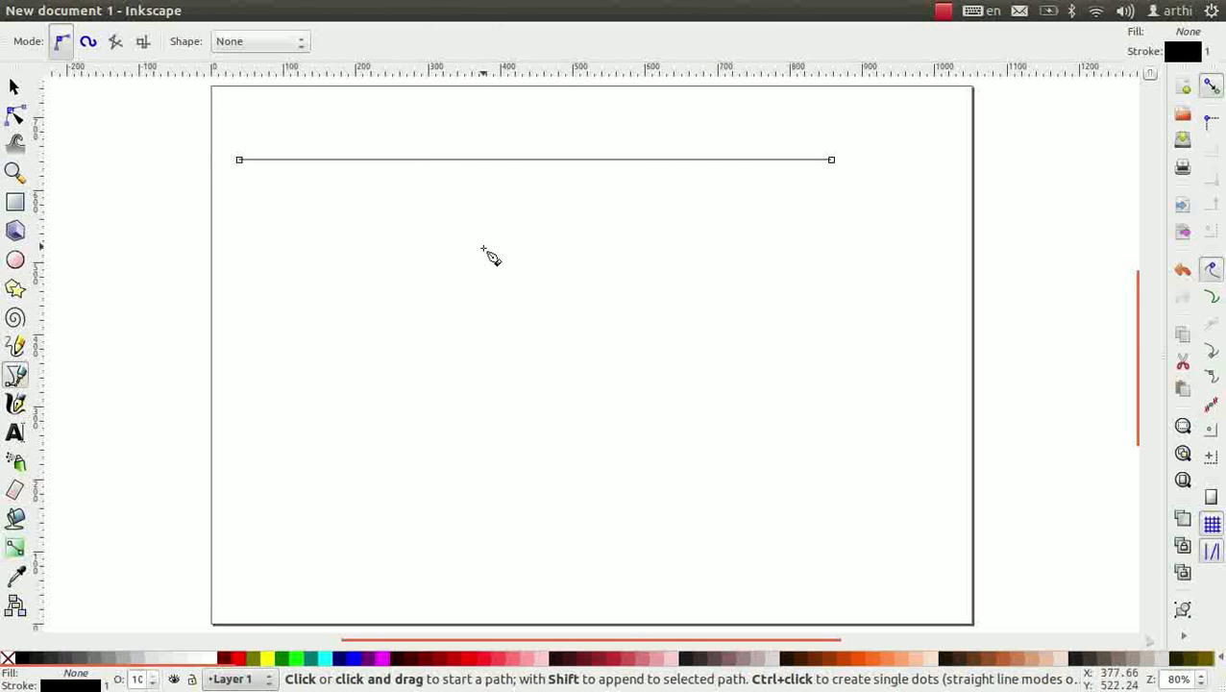
- Draw a closed triangle with a base about 269 px wide below the left half of the horizontal line
left_click(359, 208)
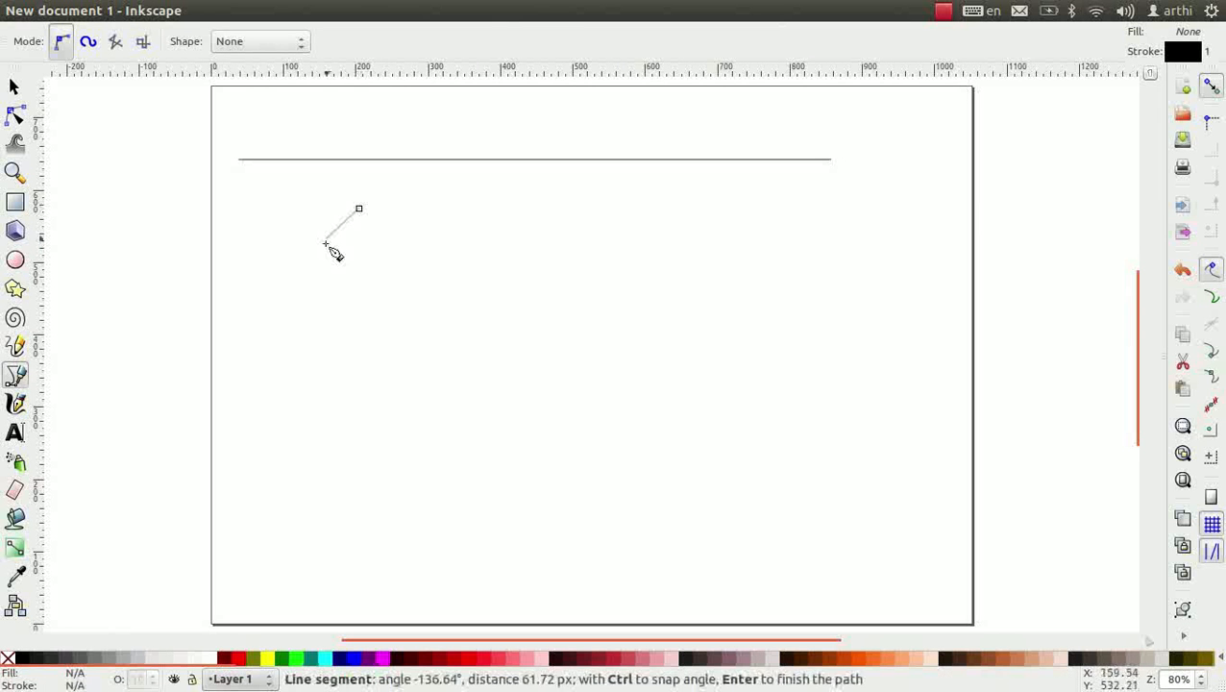
left_click(267, 358)
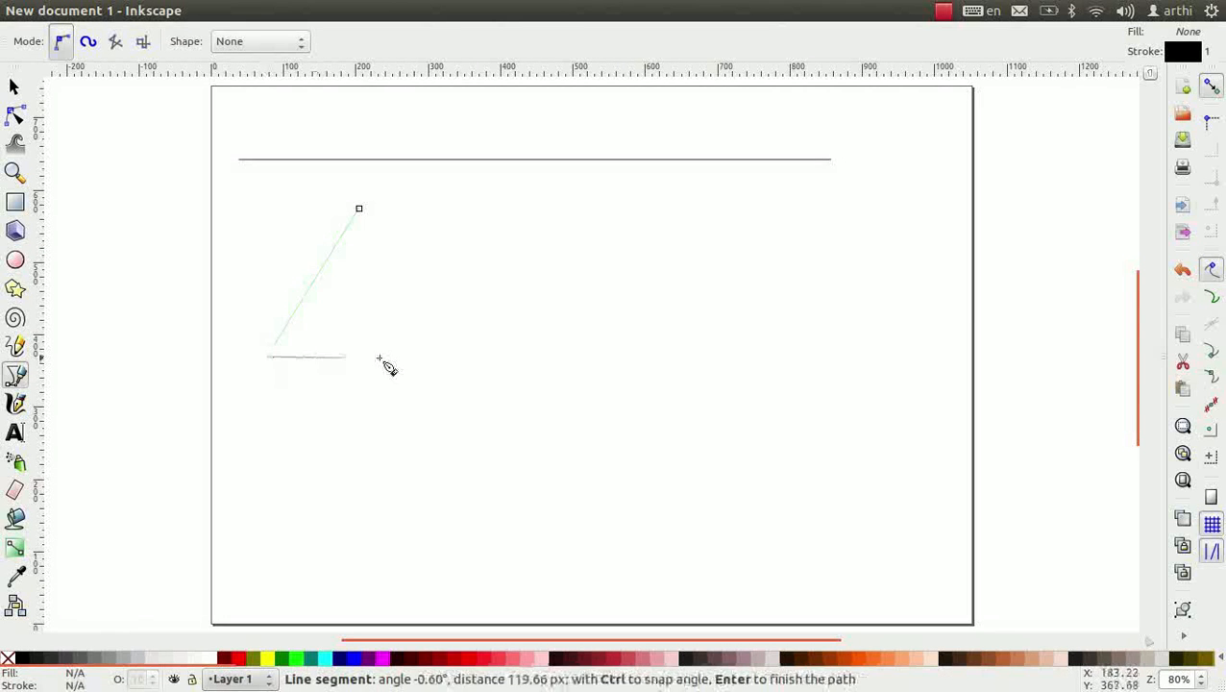
left_click(462, 355)
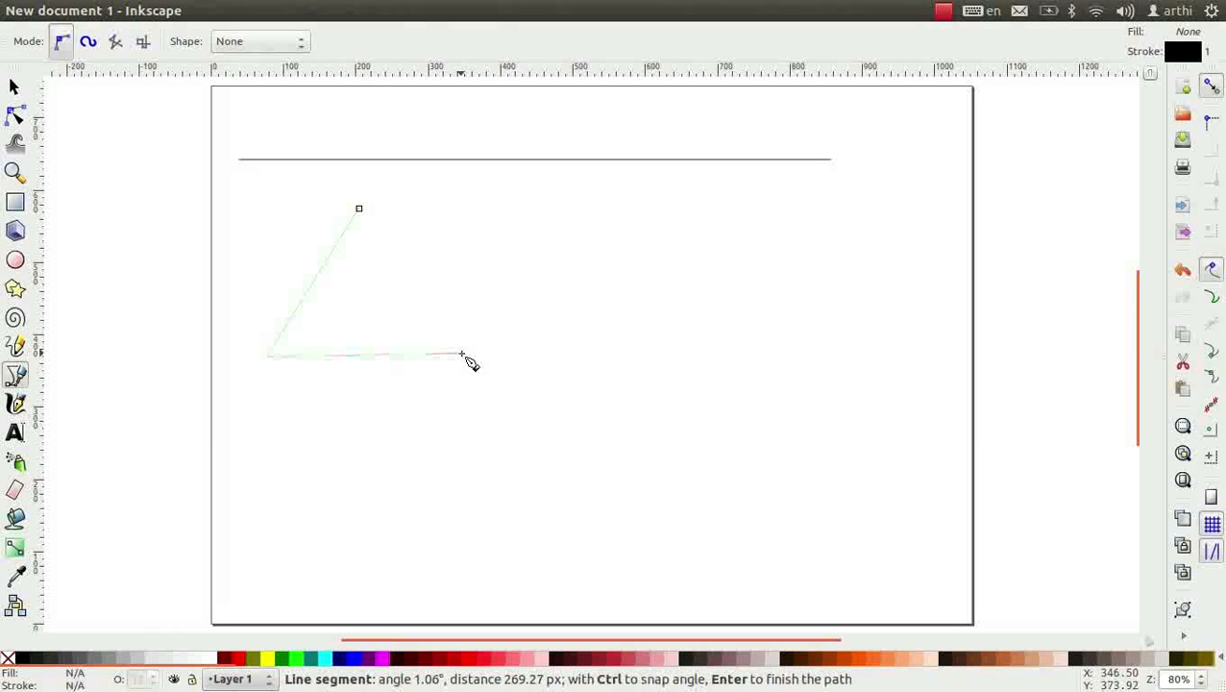
left_click(358, 209)
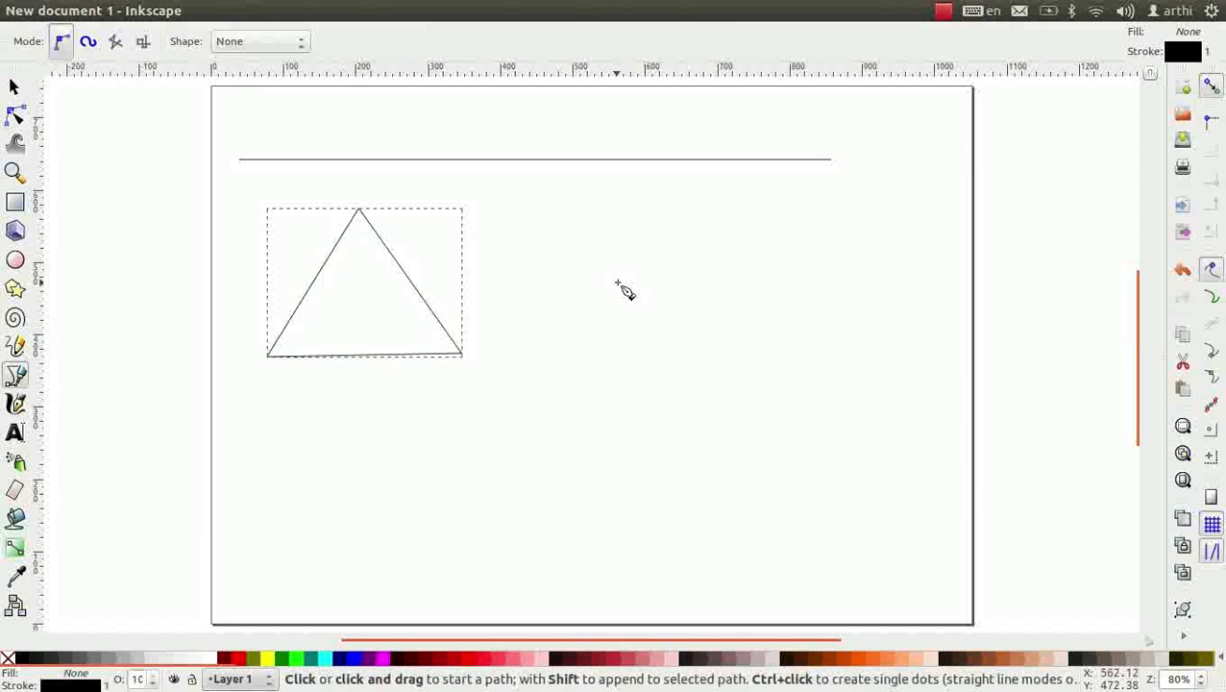
- Draw an open, upward-arching Bezier curve about 313 px wide beside the triangle
left_click(557, 323)
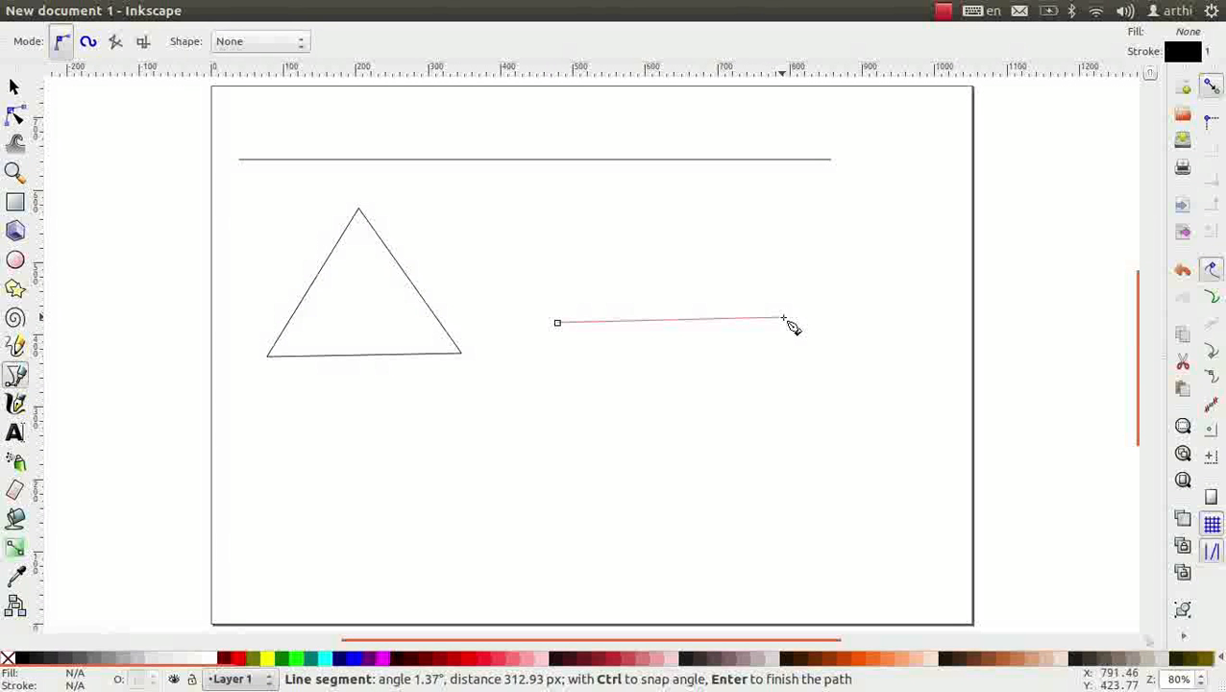
left_click_drag(786, 320, 886, 421)
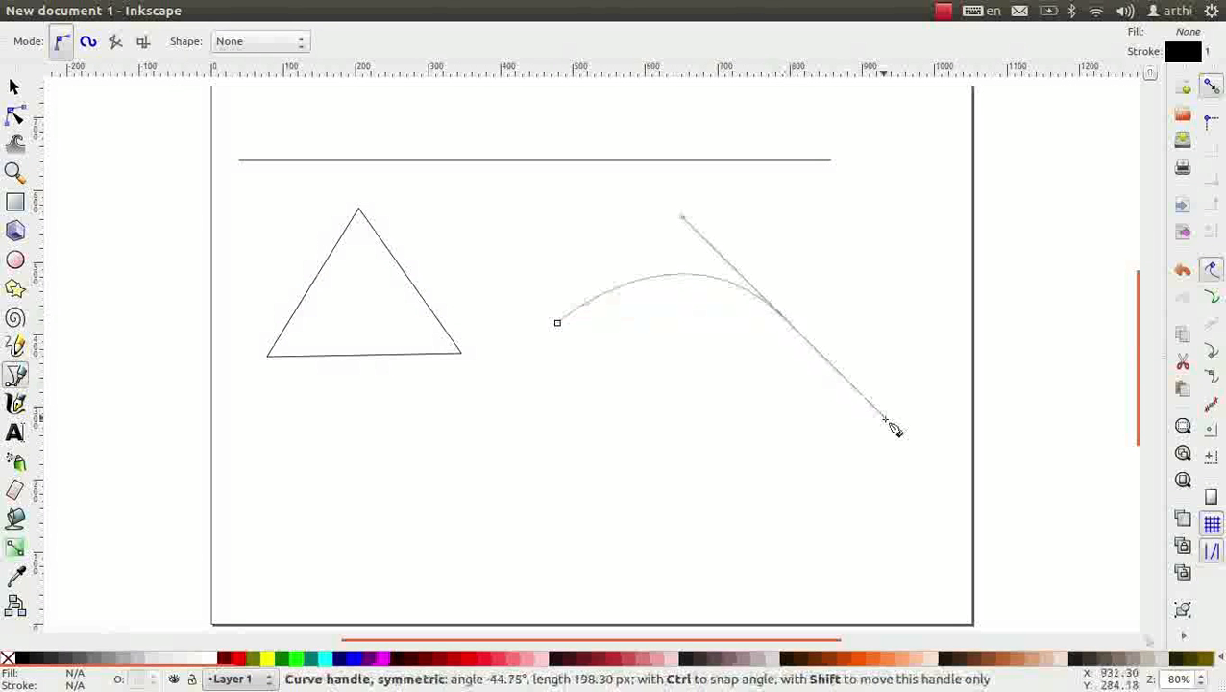
key("Return")
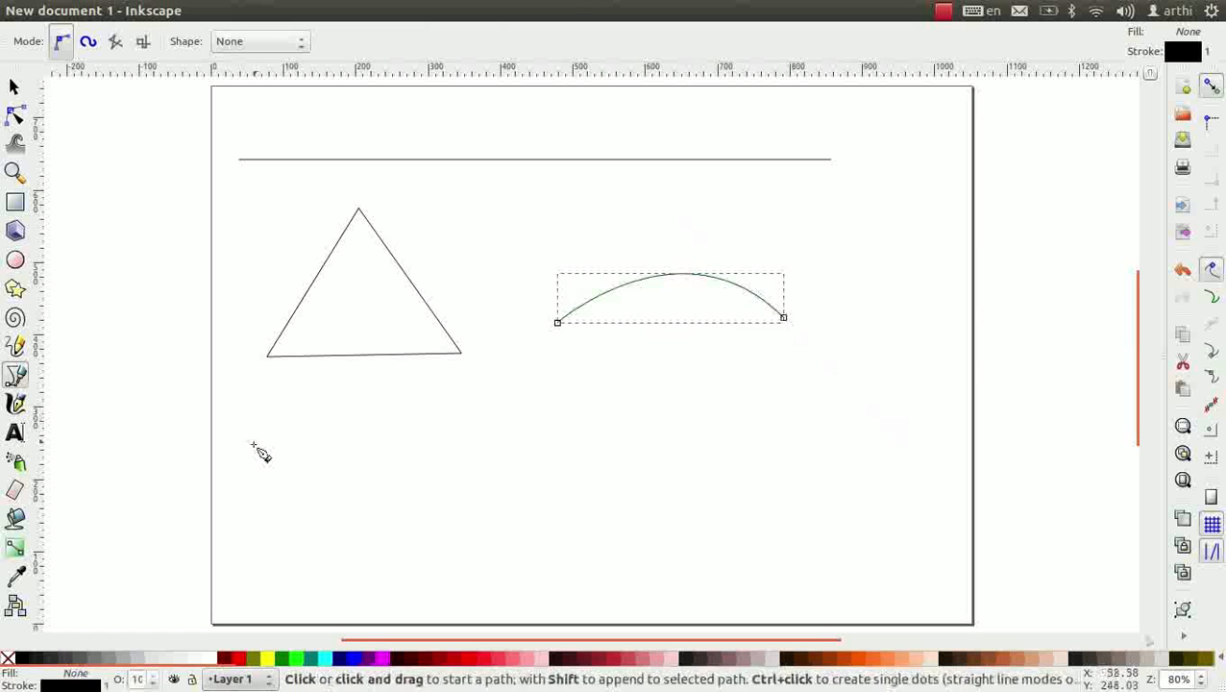
- Draw two open curves below the triangle, one bulging upward and one about 144 px long bulging downward
left_click(254, 444)
left_click_drag(404, 441, 417, 488)
key("Return")
left_click(472, 463)
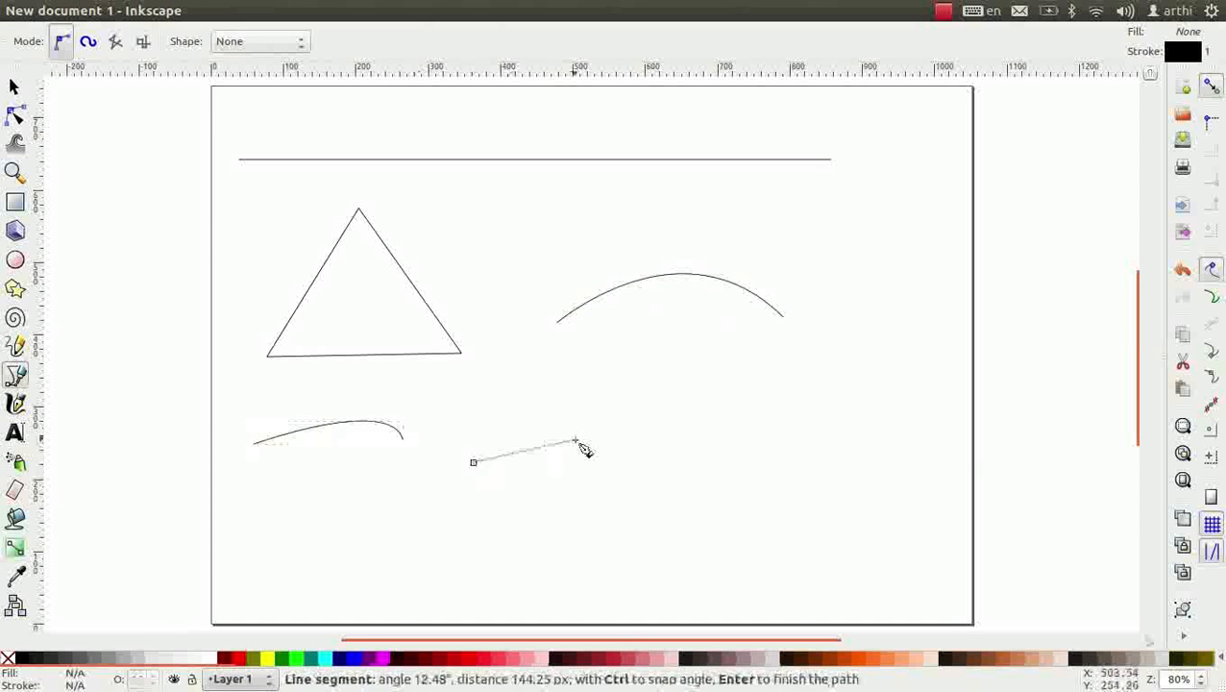
left_click_drag(575, 441, 585, 380)
key("Return")
- Draw two small open curves below the large arch, the first bulging upward and the second bulging downward
left_click(620, 368)
left_click_drag(769, 383, 777, 443)
key("Return")
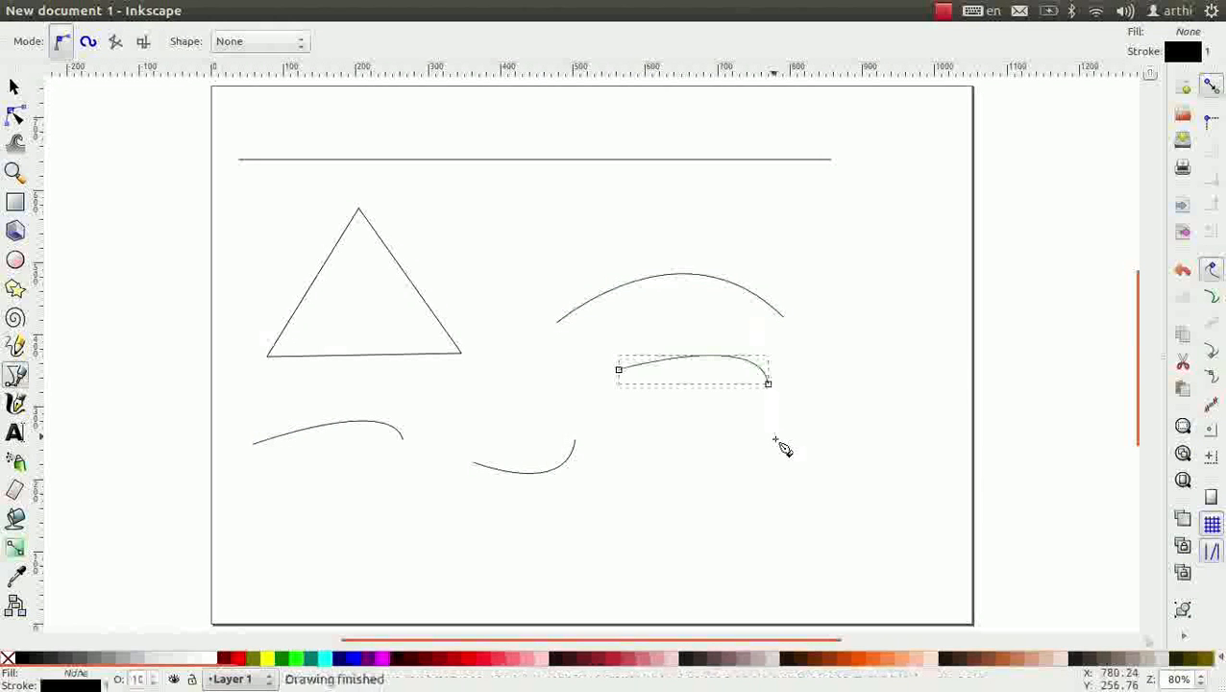
left_click(775, 440)
left_click_drag(868, 394, 875, 333)
key("Return")
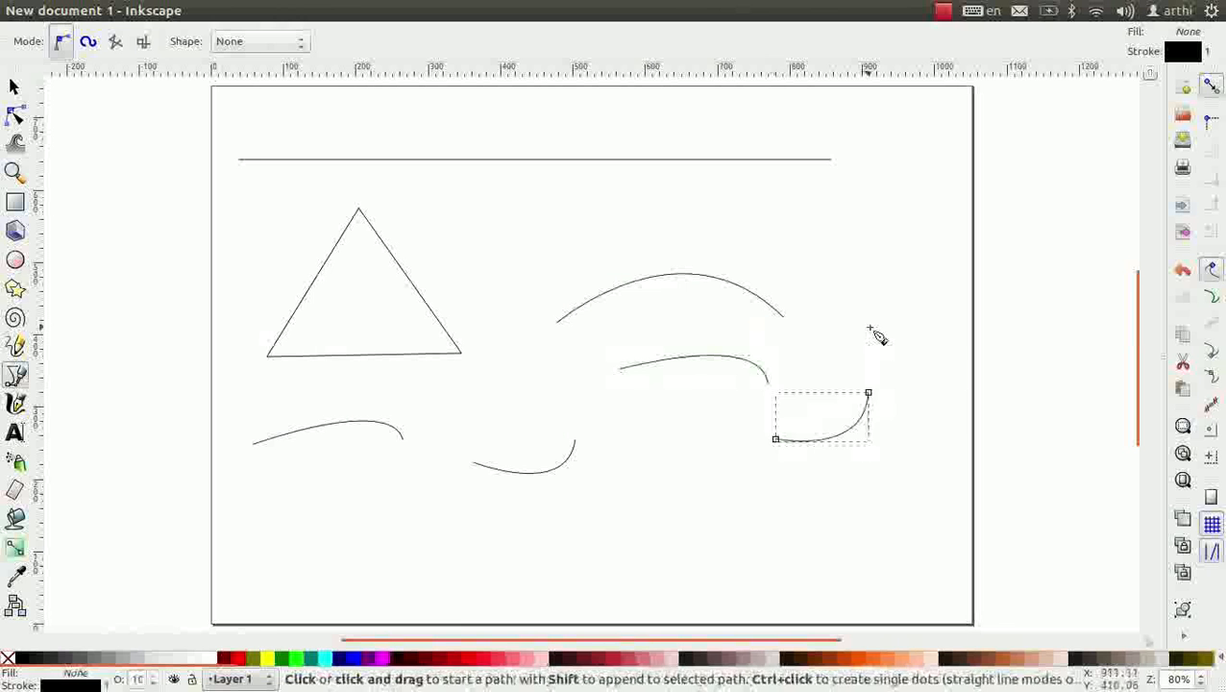
- Draw two wide upward arches side by side near the bottom of the page, the second about 299 px wide
left_click(371, 556)
left_click_drag(604, 555, 699, 625)
key("Return")
left_click(660, 533)
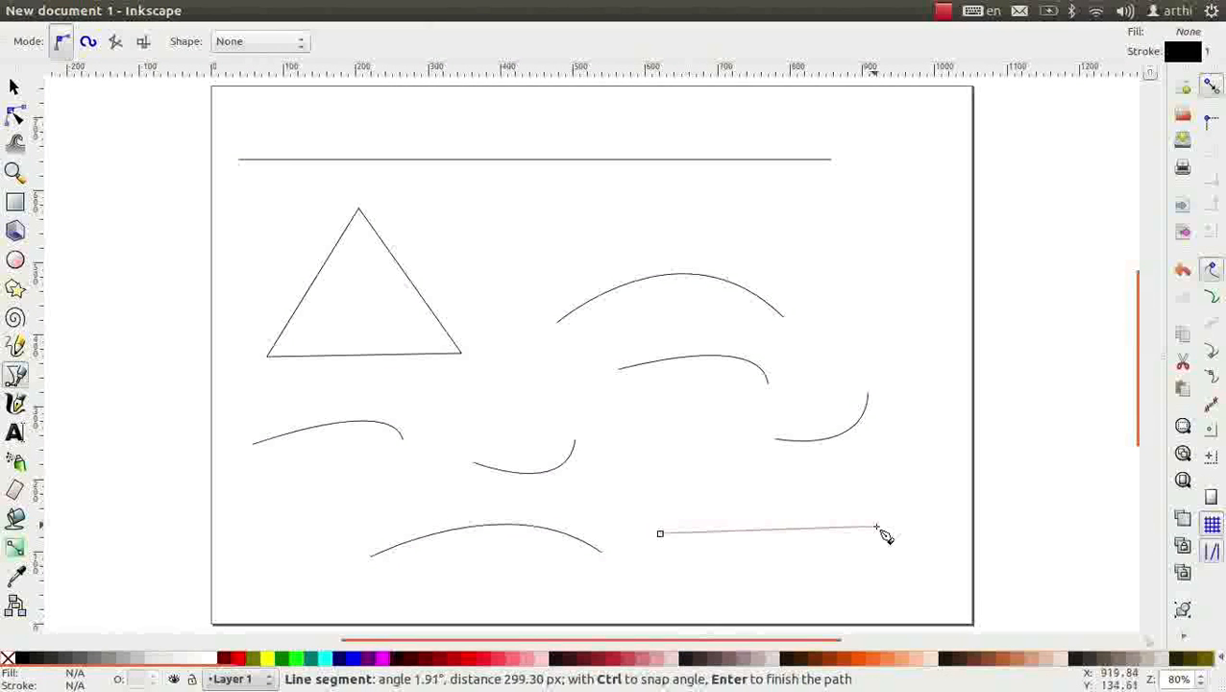
left_click_drag(880, 530, 973, 615)
key("Return")
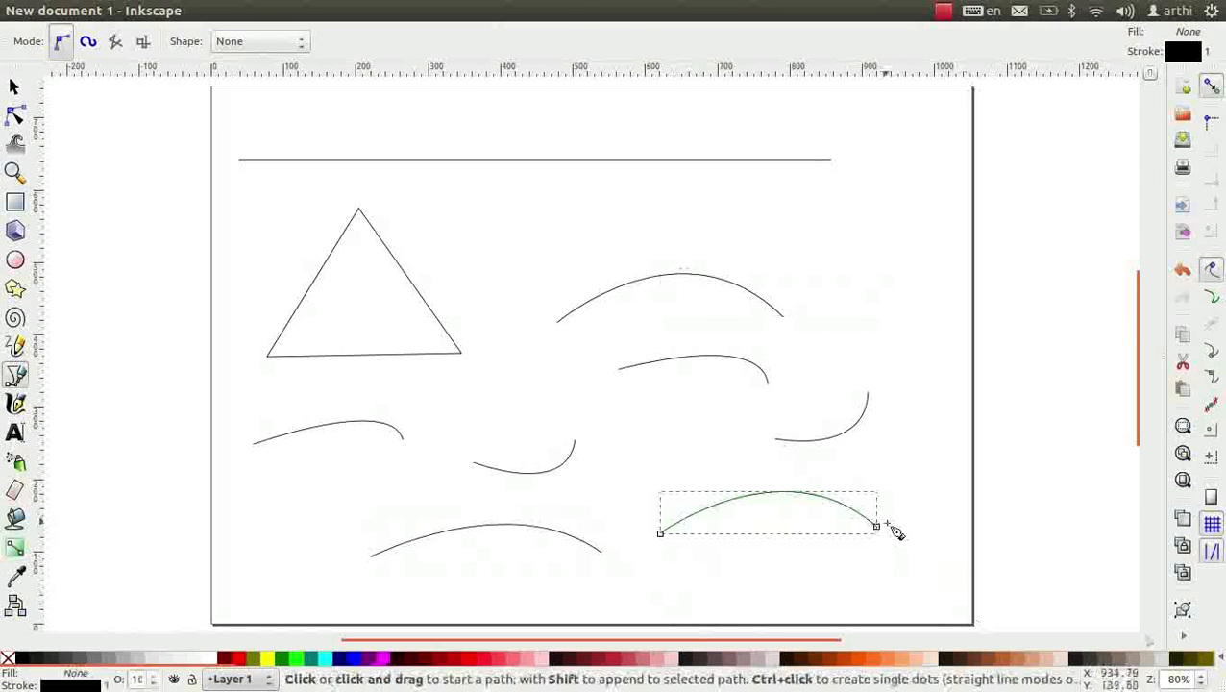
- Delete the line, the triangle and all the curves from the page
key("ctrl+a")
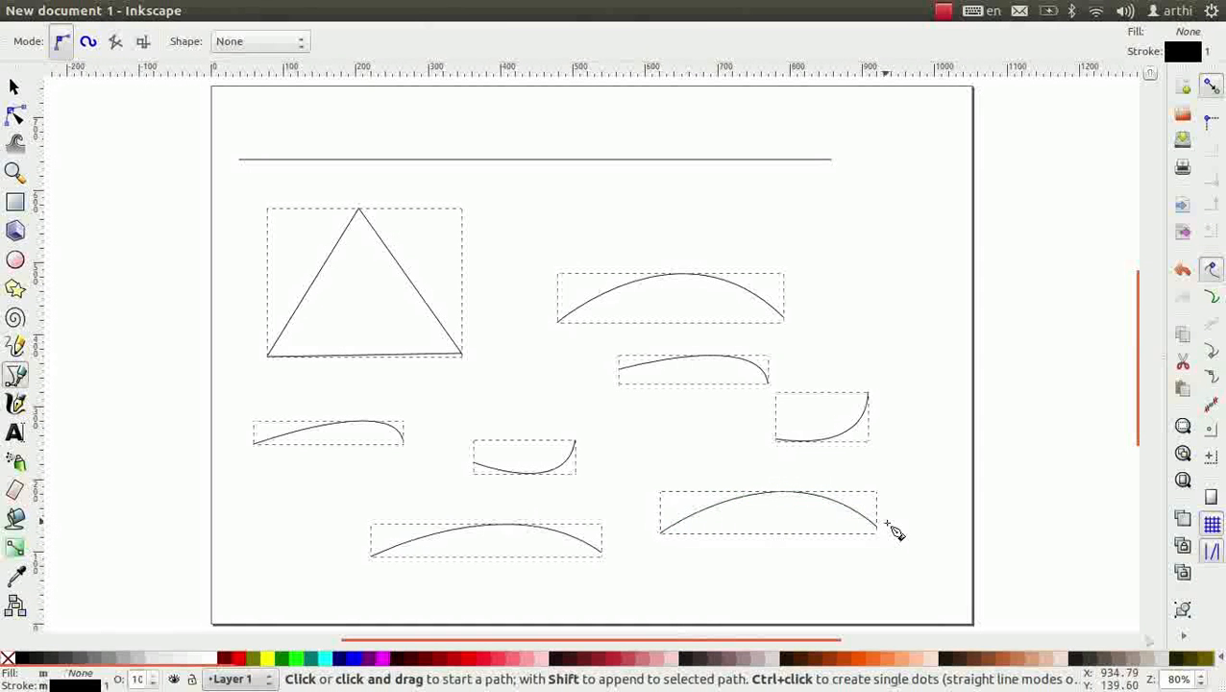
key("Delete")
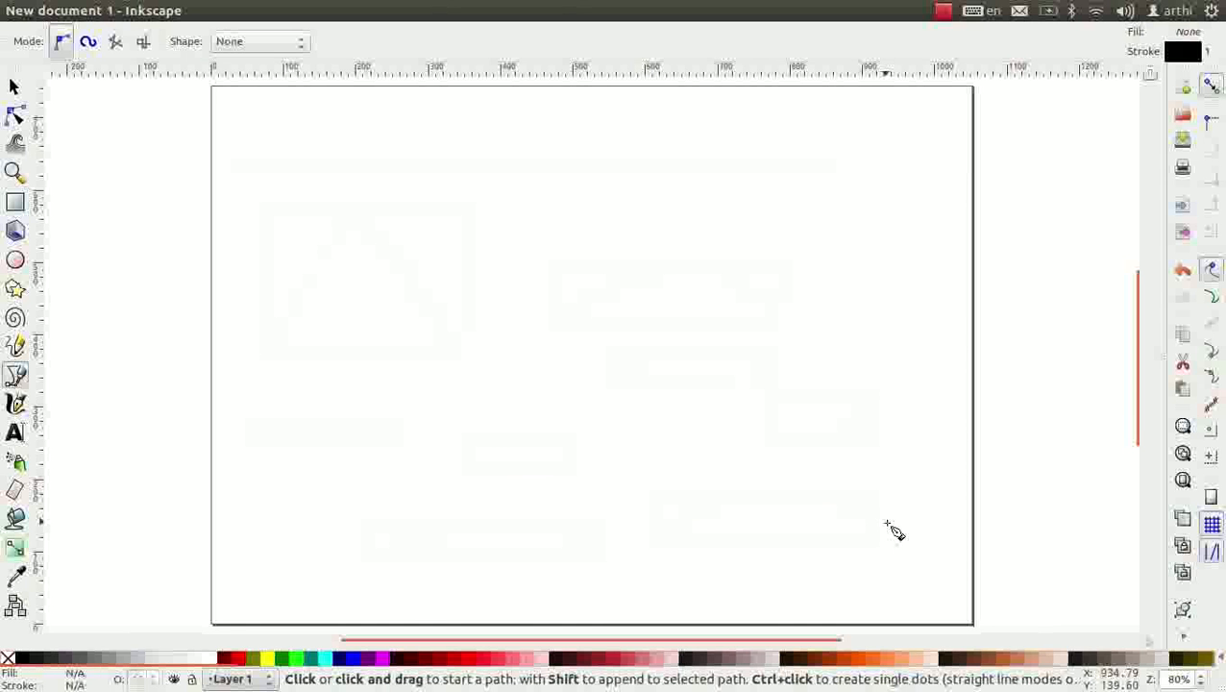
- Draw a closed irregular Bezier shape in the upper-left area of the page, combining smooth curve nodes with corner nodes
scroll(274, 239, "up", 3, "ctrl")
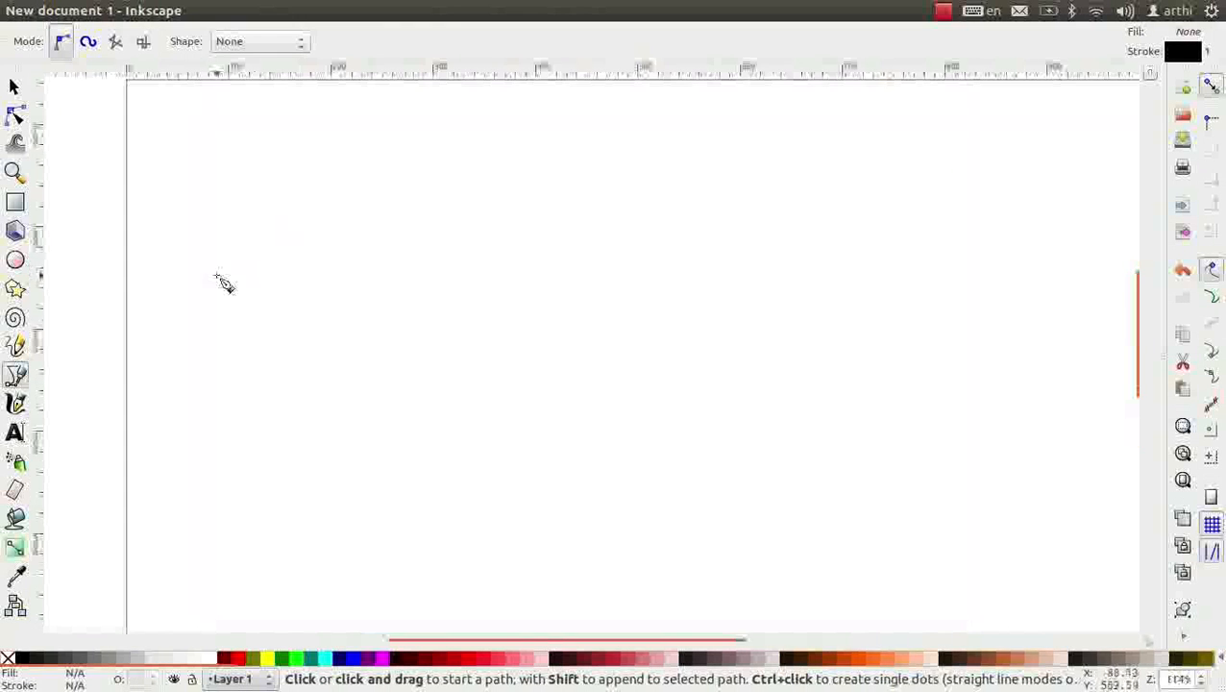
left_click(216, 276)
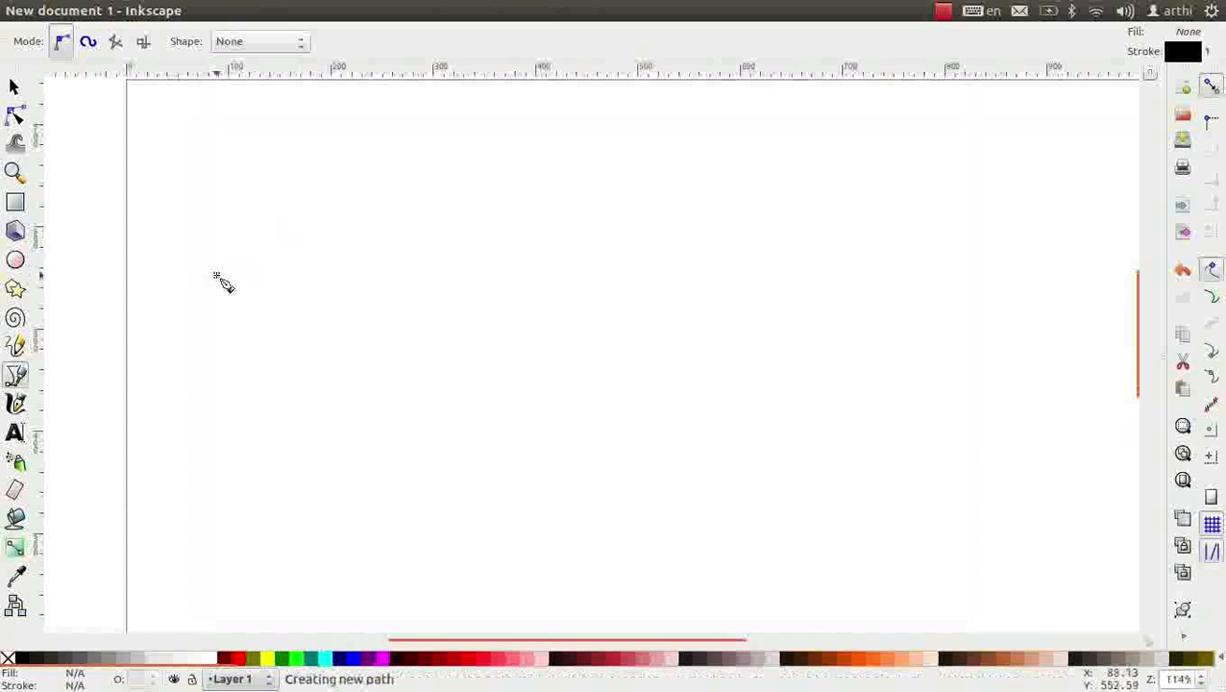
left_click_drag(516, 250, 623, 366)
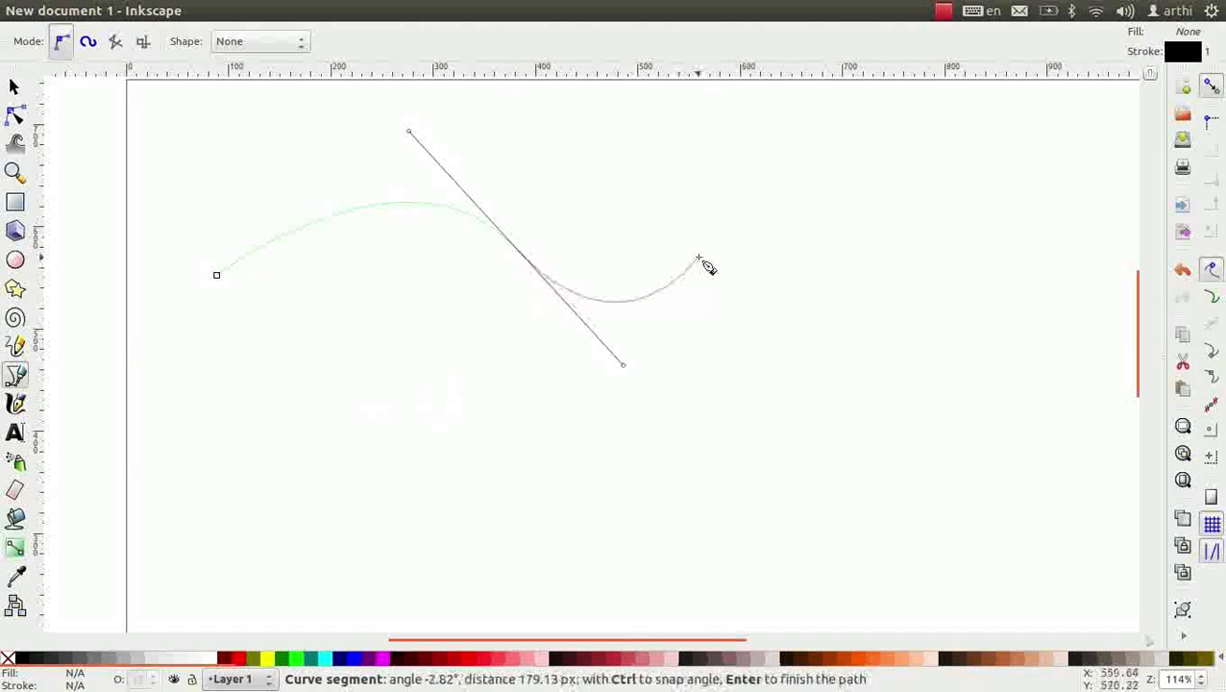
left_click(508, 439)
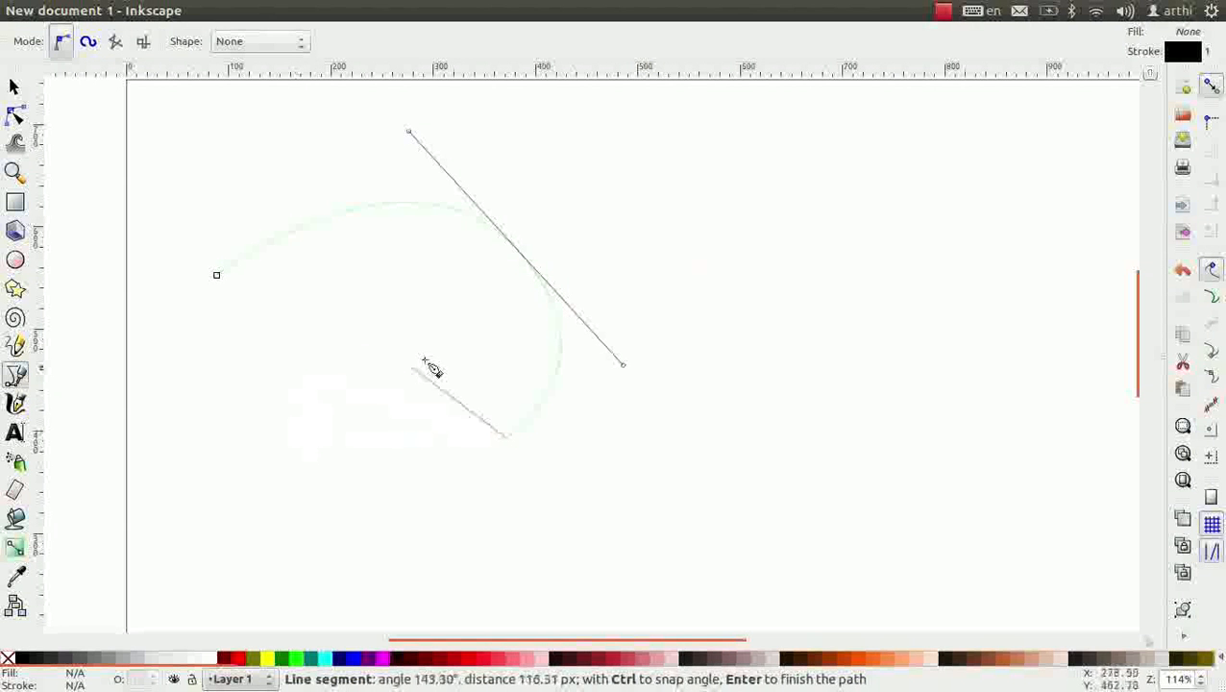
left_click_drag(393, 444, 344, 355)
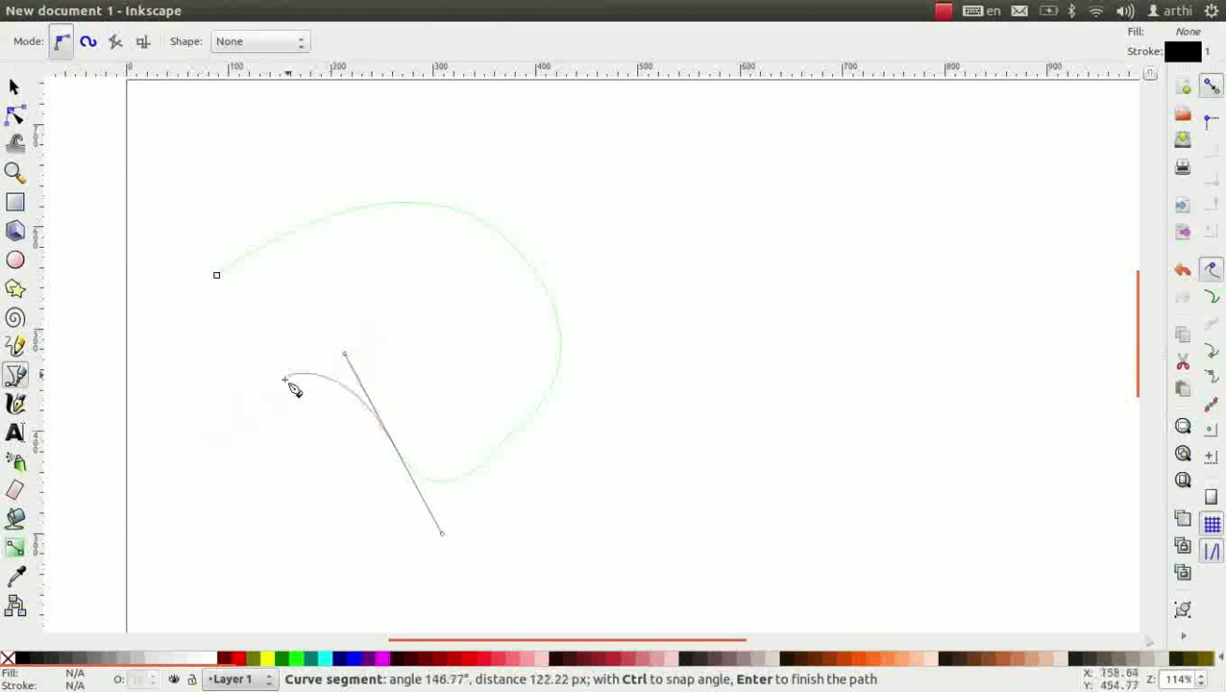
left_click(249, 441)
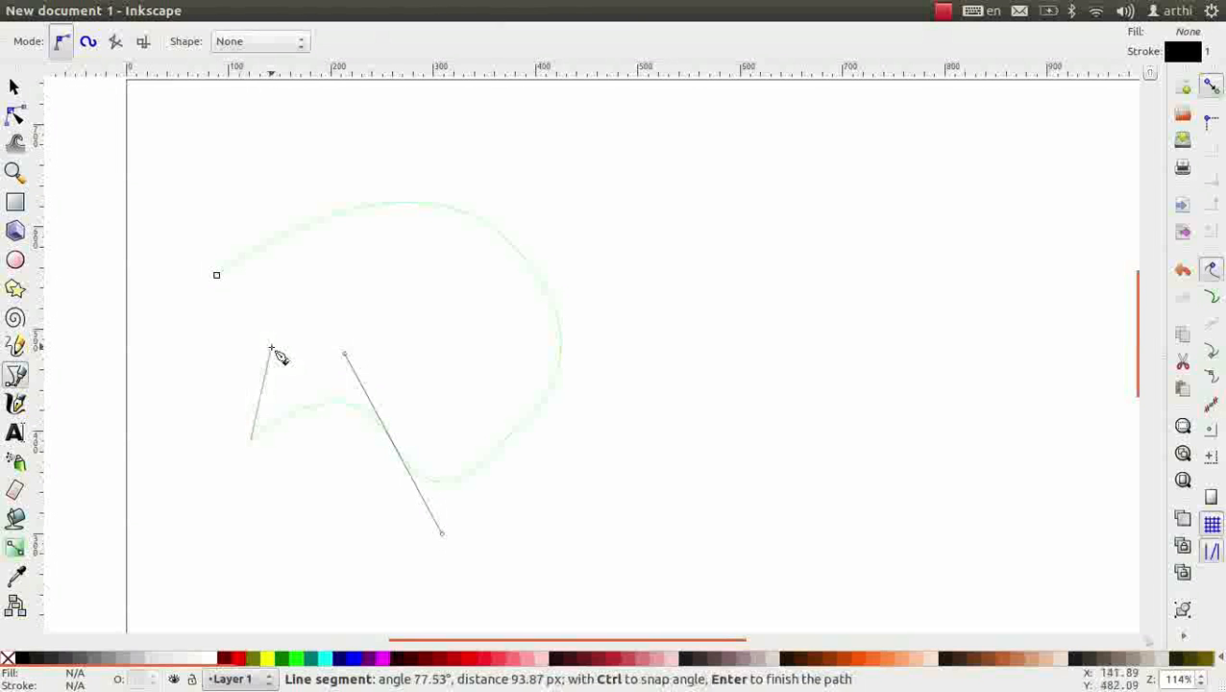
left_click_drag(271, 348, 351, 327)
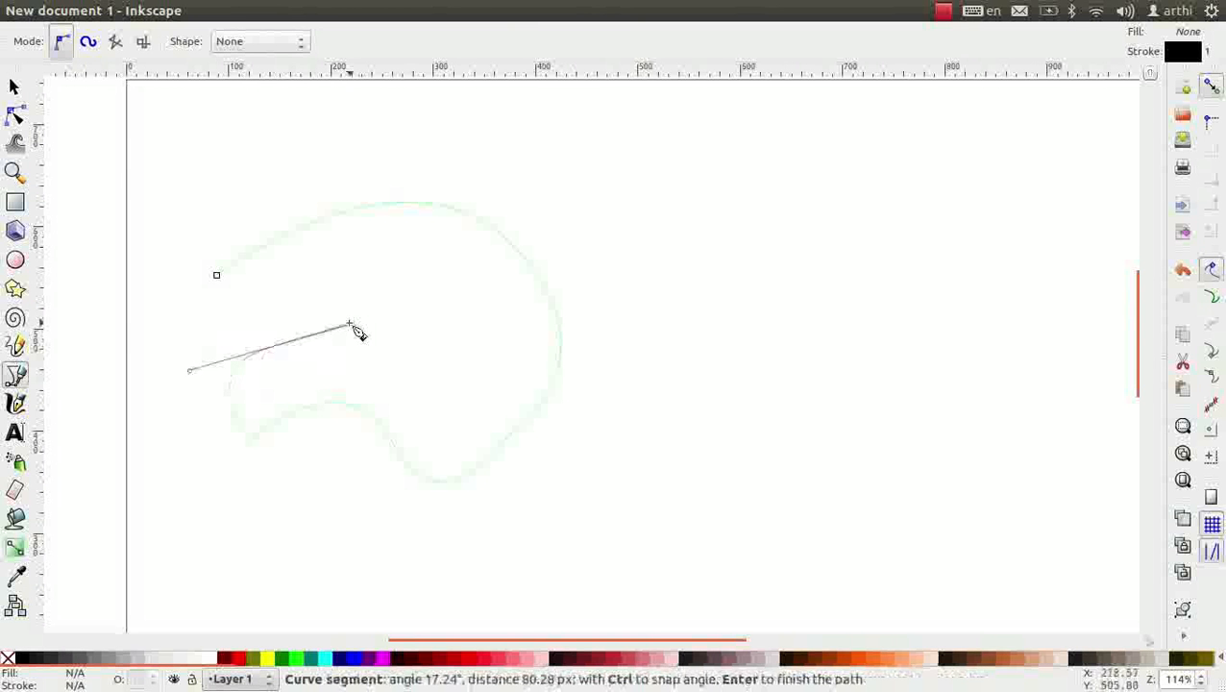
left_click(218, 277)
key("5")
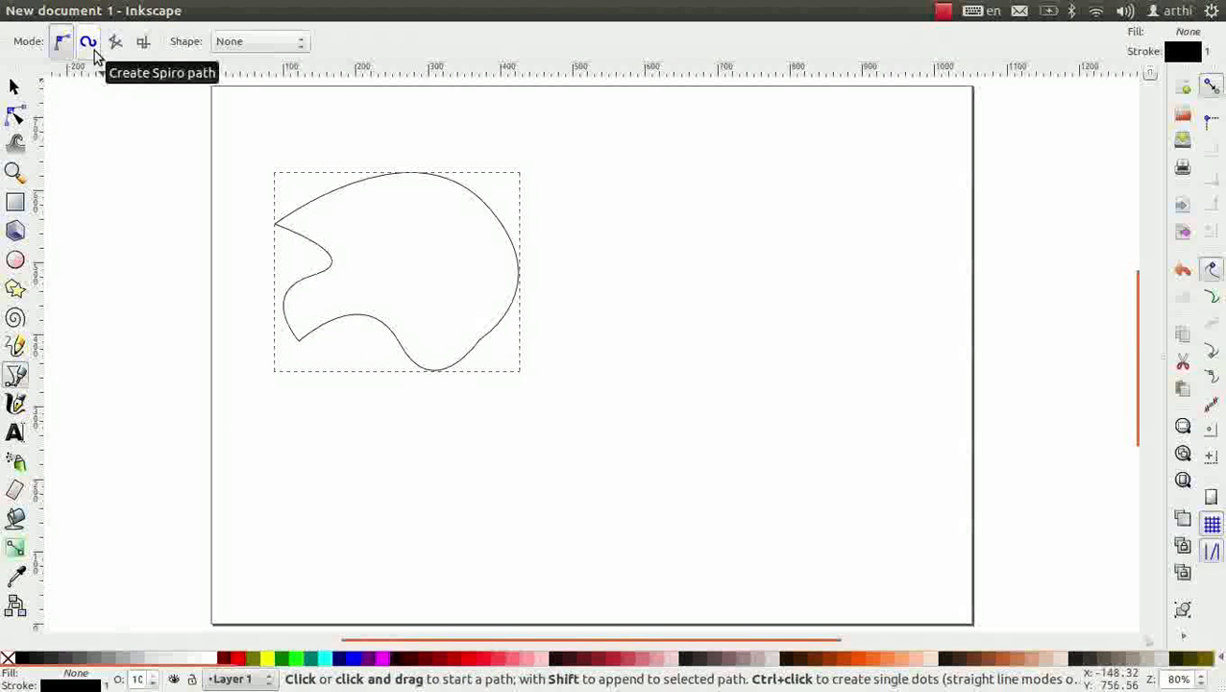
- Draw a closed egg-shaped outline in Spiro path mode beside the irregular shape
left_click(89, 42)
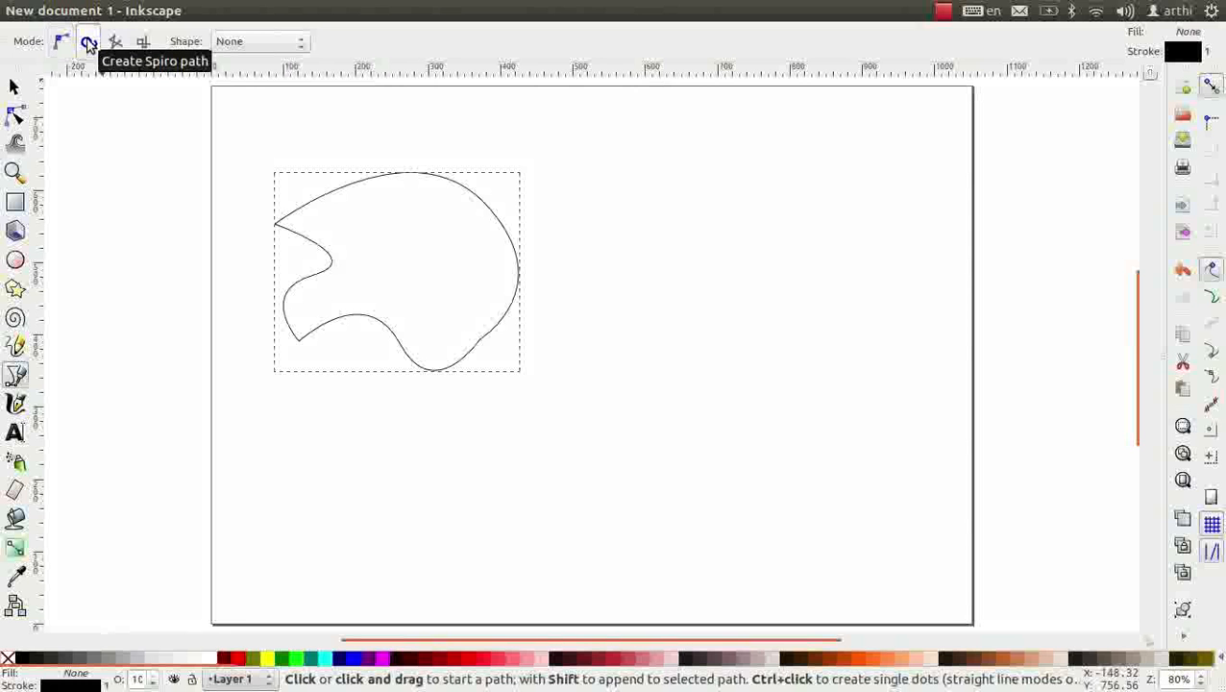
left_click(633, 224)
left_click_drag(716, 193, 783, 265)
left_click_drag(858, 258, 884, 205)
left_click_drag(807, 466, 613, 464)
left_click(635, 224)
- Draw a closed leaf-shaped Spiro path with a pointed left end below the irregular shape
left_click(330, 515)
left_click_drag(472, 440, 492, 385)
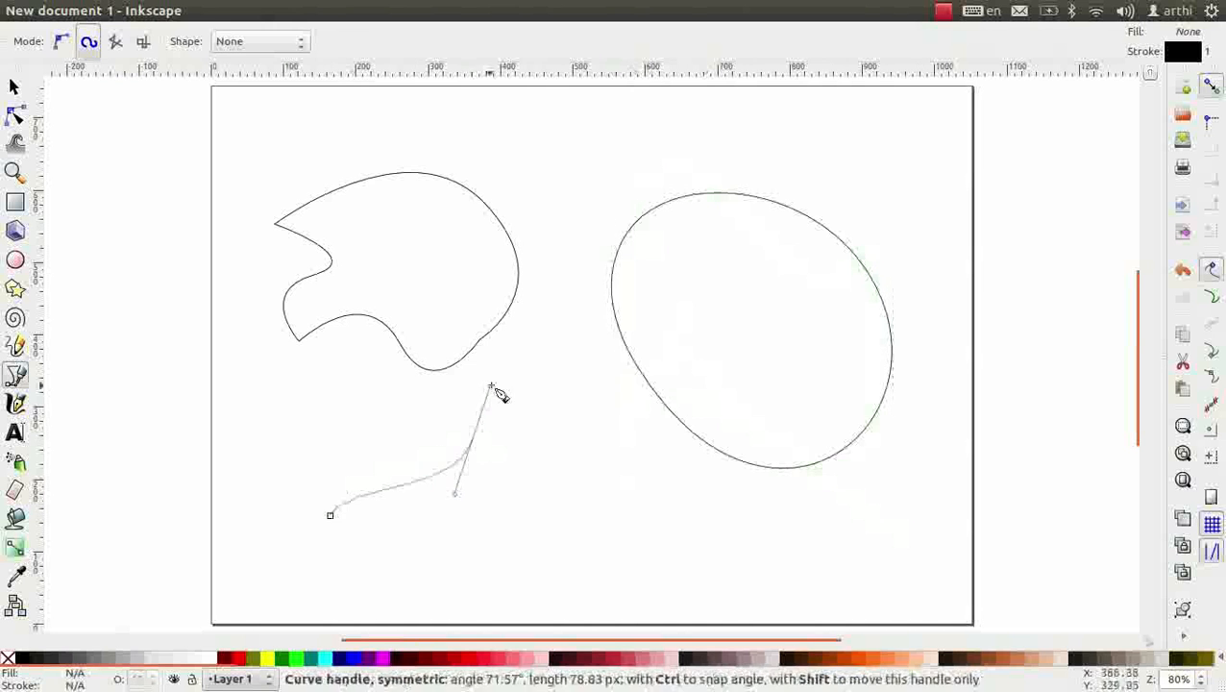
left_click_drag(581, 415, 623, 521)
left_click_drag(550, 554, 530, 506)
left_click(330, 515)
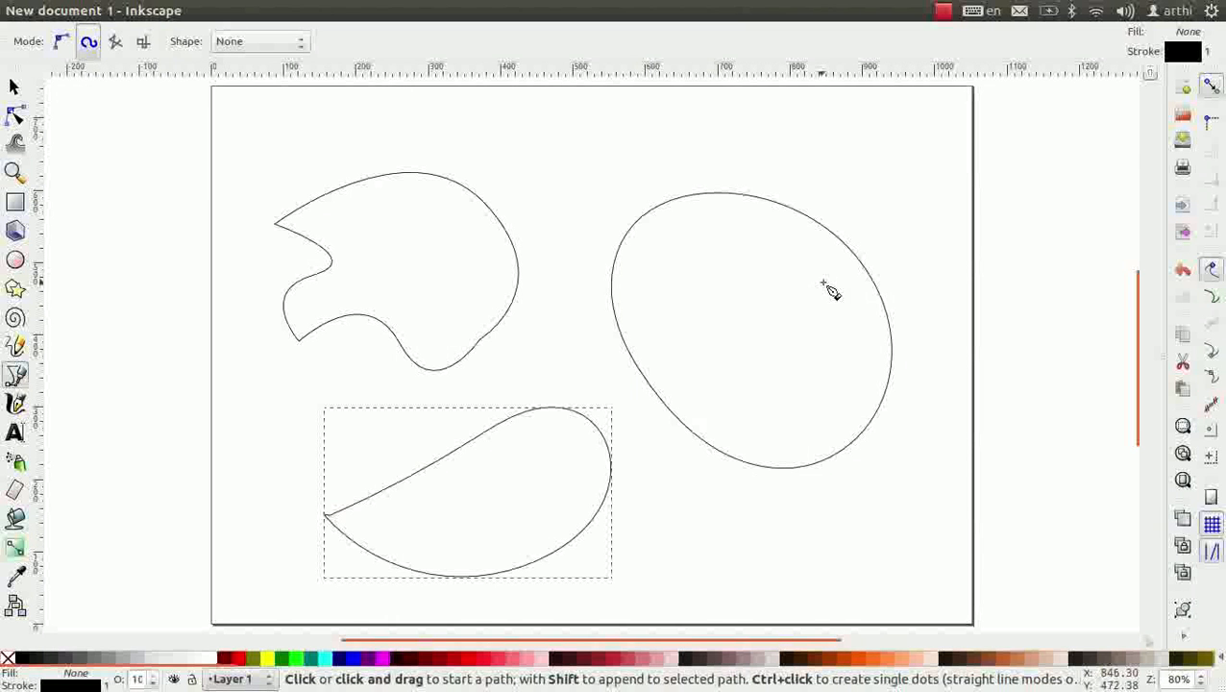
- Delete the irregular shape and both Spiro shapes from the page
key("ctrl+a")
key("Delete")
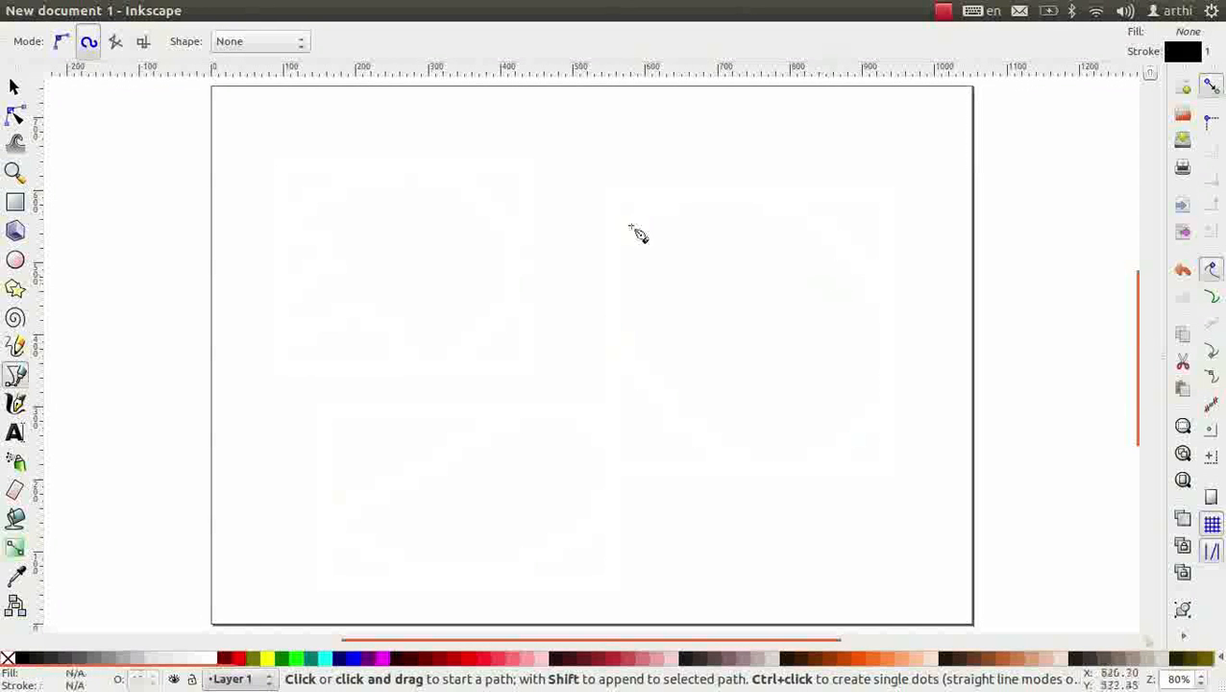
- Draw an open six-segment zigzag down the left part of the page in straight line segments mode
left_click(116, 44)
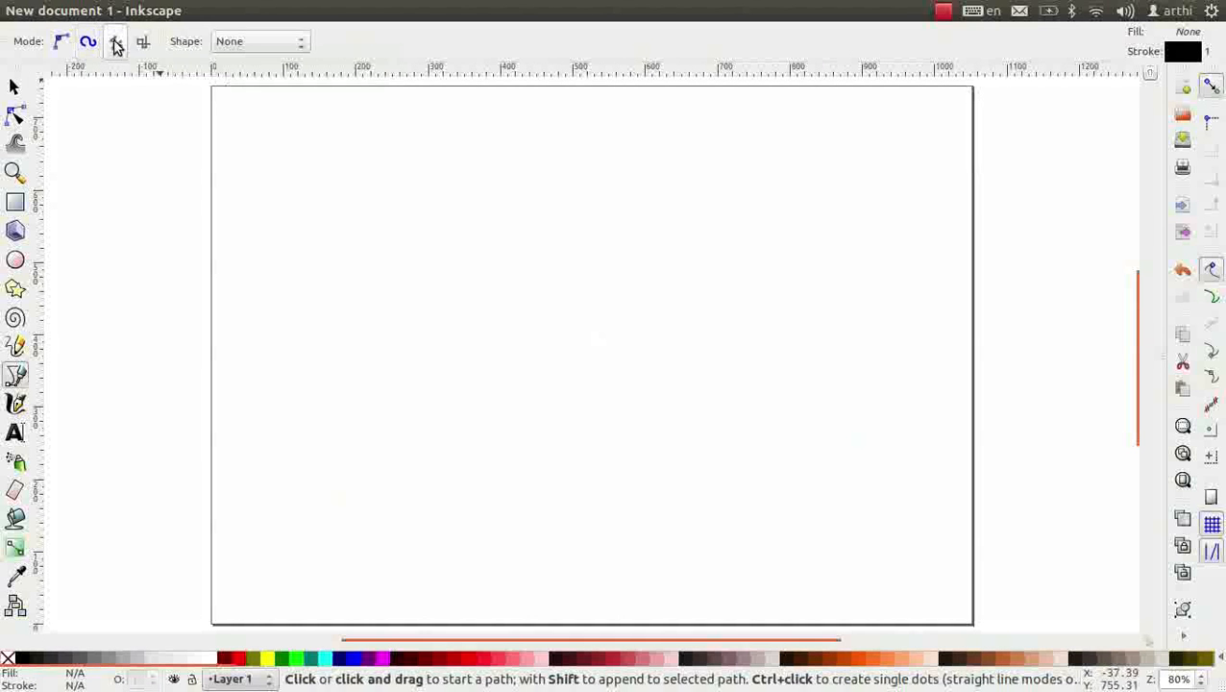
left_click(262, 132)
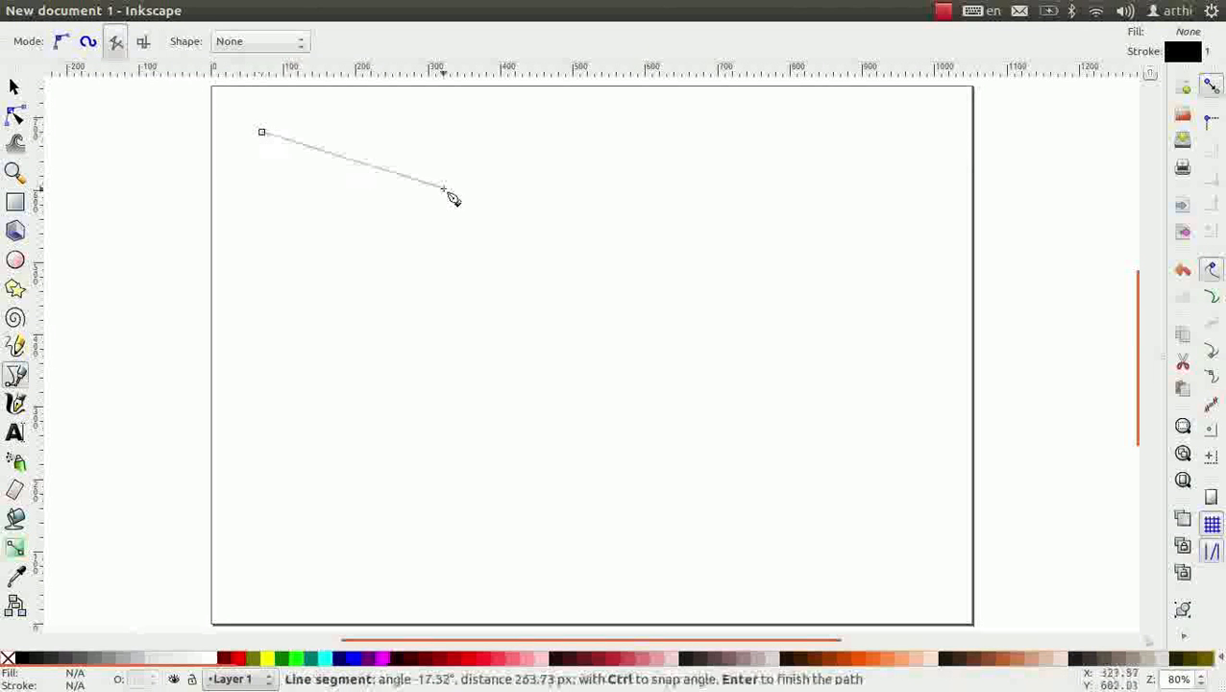
left_click(442, 188)
left_click(276, 317)
left_click(276, 442)
left_click(445, 322)
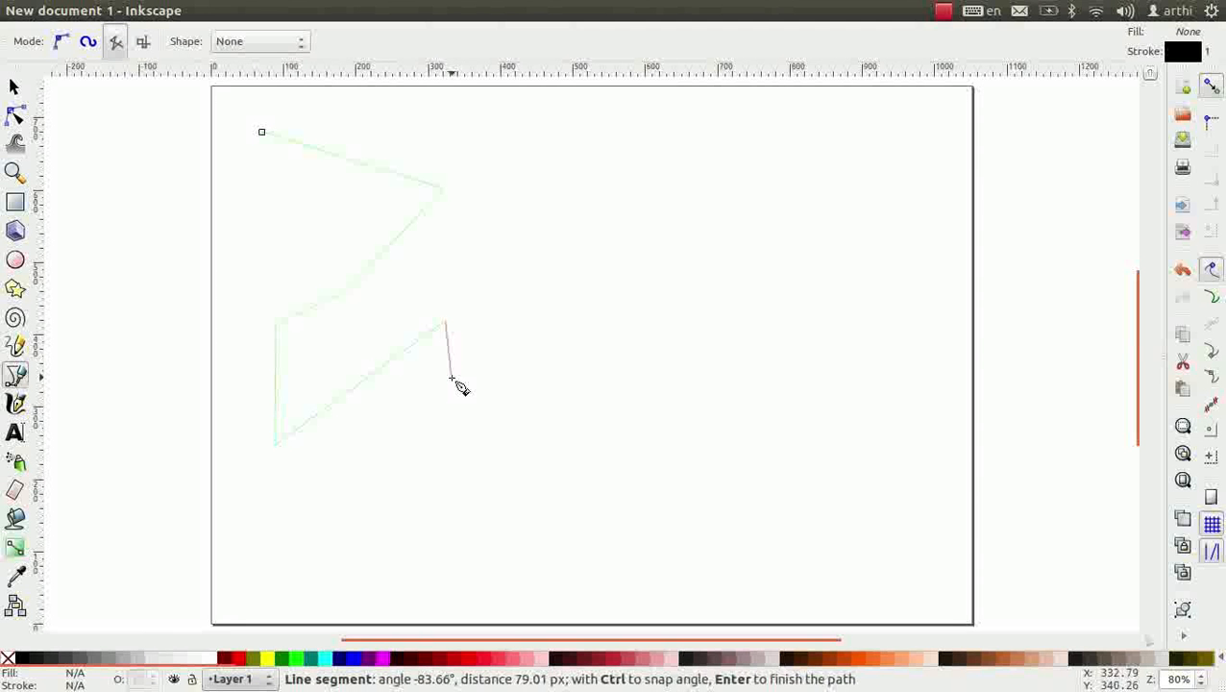
double_click(451, 379)
- Draw a closed triangle from straight line segments below the zigzag
left_click(372, 474)
left_click(289, 577)
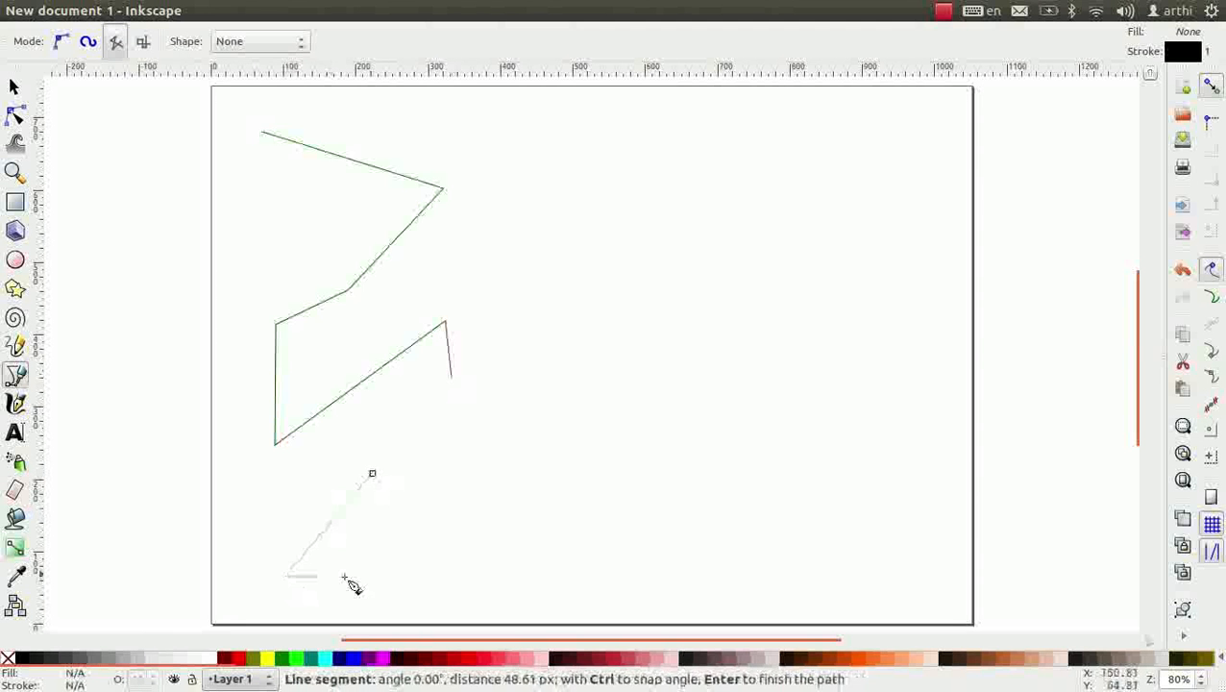
left_click(453, 576)
left_click(372, 474)
- Draw a closed irregular hexagon from straight line segments beside the triangle
left_click(552, 443)
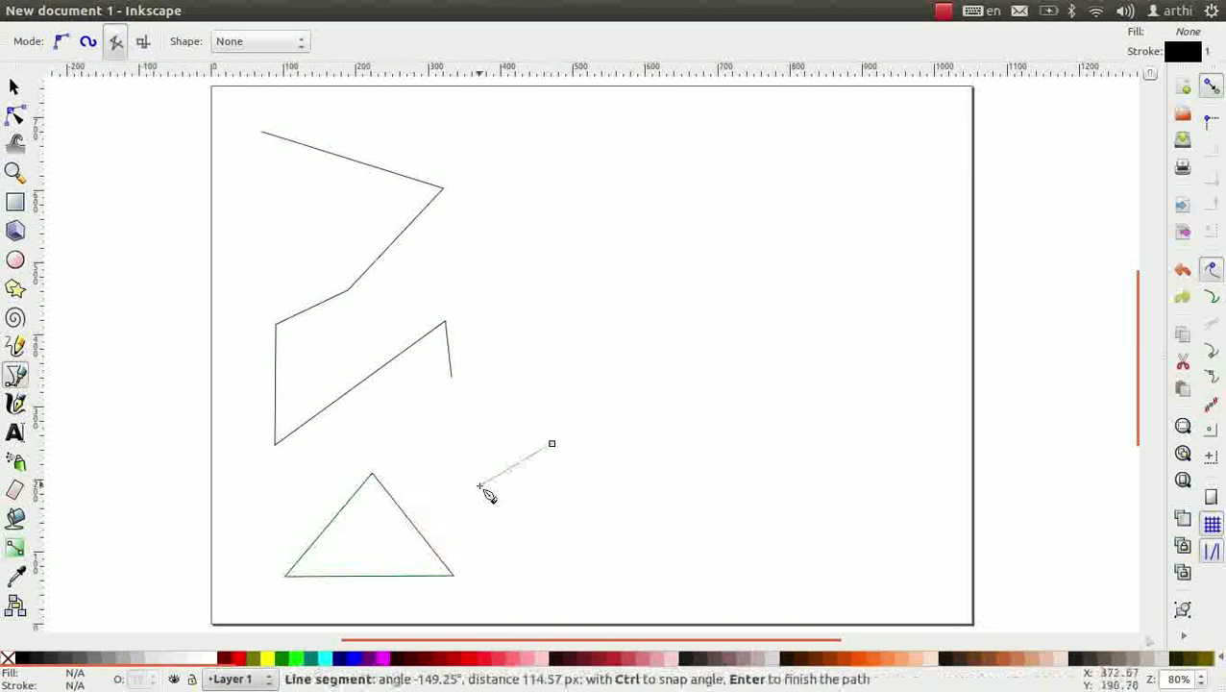
left_click(481, 485)
left_click(487, 577)
left_click(548, 583)
left_click(625, 545)
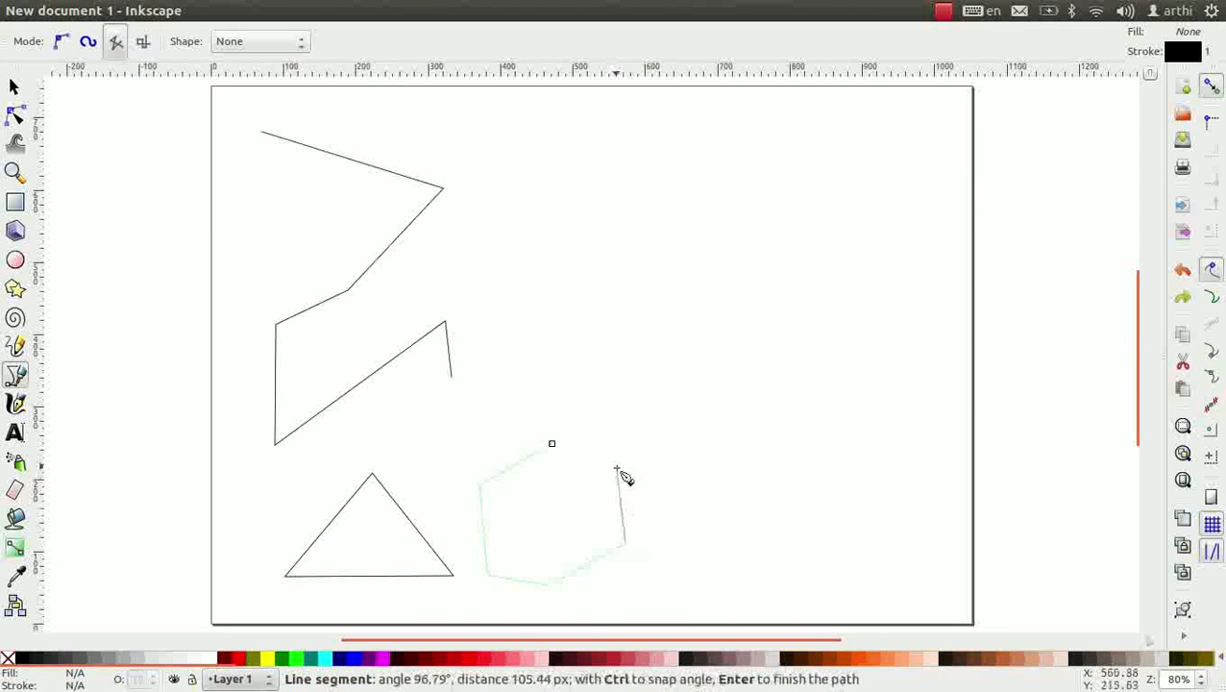
left_click(618, 467)
left_click(552, 444)
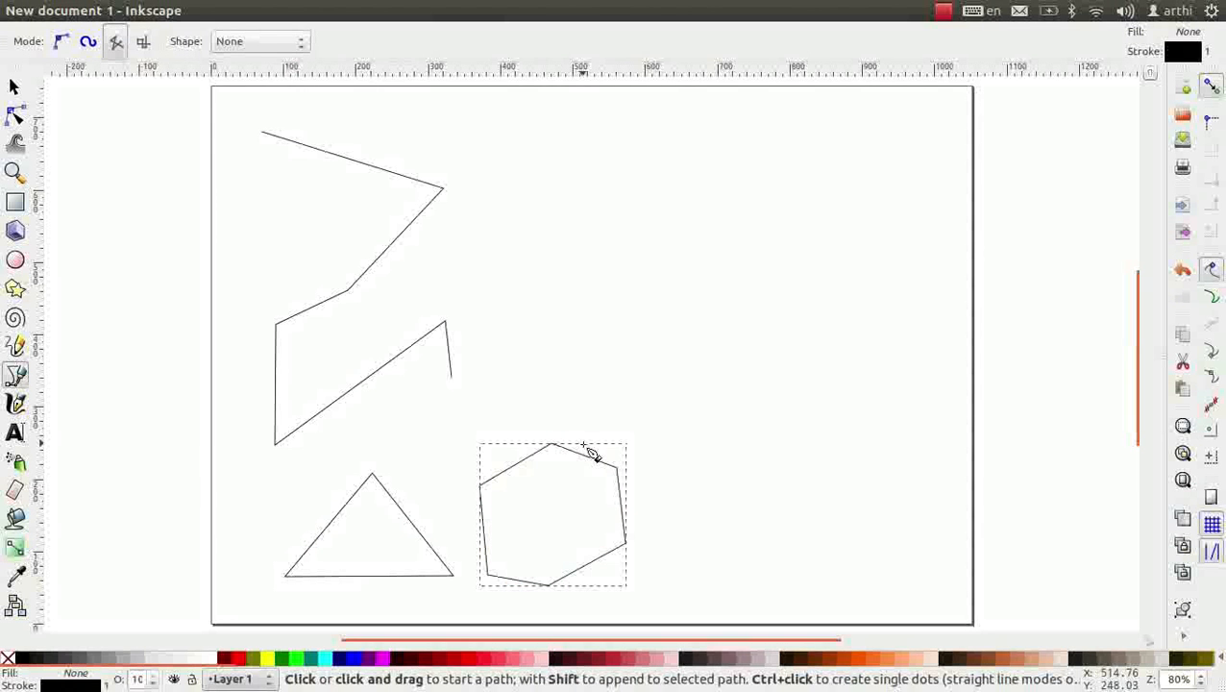
- Draw an open seven-segment serpentine path of horizontal and vertical lines in the page's upper right area, using paraxial line segments mode
left_click(143, 43)
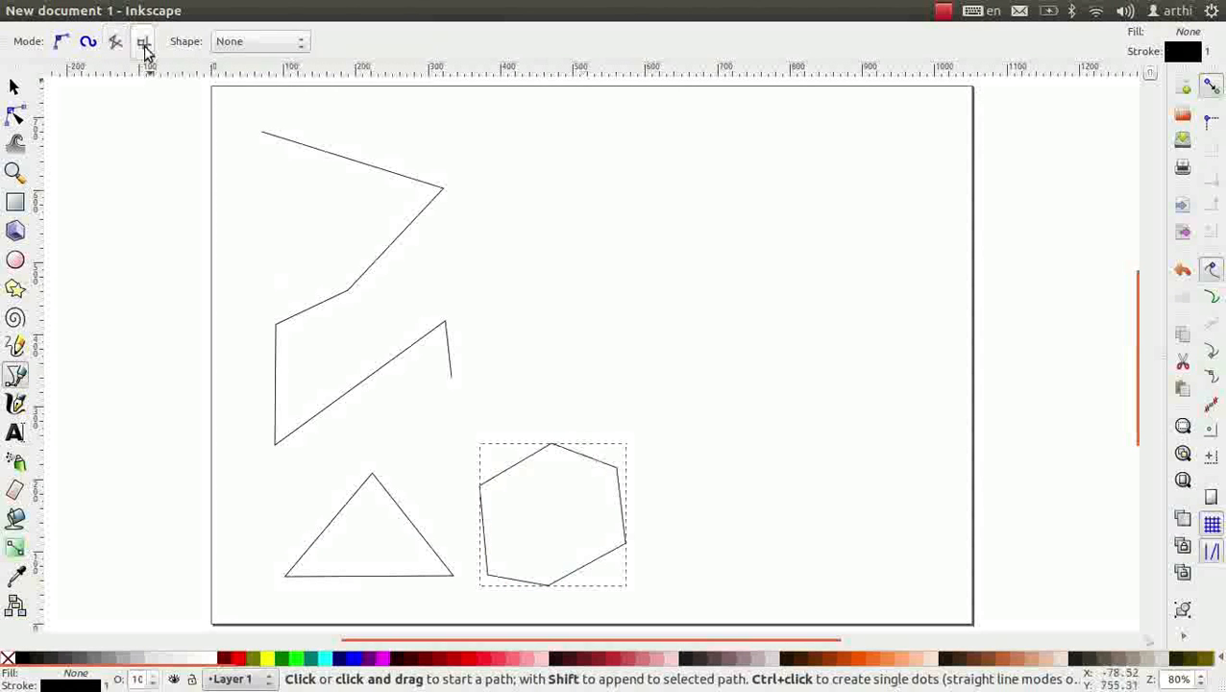
left_click(560, 129)
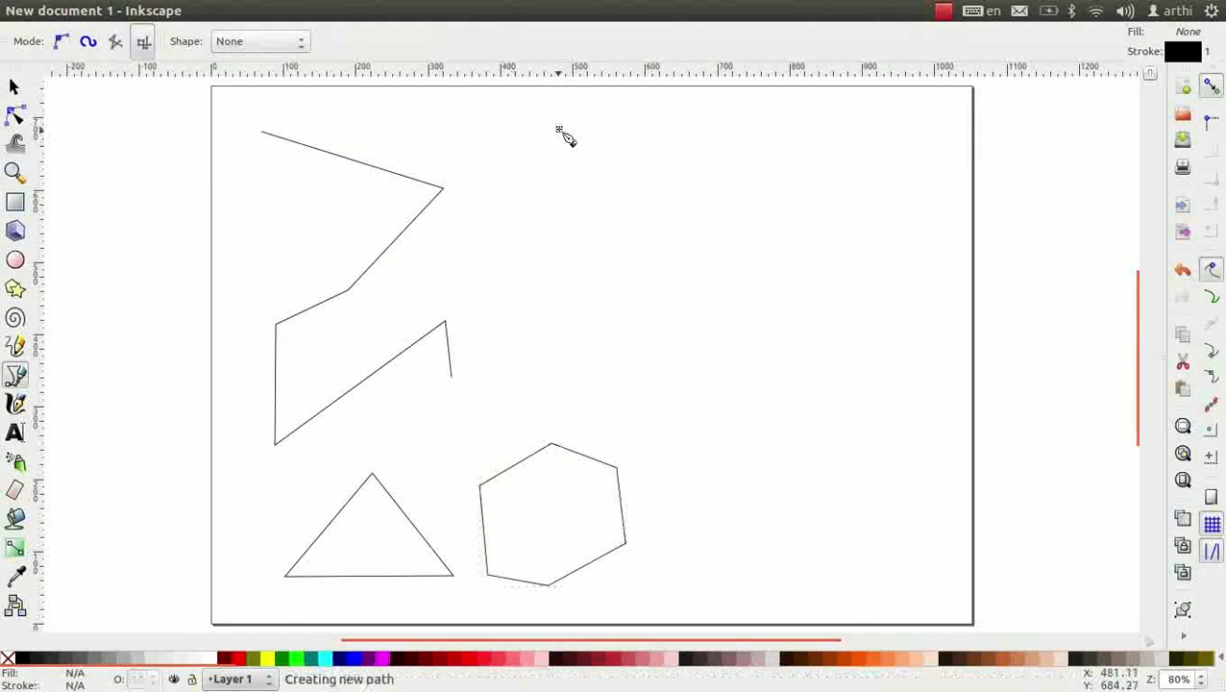
left_click(886, 128)
left_click(884, 172)
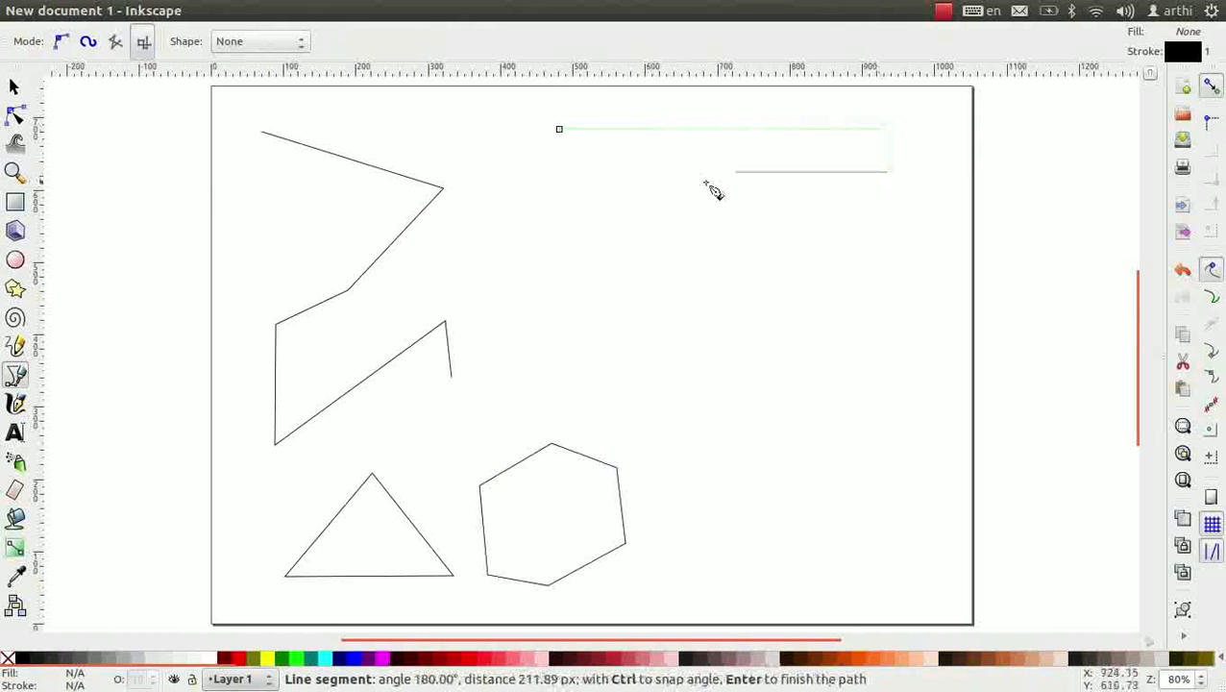
left_click(575, 192)
left_click(574, 251)
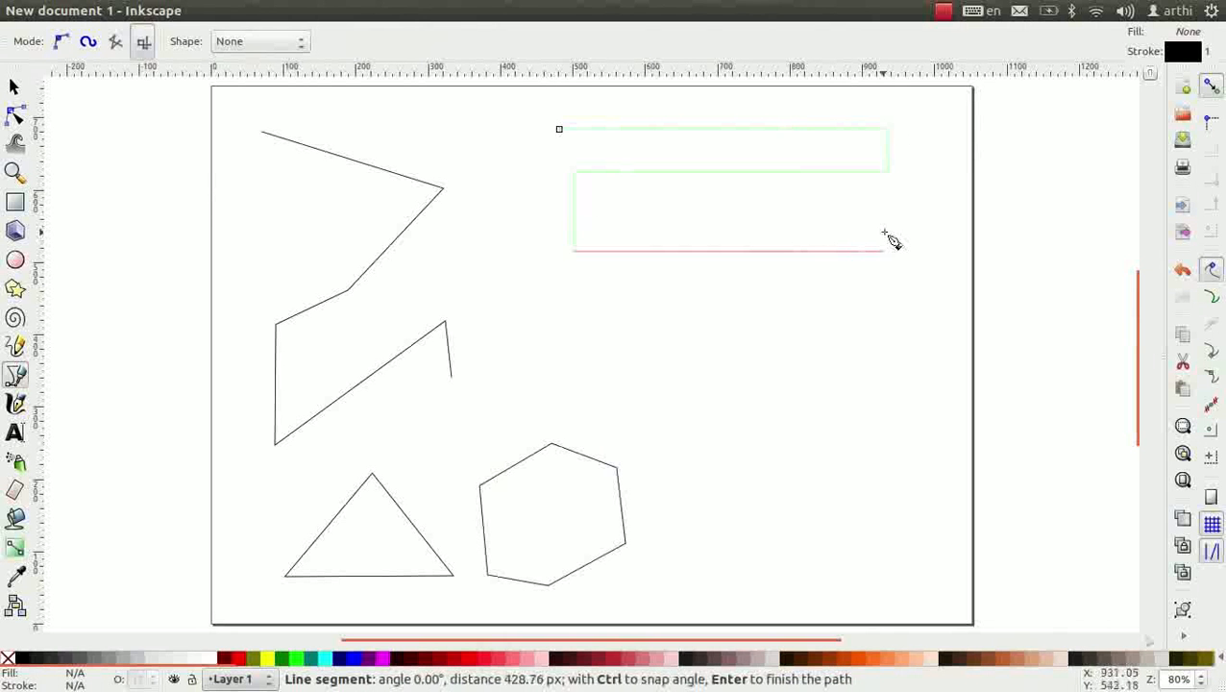
left_click(884, 245)
left_click(884, 306)
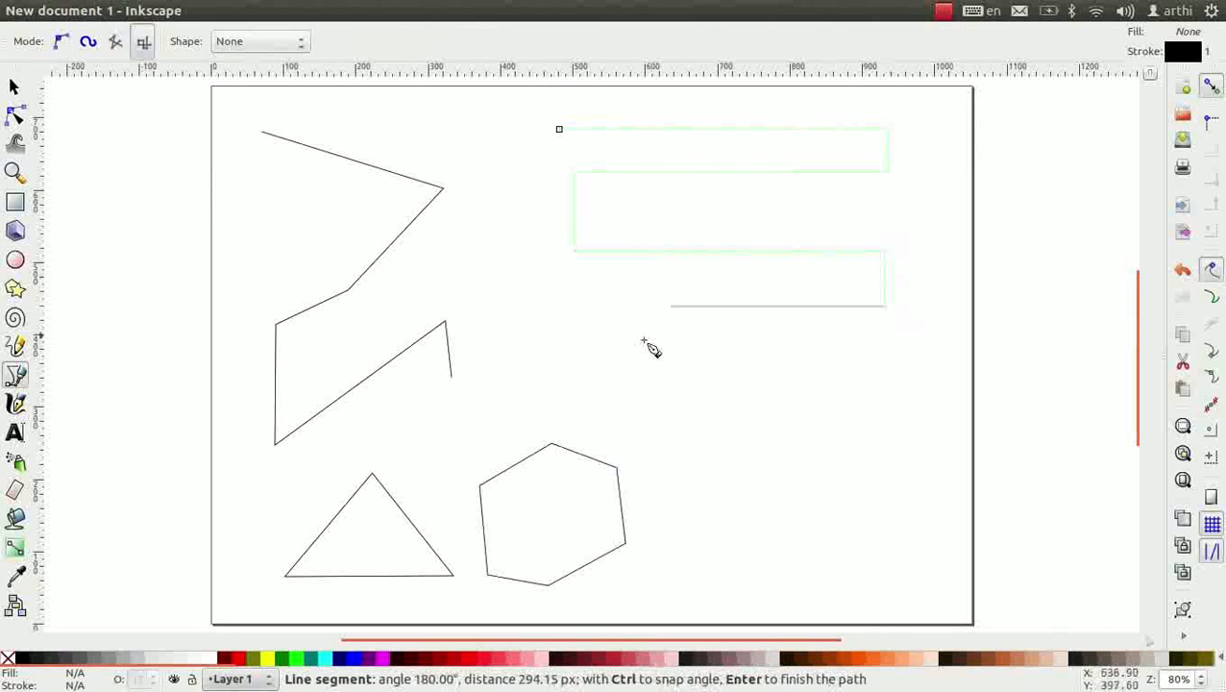
double_click(575, 347)
- Draw a closed rectangle from paraxial line segments below the serpentine path
left_click(835, 369)
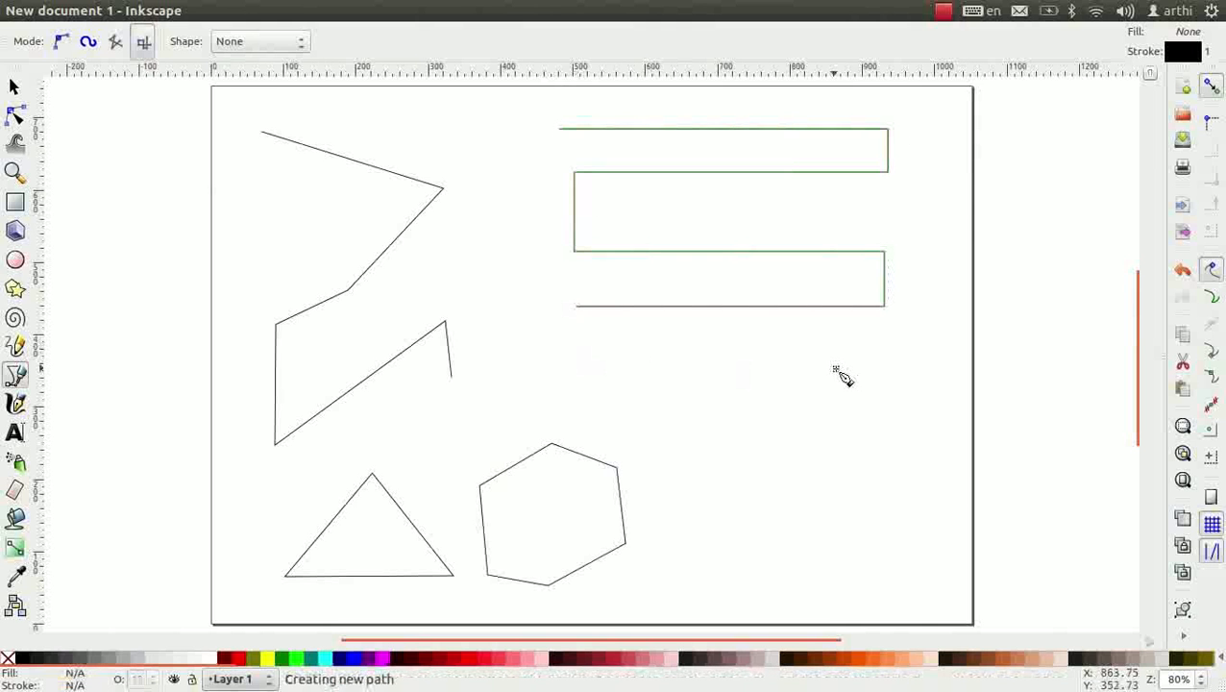
left_click(624, 393)
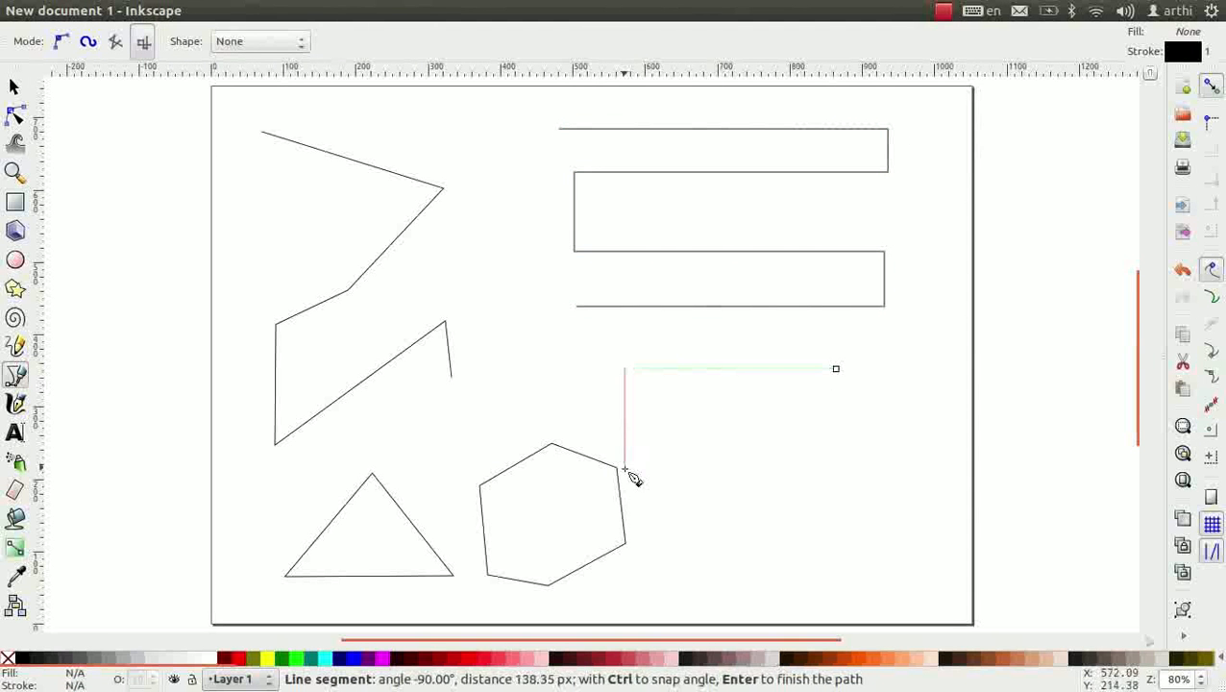
left_click(631, 469)
left_click(849, 468)
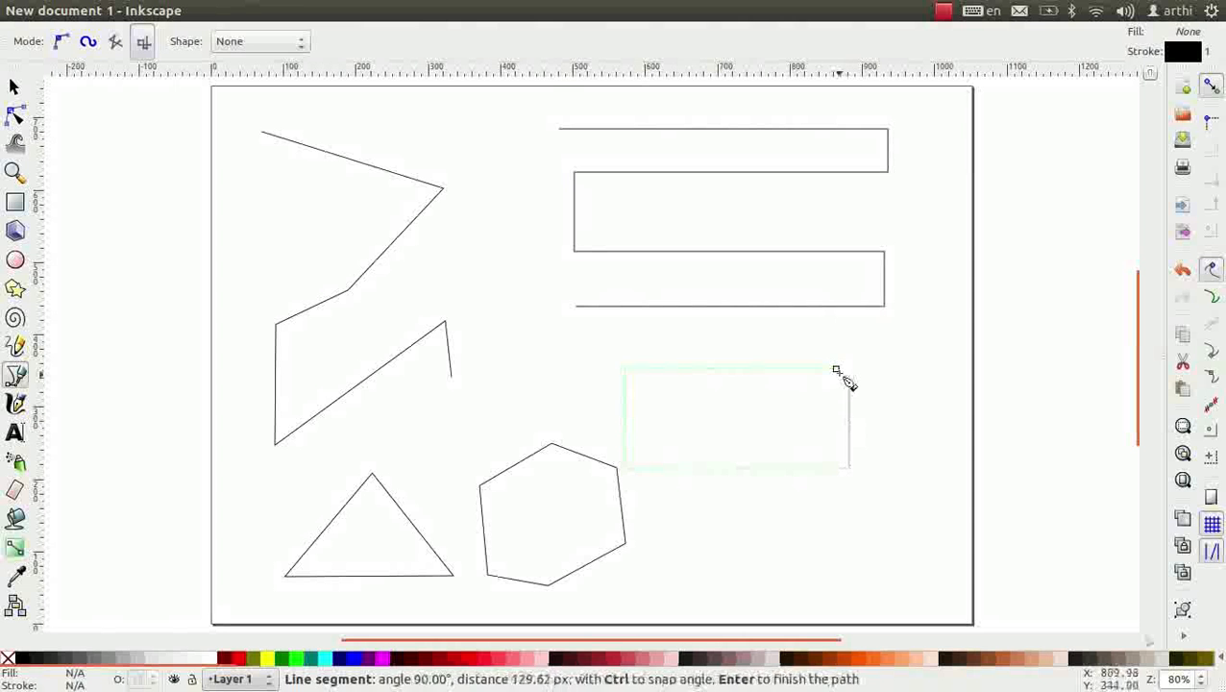
left_click(843, 373)
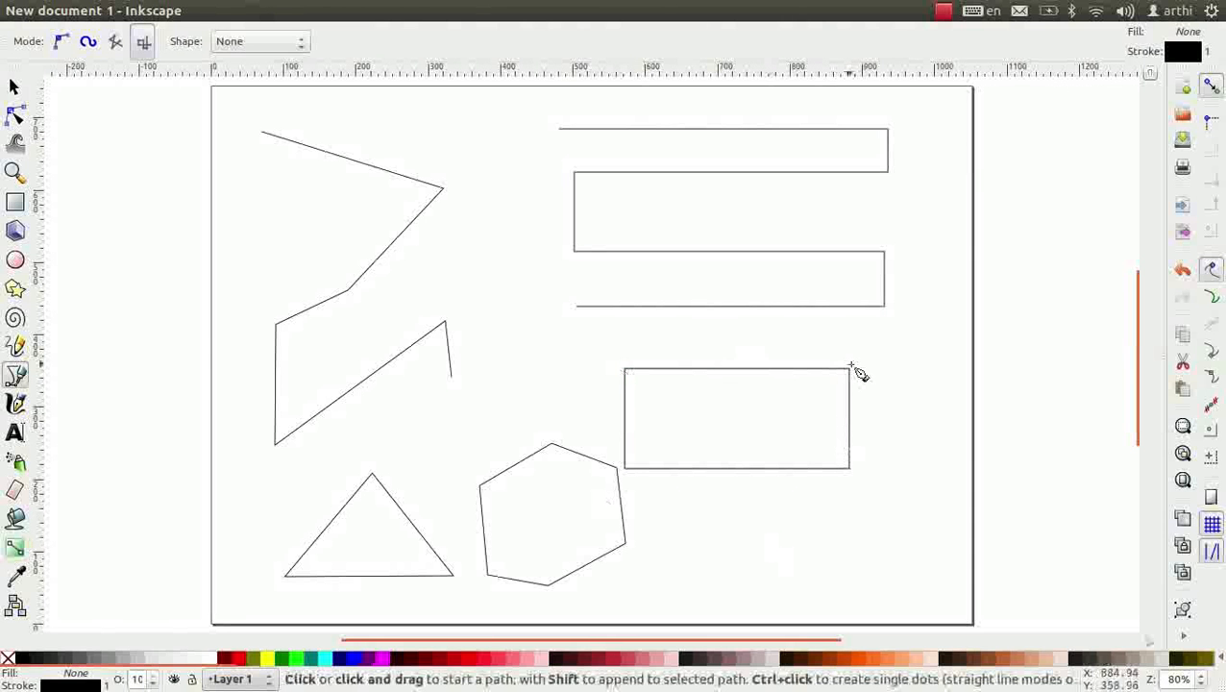
- Delete the zigzag, triangle, hexagon, serpentine path and rectangle from the page
key("ctrl+a")
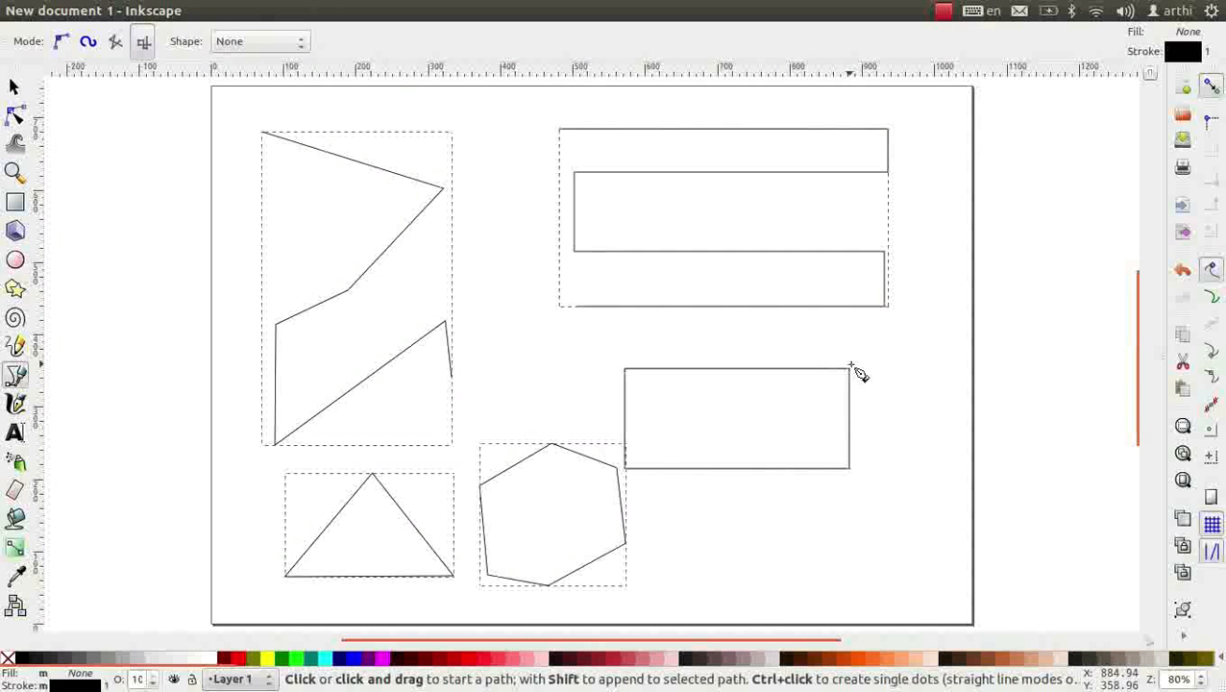
key("Delete")
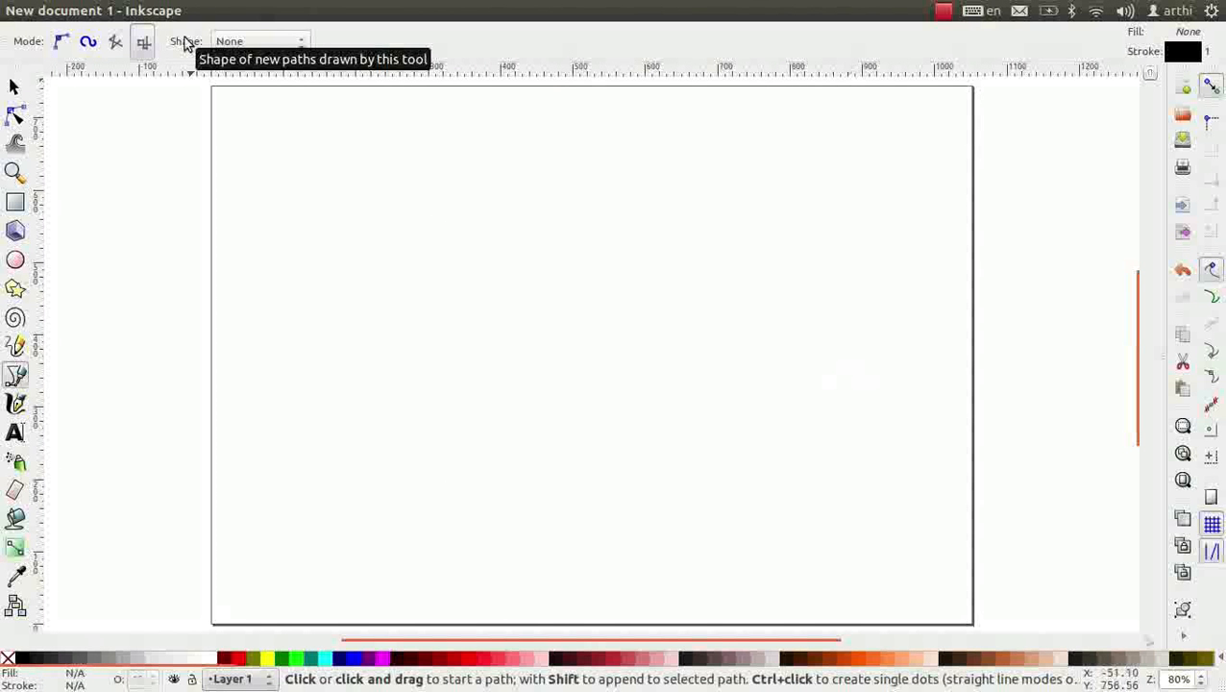
- Draw a long horizontal line with the Triangle in shape across the upper part of the page
left_click(292, 43)
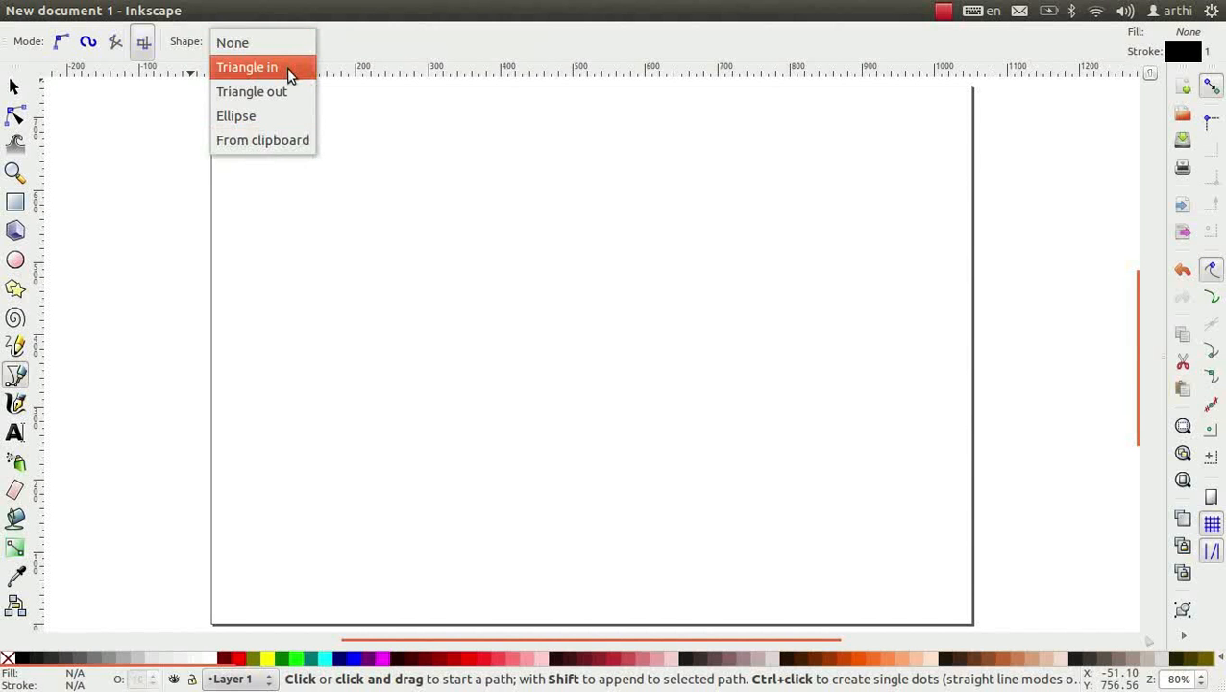
left_click(289, 67)
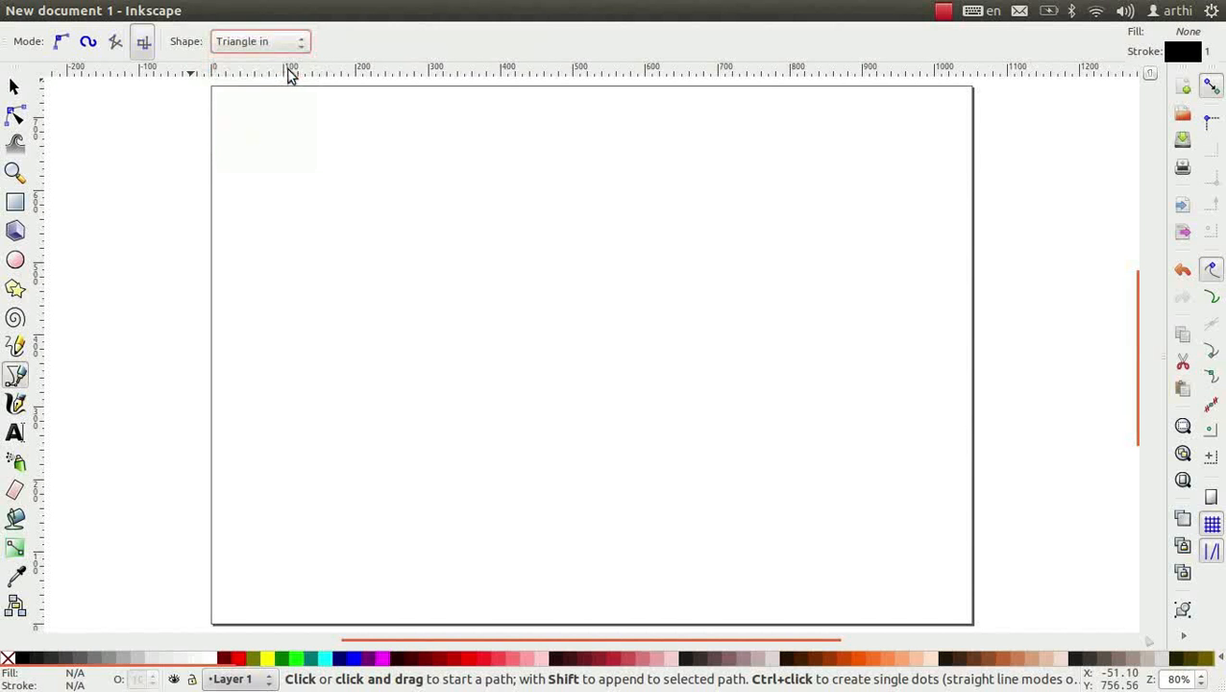
left_click(315, 184)
left_click(865, 189)
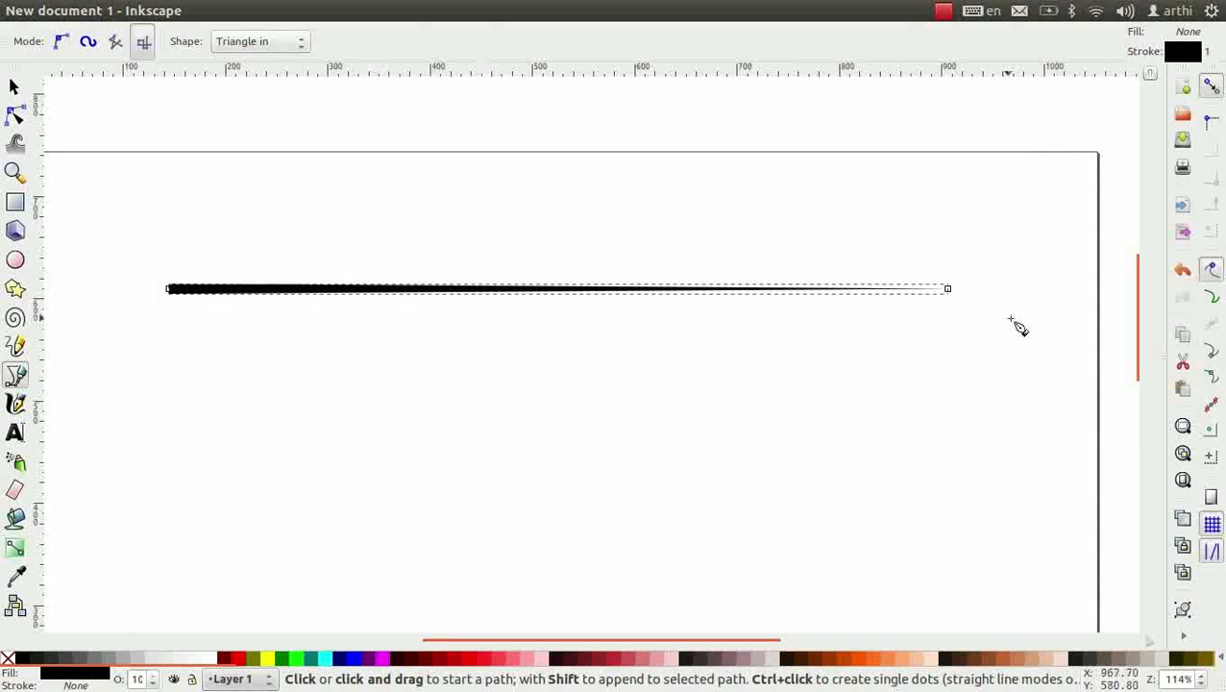
scroll(1019, 328, "down", 1)
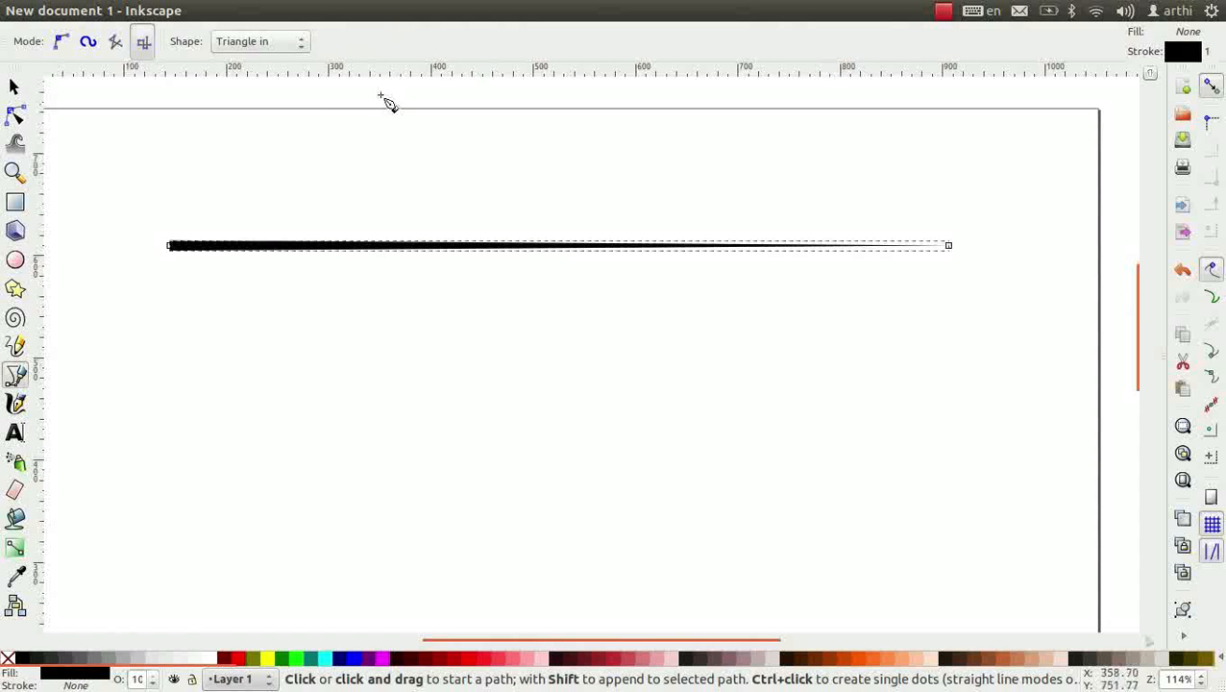
- Draw a long horizontal line with the Triangle out shape below the first tapered line
left_click(286, 45)
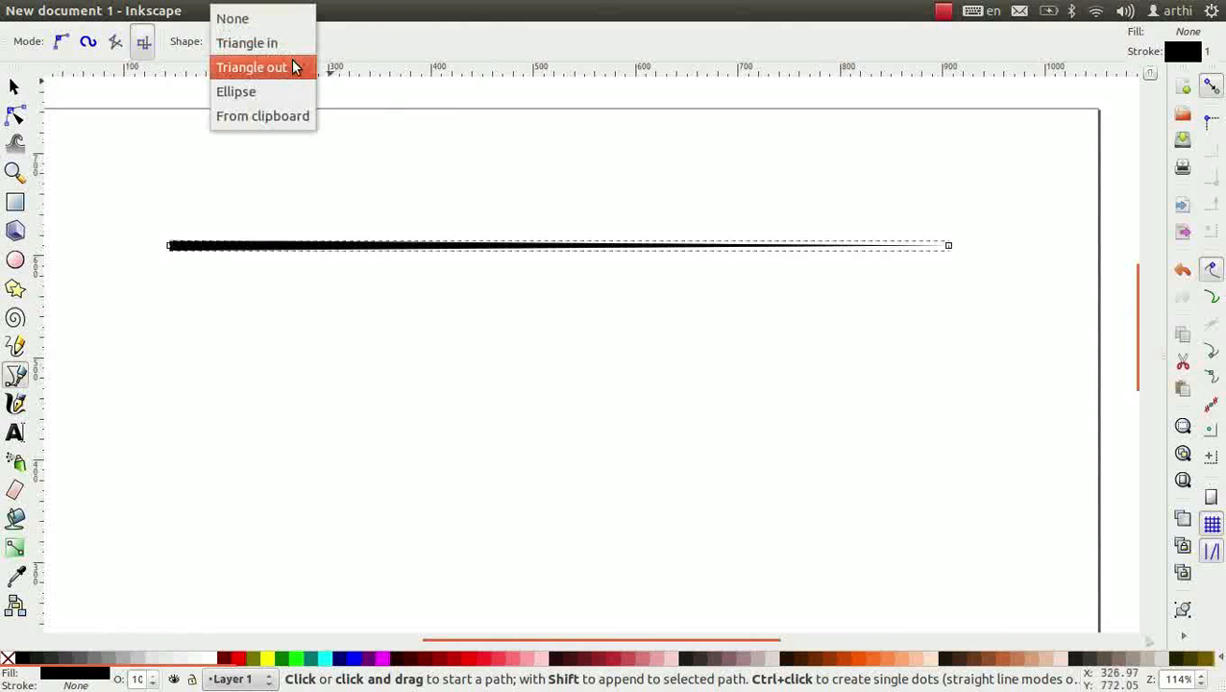
left_click(294, 66)
left_click(158, 372)
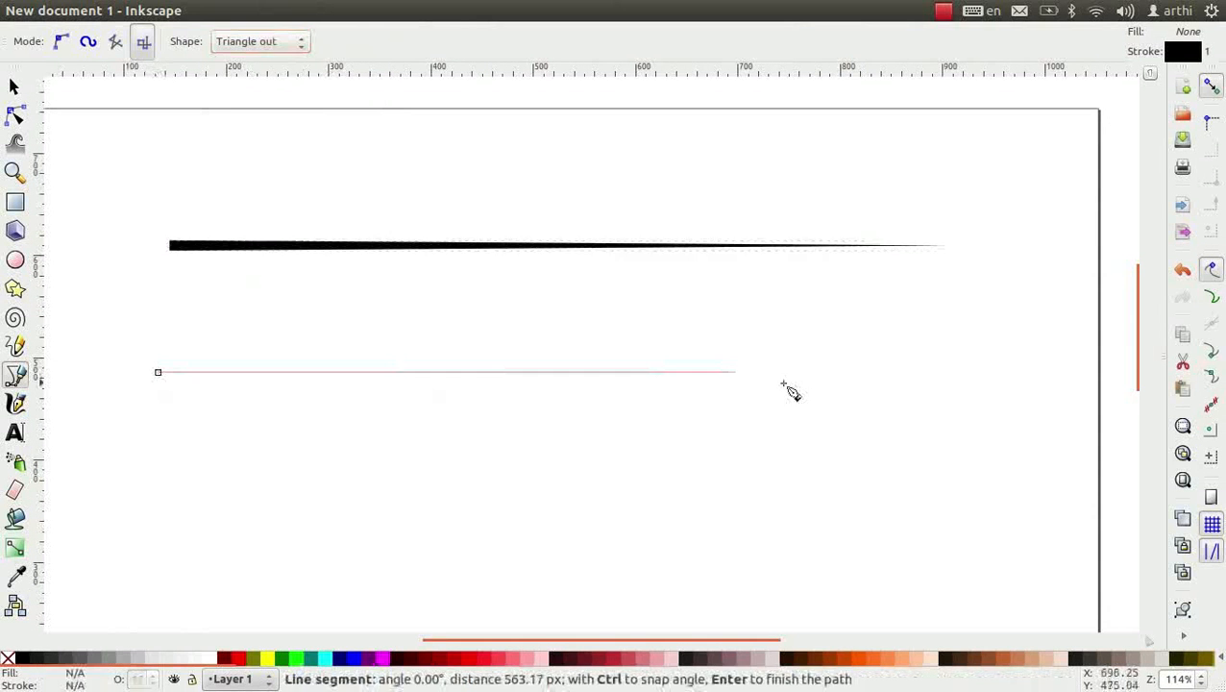
left_click(920, 372)
key("Return")
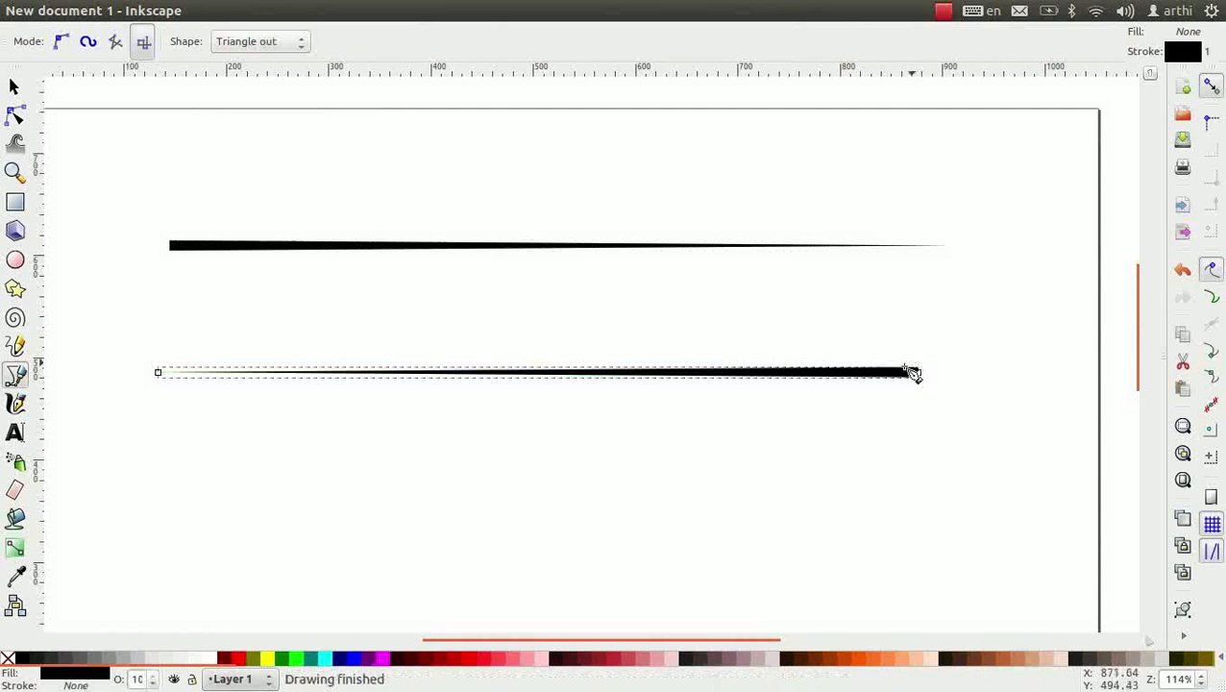
- Draw a long horizontal line with the Ellipse shape below the Triangle out line
scroll(859, 301, "down", 4)
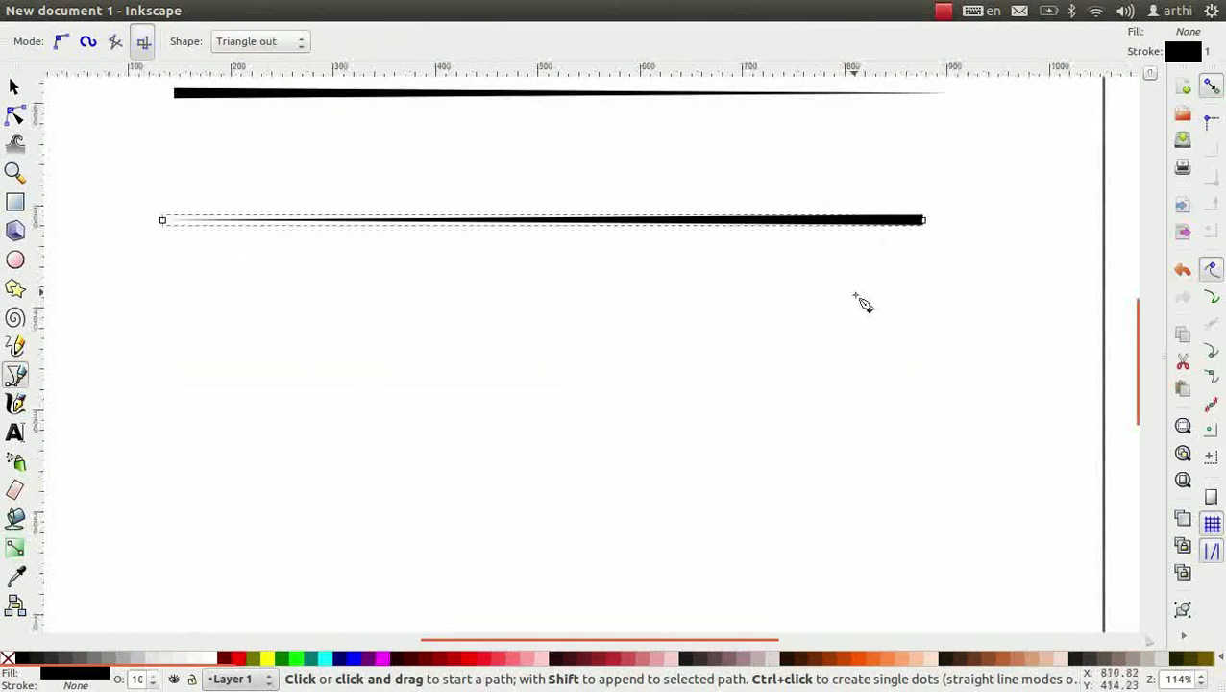
left_click(302, 43)
left_click(280, 82)
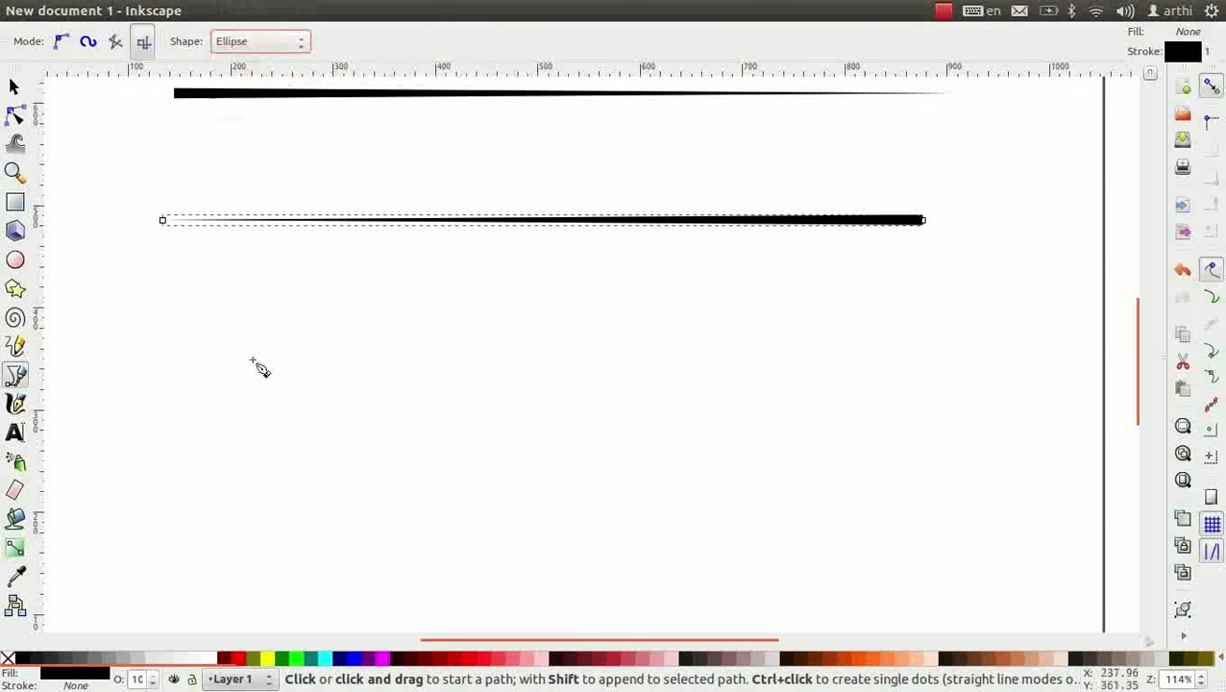
left_click(180, 374)
double_click(916, 373)
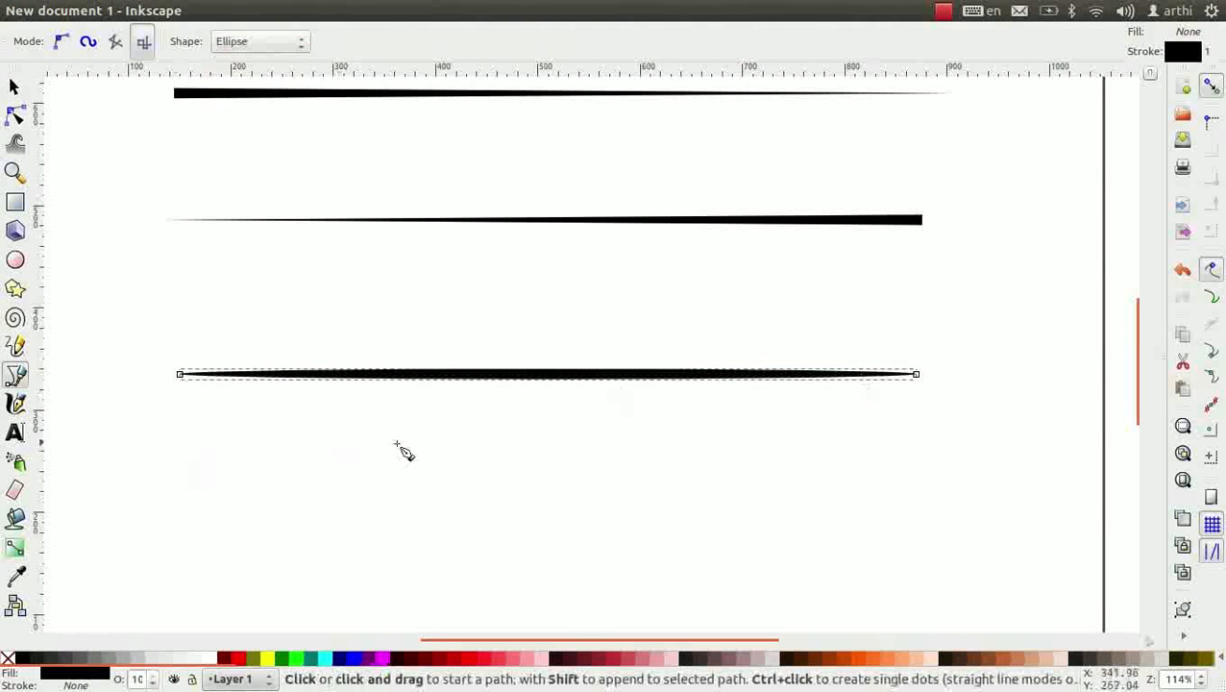
left_click(257, 41)
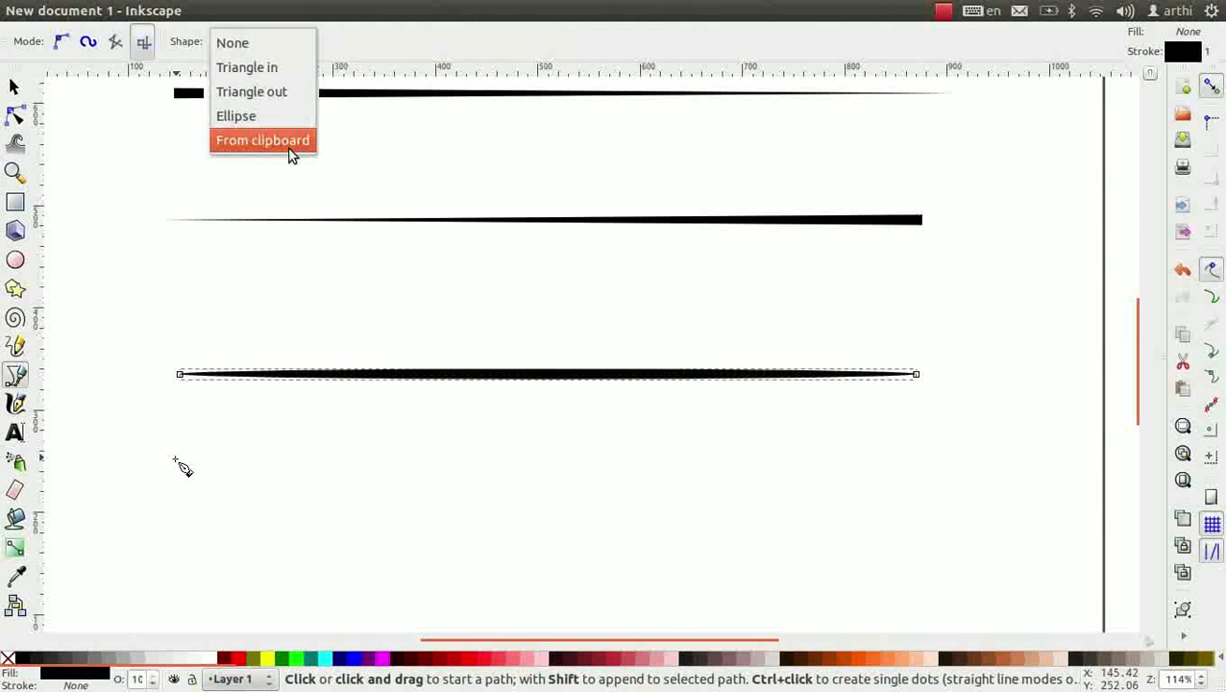
key("Escape")
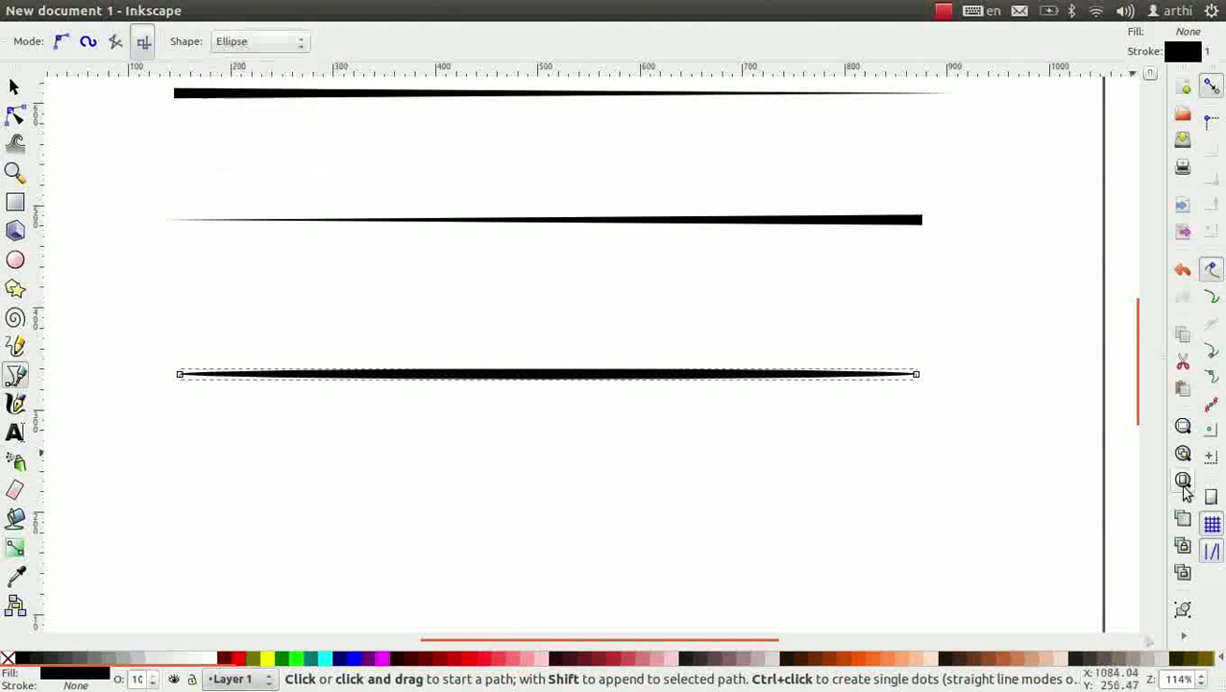
- Delete all three shaped lines from the page
left_click(1183, 483)
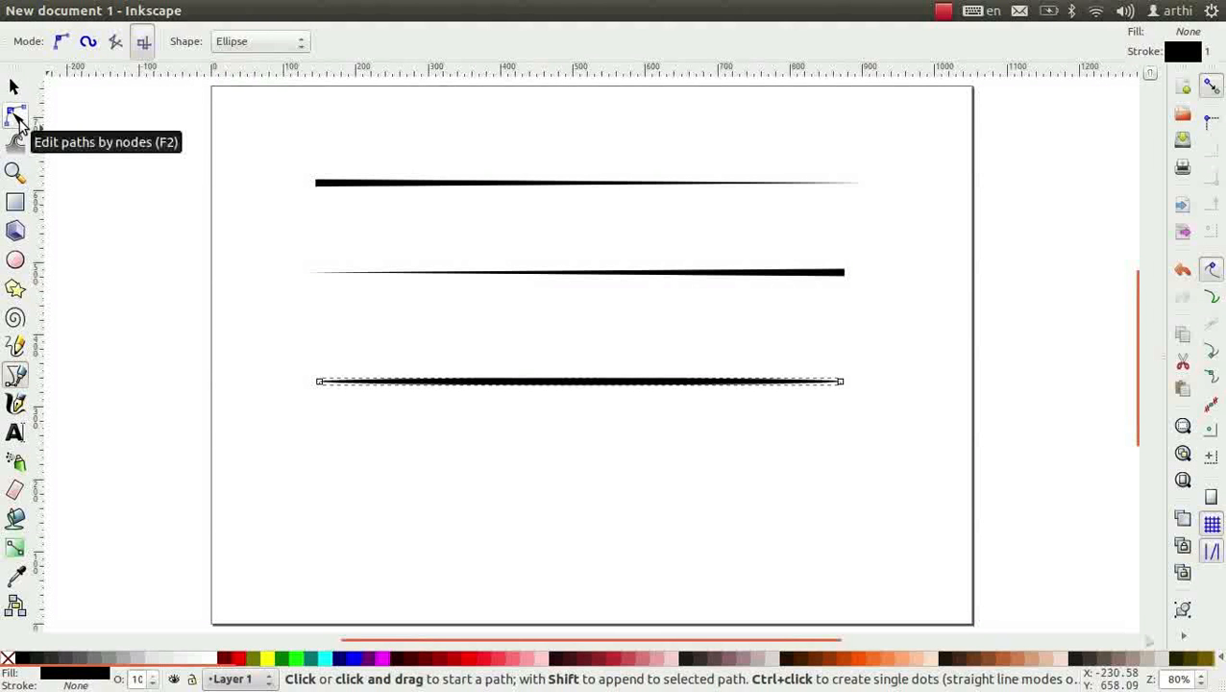
key("ctrl+a")
key("Delete")
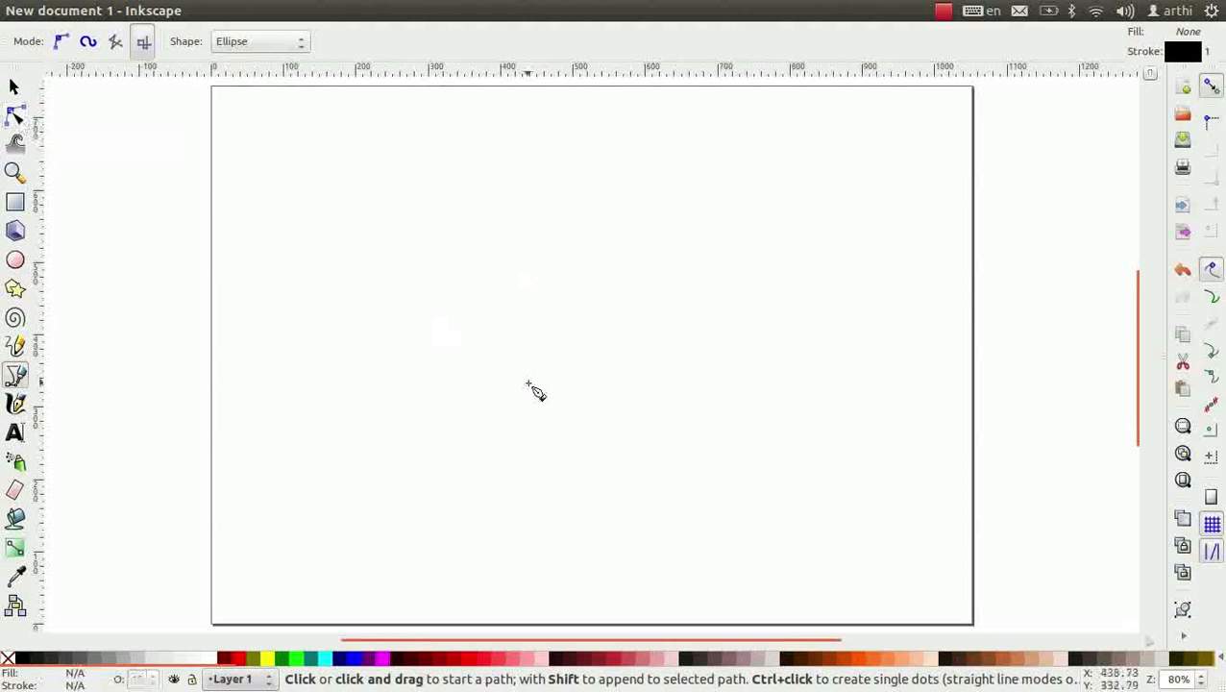
- Start a hand outline as a regular Bezier path with shape None, tracing the thumb and the first finger with straight segments
left_click(57, 48)
left_click(238, 46)
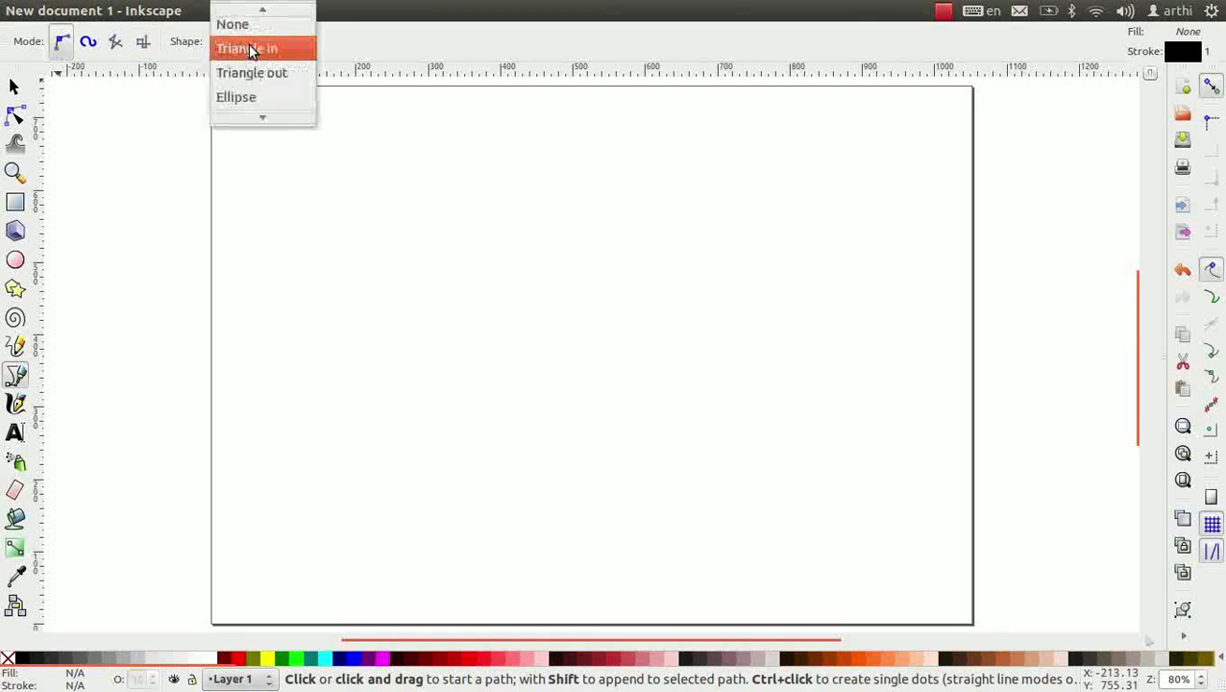
left_click(251, 23)
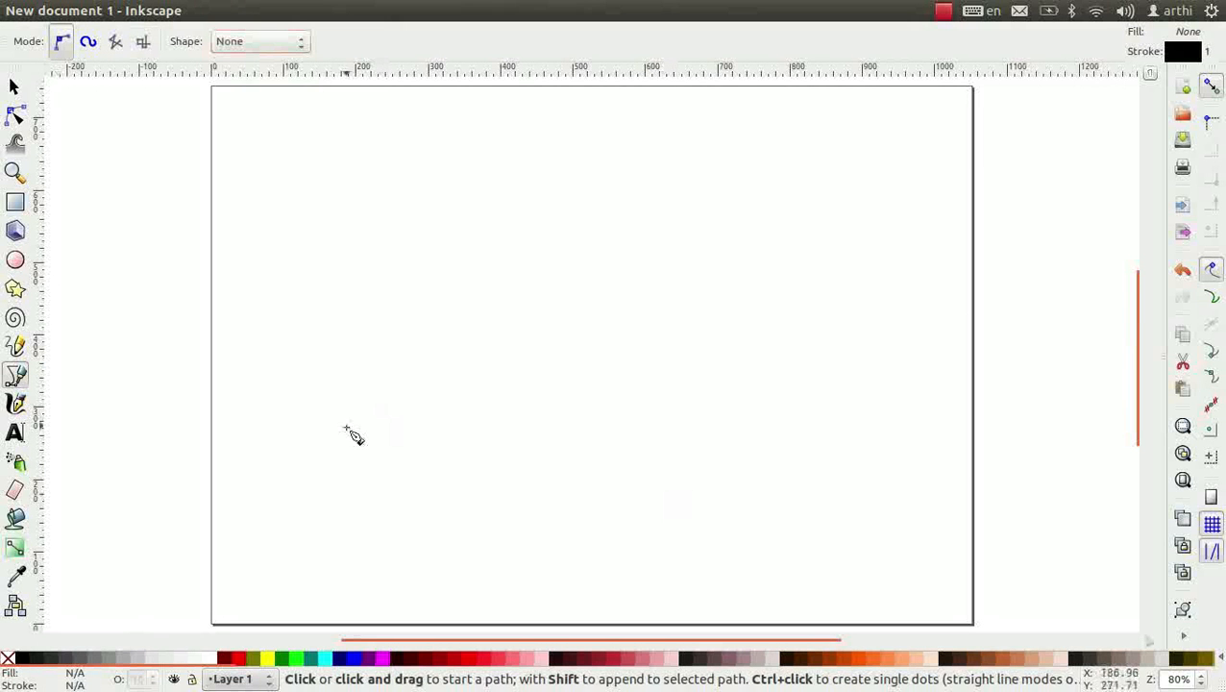
left_click(423, 411)
left_click(447, 385)
left_click(452, 119)
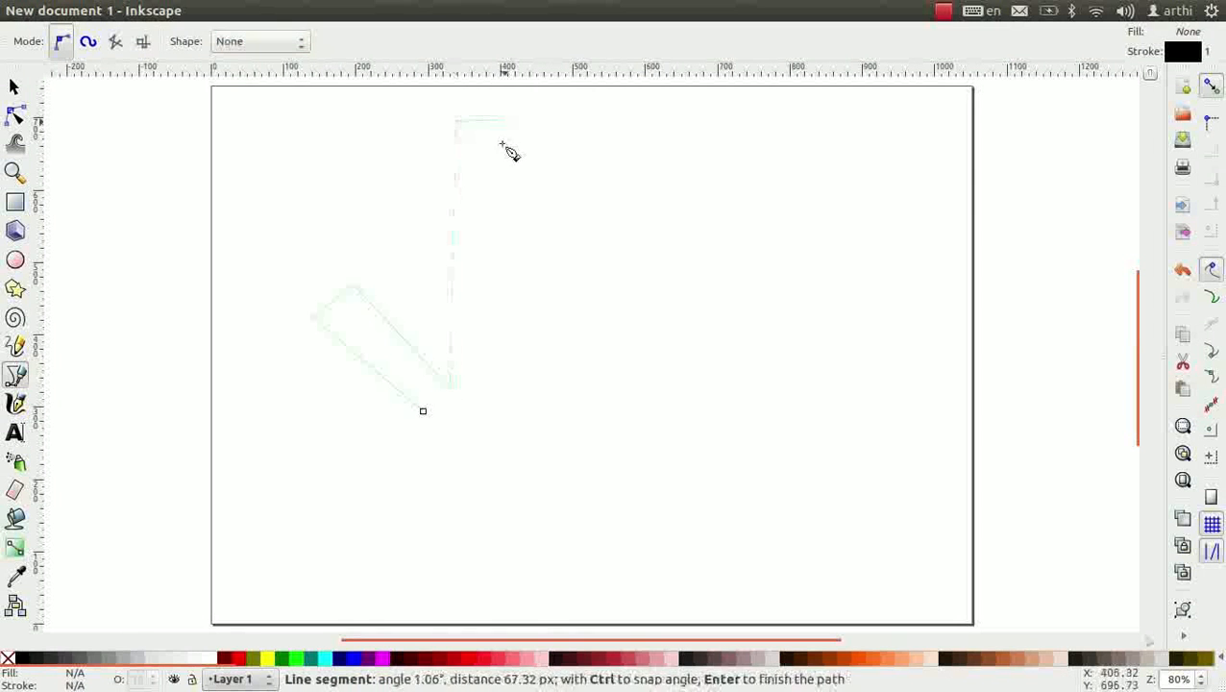
left_click(503, 121)
left_click(500, 378)
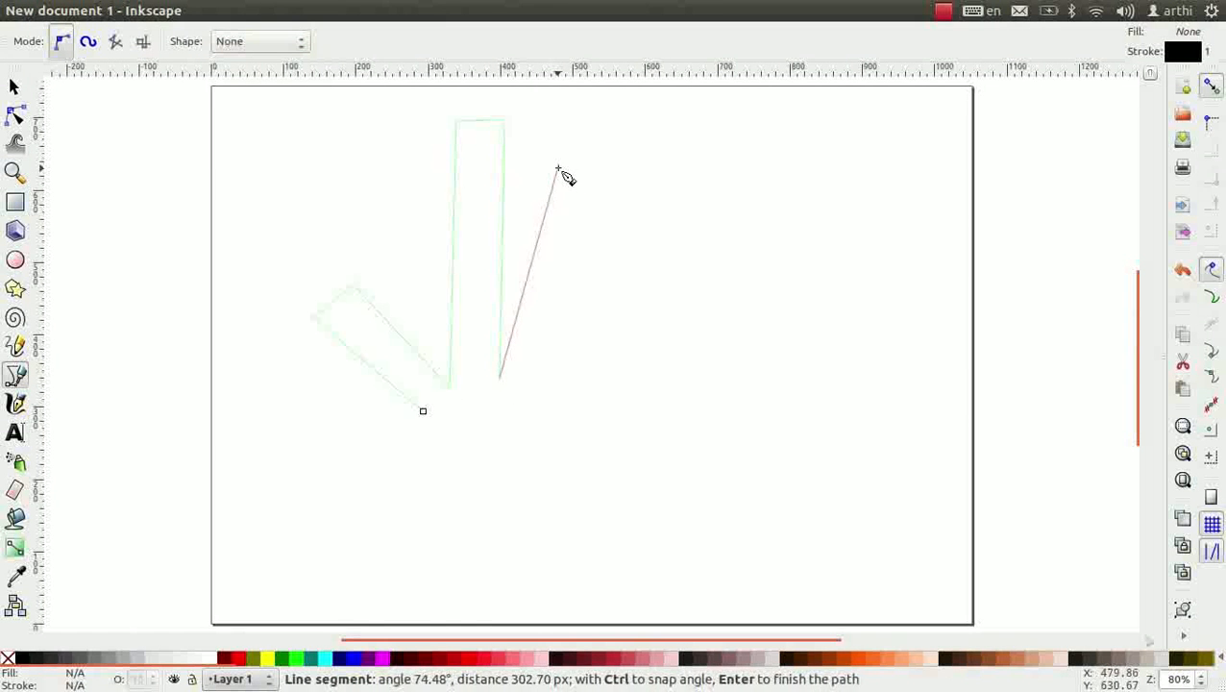
- Continue the hand outline with straight segments for the remaining three fingers, ending at the outer base of the little finger
left_click(546, 100)
left_click(590, 100)
left_click(550, 373)
left_click(608, 134)
left_click(650, 142)
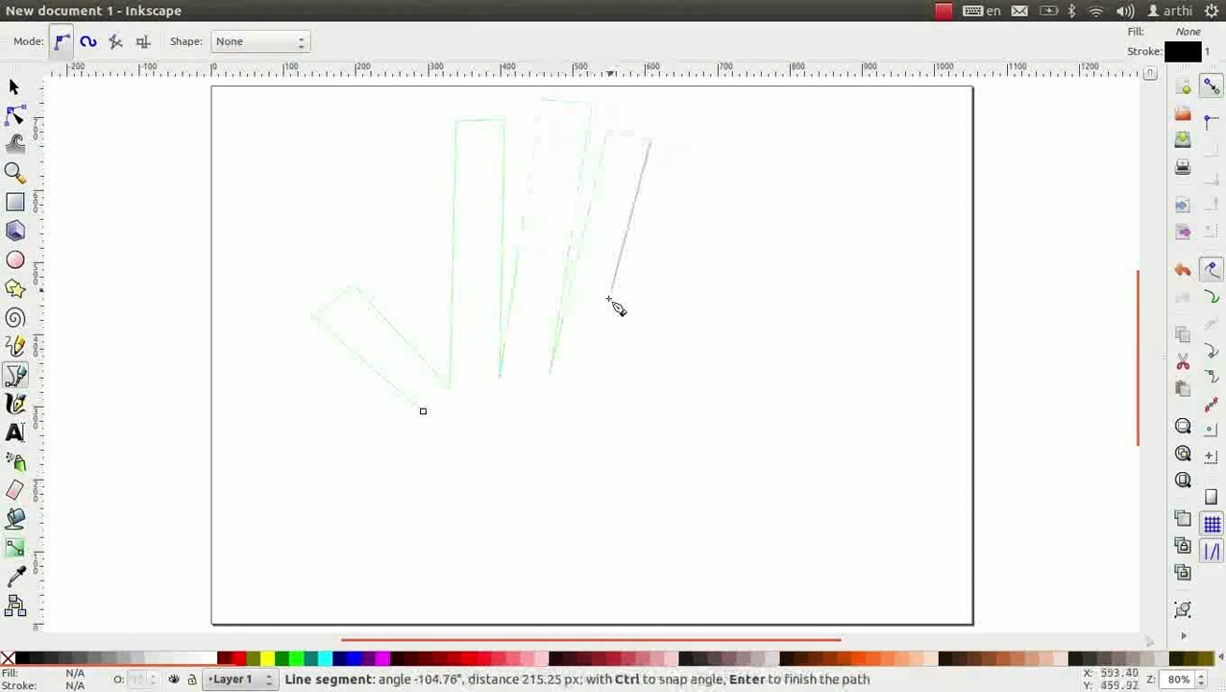
left_click(589, 380)
left_click(652, 274)
left_click(692, 293)
left_click(629, 397)
- Draw the curved palm from the little finger around the bottom and close the hand outline at the base of the thumb
left_click_drag(722, 477, 624, 575)
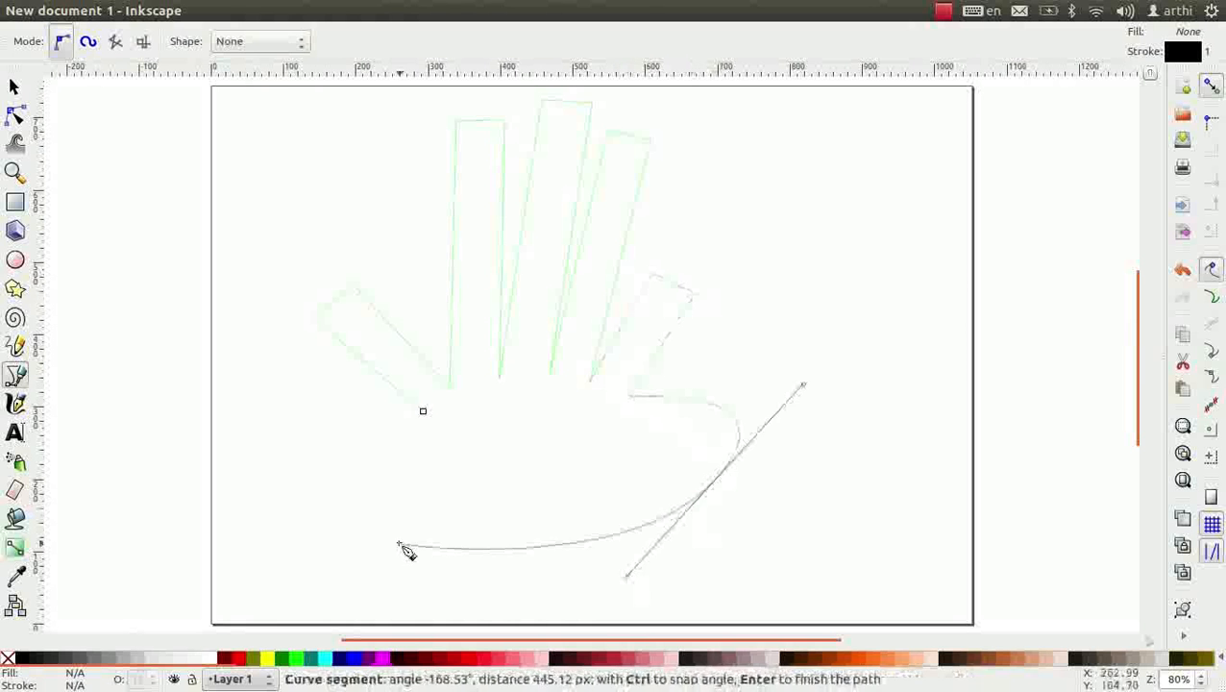
left_click(394, 550)
left_click(423, 412)
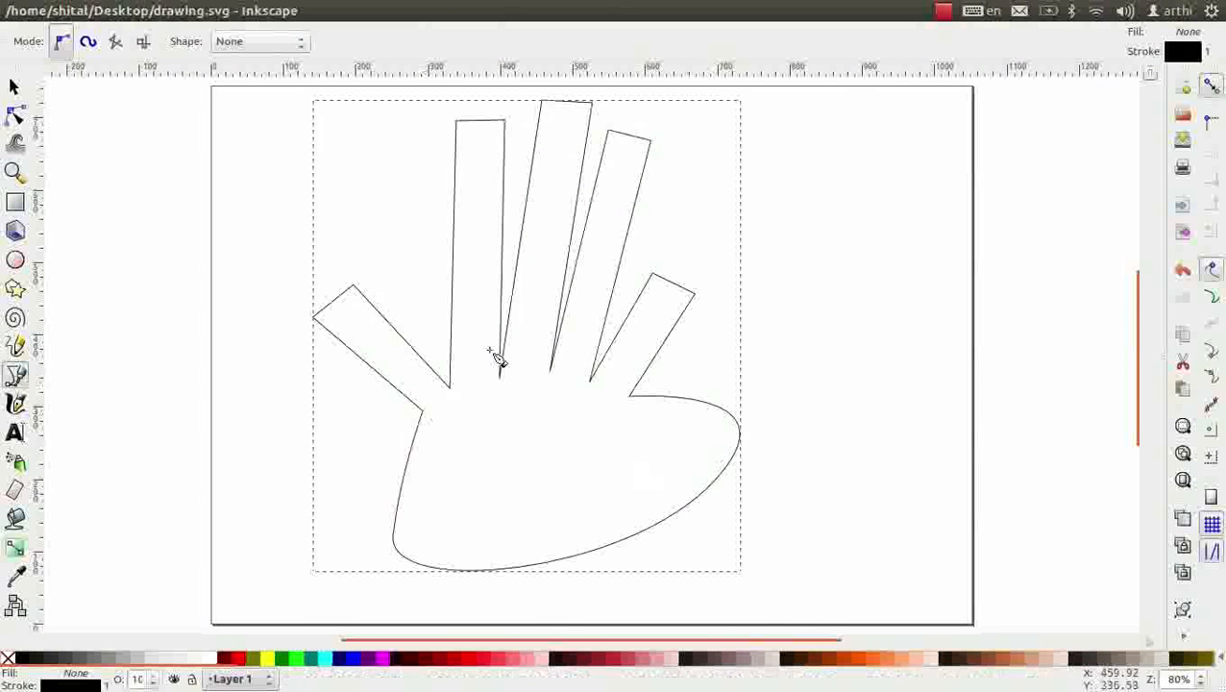
- Insert a node midway along the first finger's long side facing the thumb
left_click(16, 117)
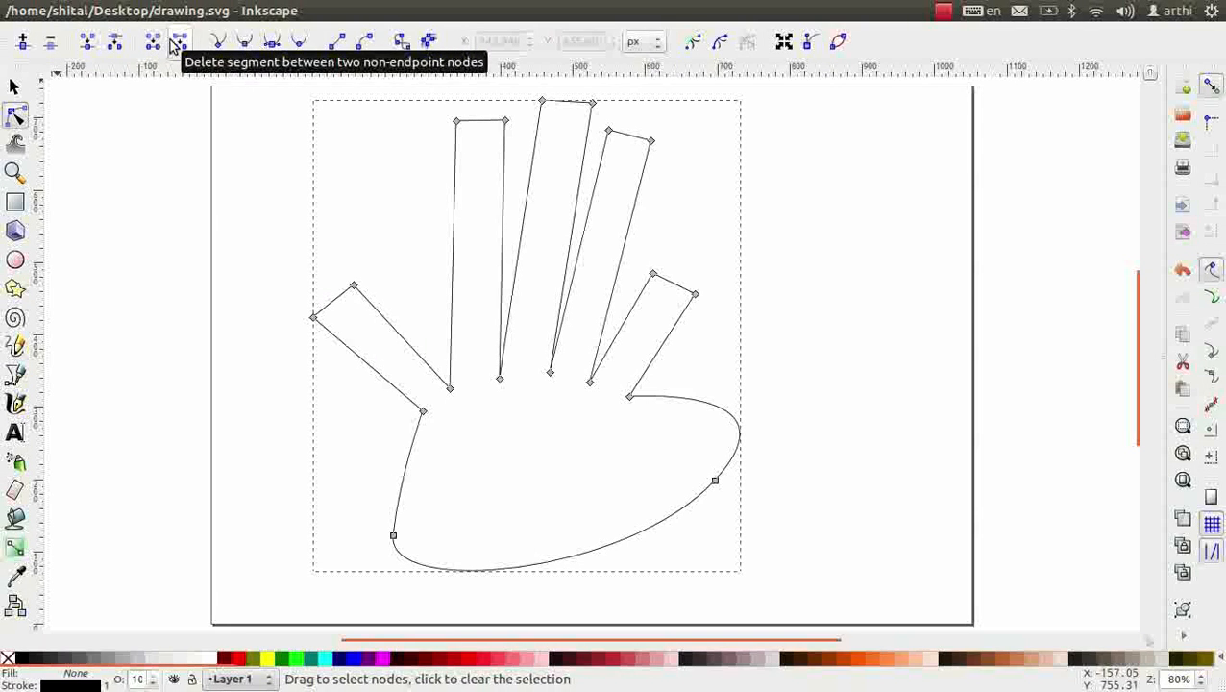
left_click(453, 272)
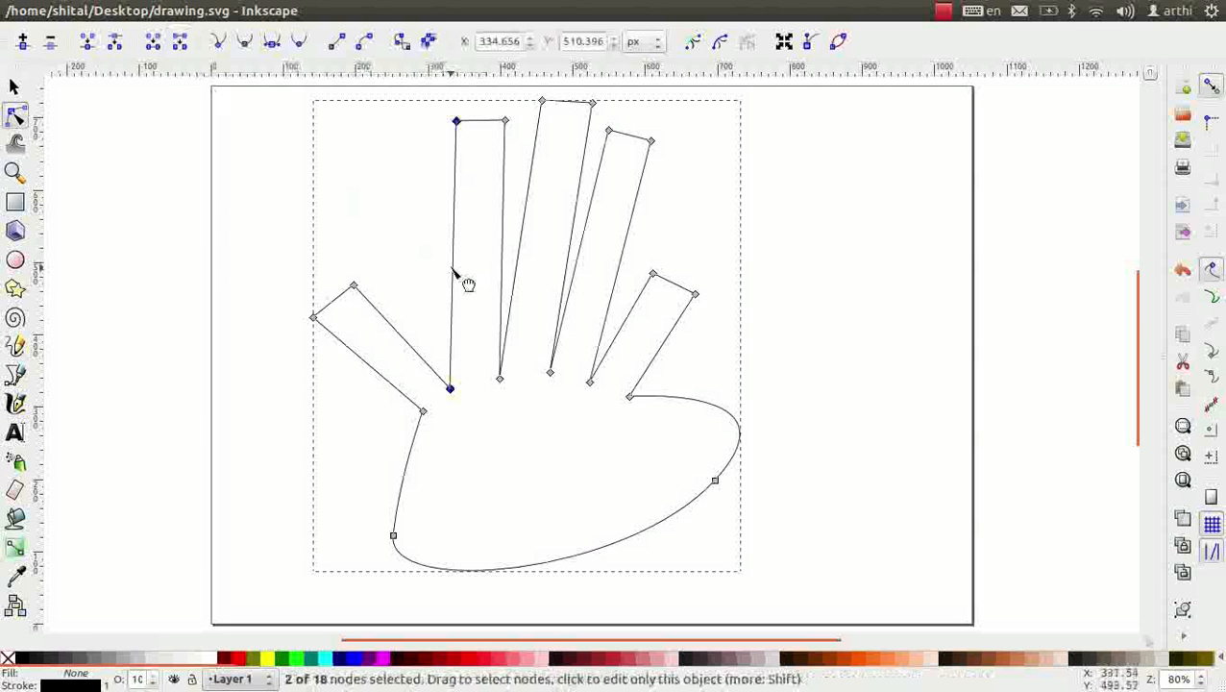
scroll(449, 151, "up", 1)
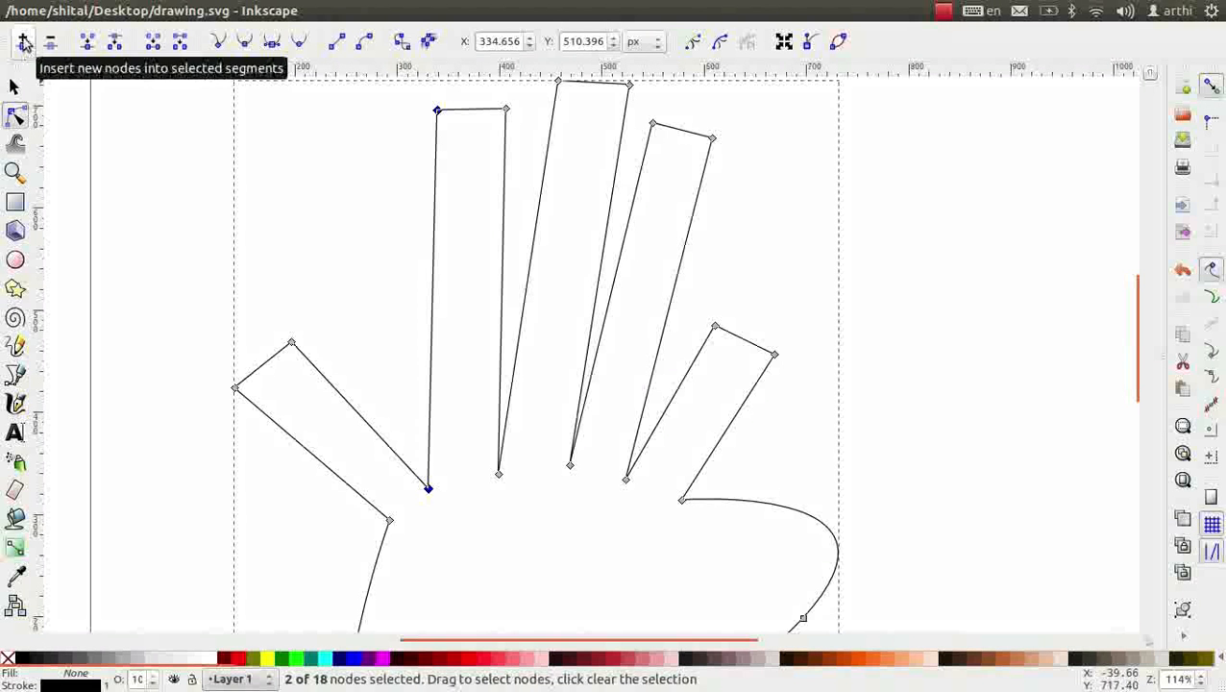
left_click(24, 42)
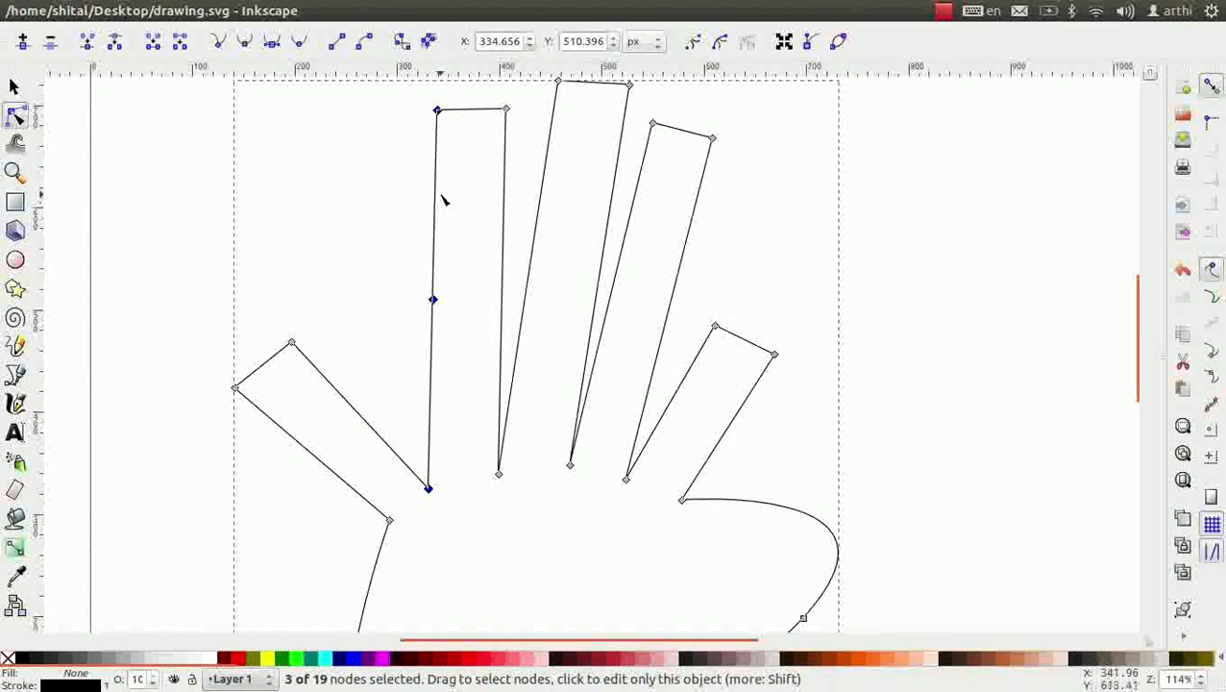
- Insert a node in the middle of the first finger's straight tip segment and delete that new node again
scroll(444, 199, "up", 3)
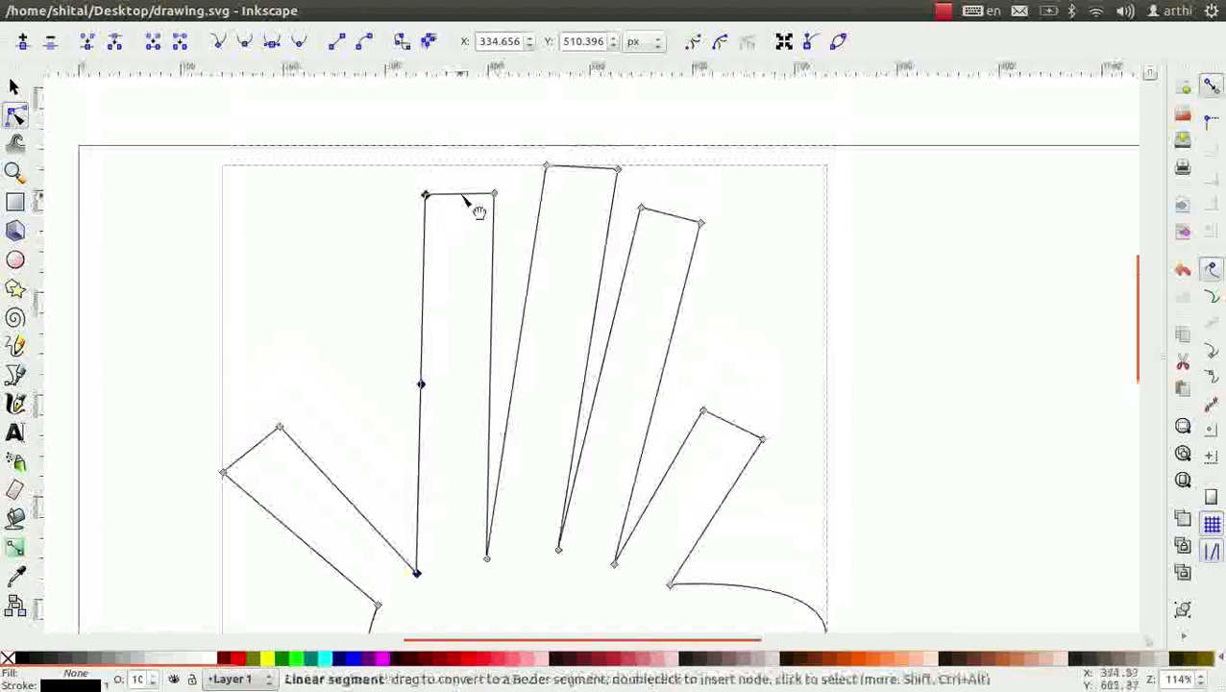
left_click(465, 196)
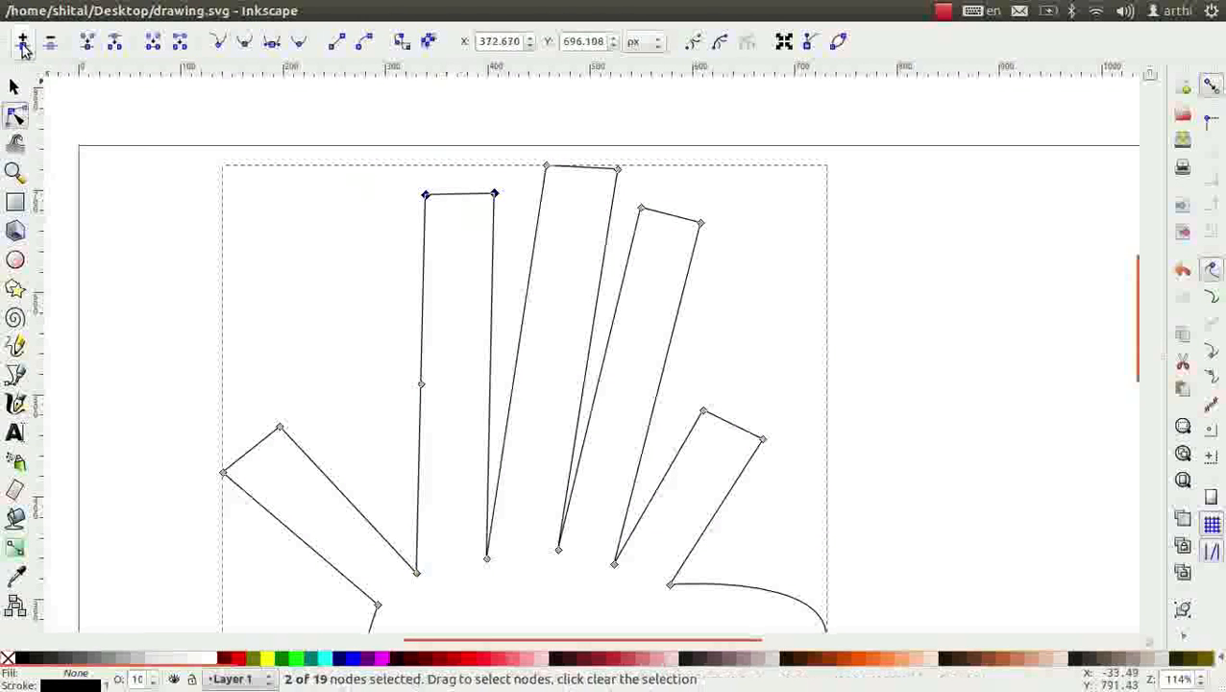
left_click(24, 45)
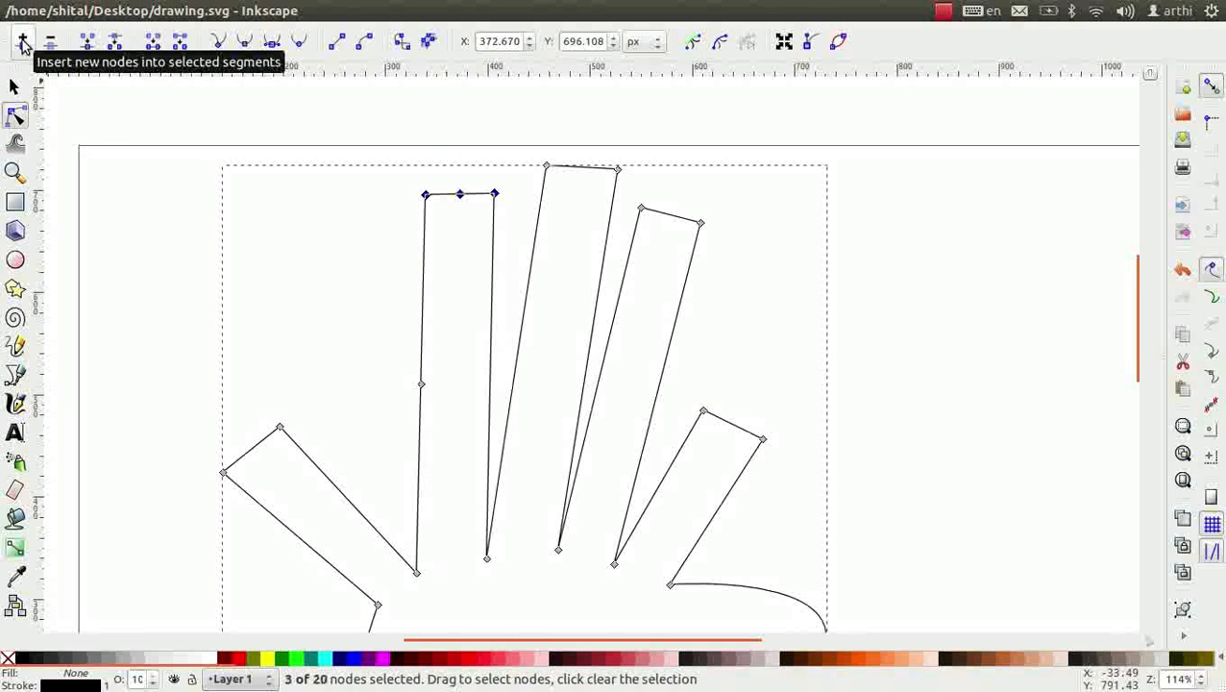
left_click(461, 196)
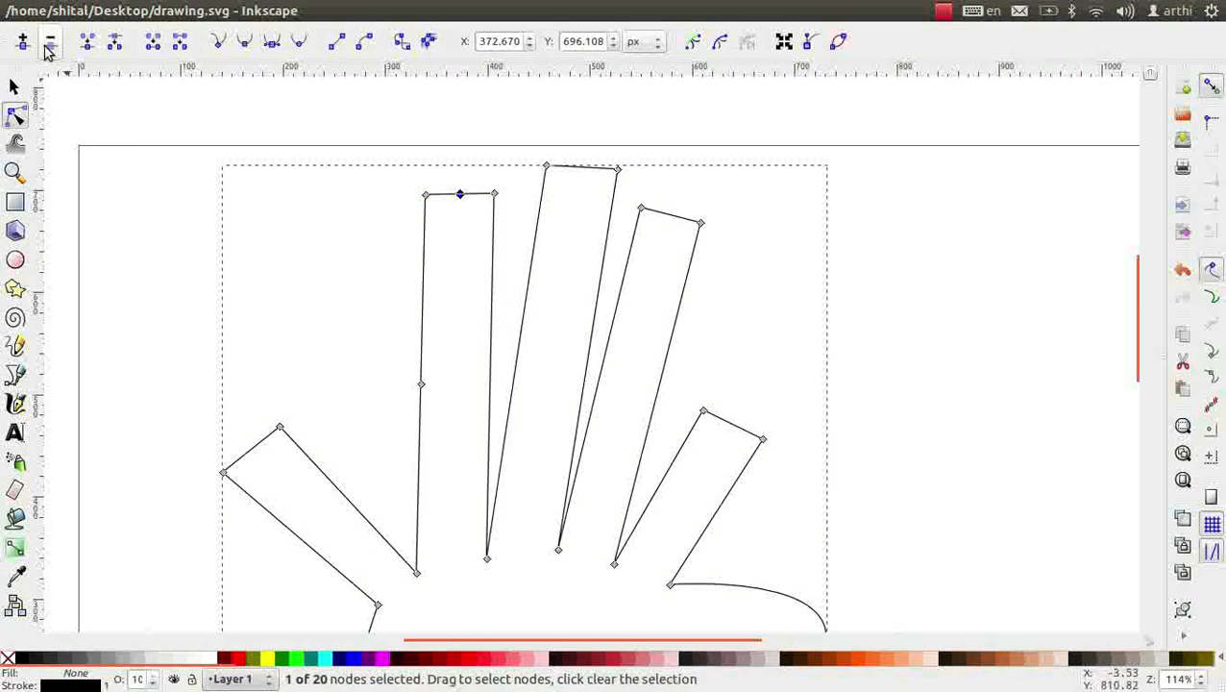
left_click(45, 47)
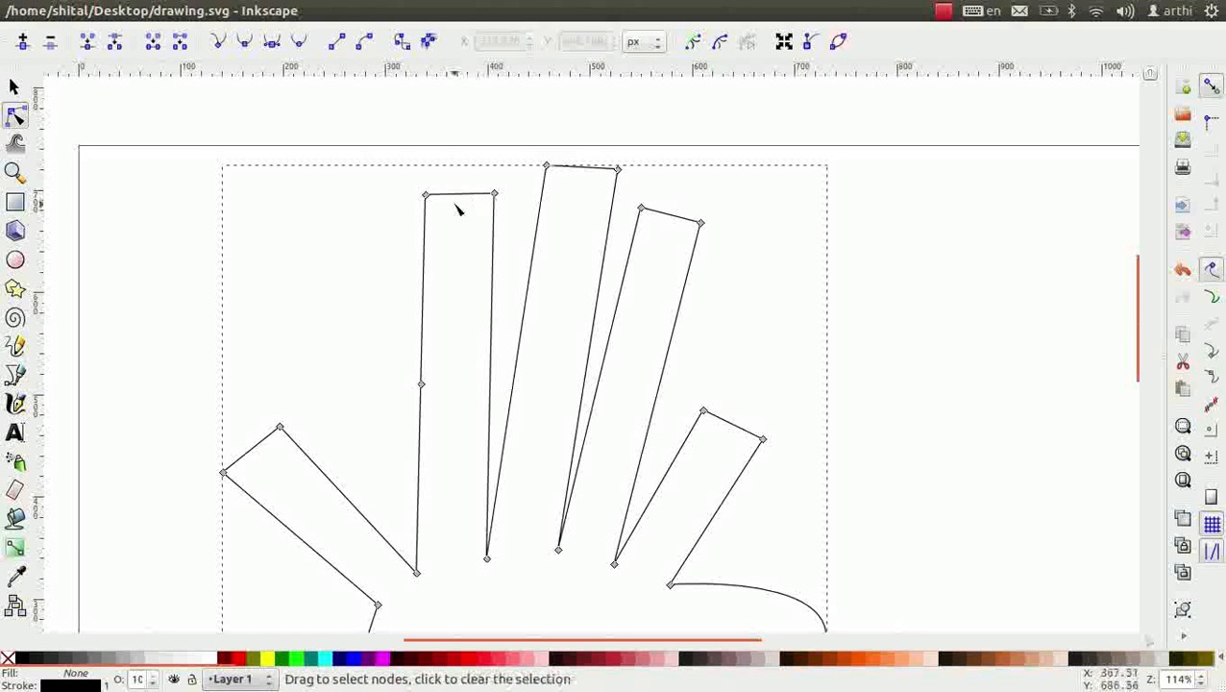
- Select the palm node below the little finger and show its Bezier handles
scroll(793, 416, "down", 6)
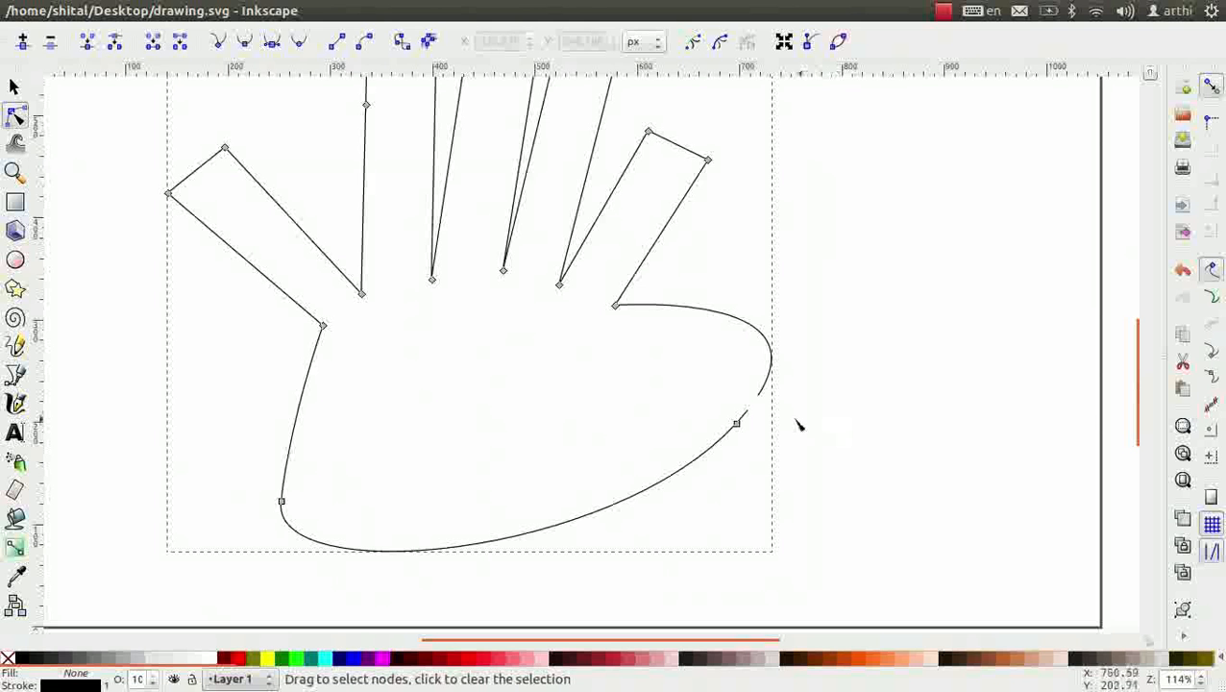
left_click(736, 424)
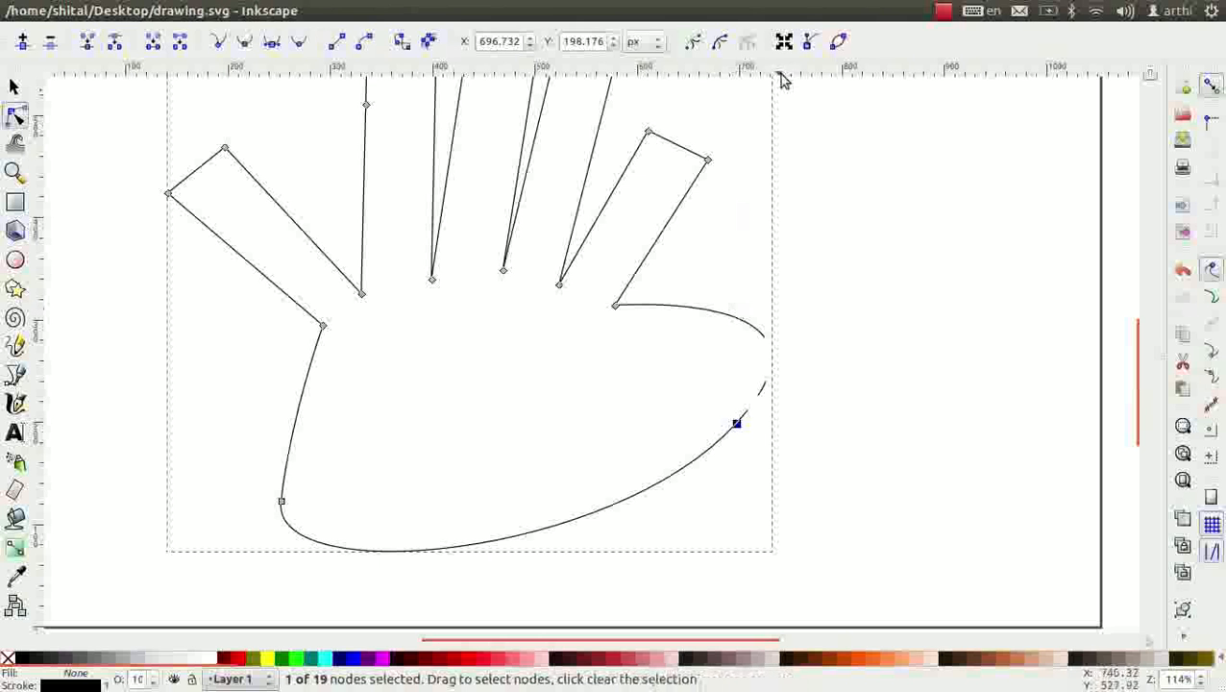
left_click(806, 43)
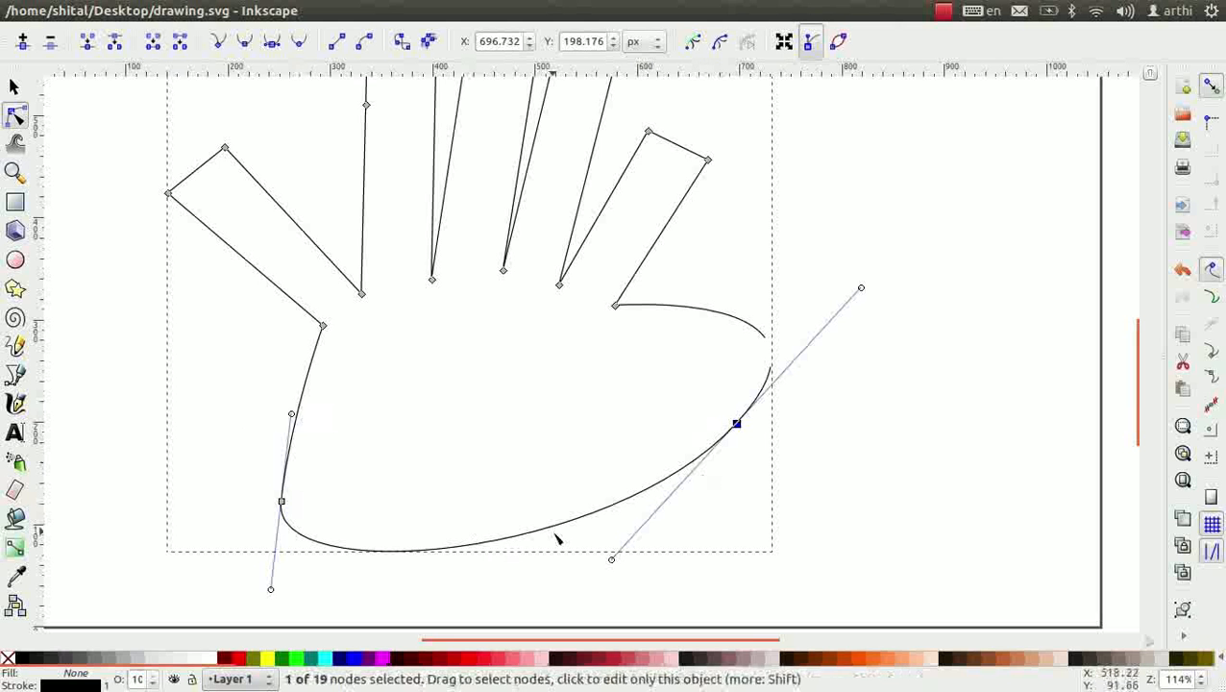
- Bend the little finger's straight sides and tip into curves, adjusting its nodes and handles to form a rounded finger
scroll(725, 276, "up", 3)
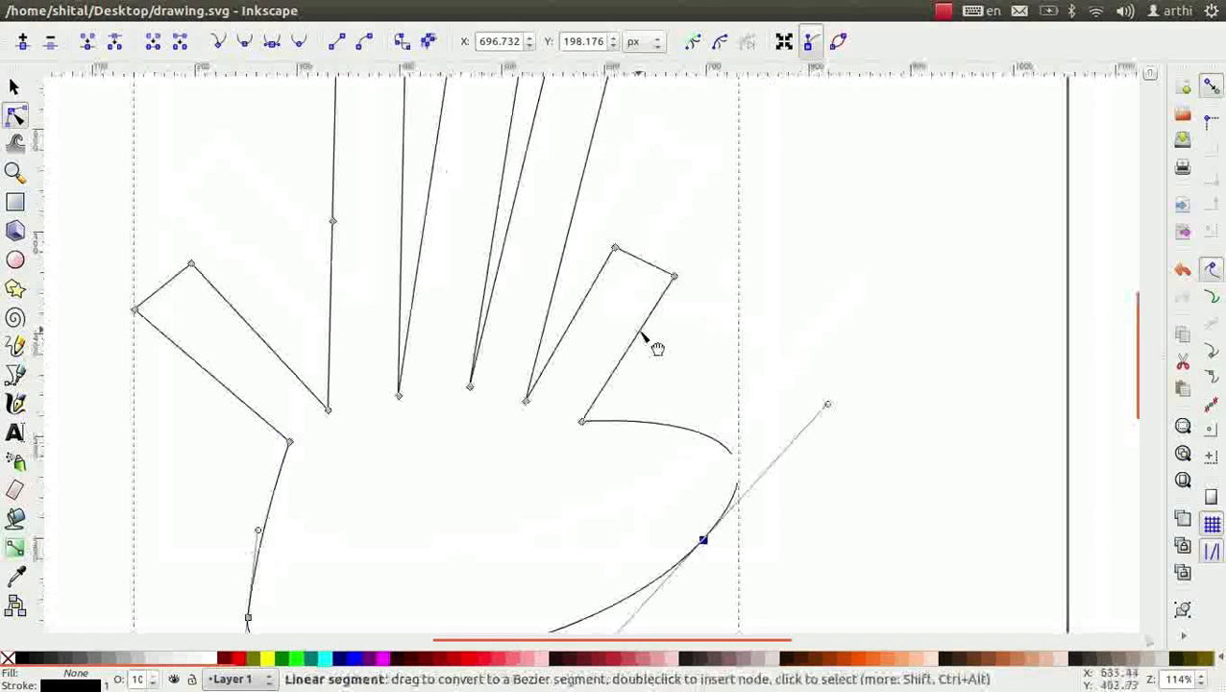
left_click_drag(679, 310, 682, 339)
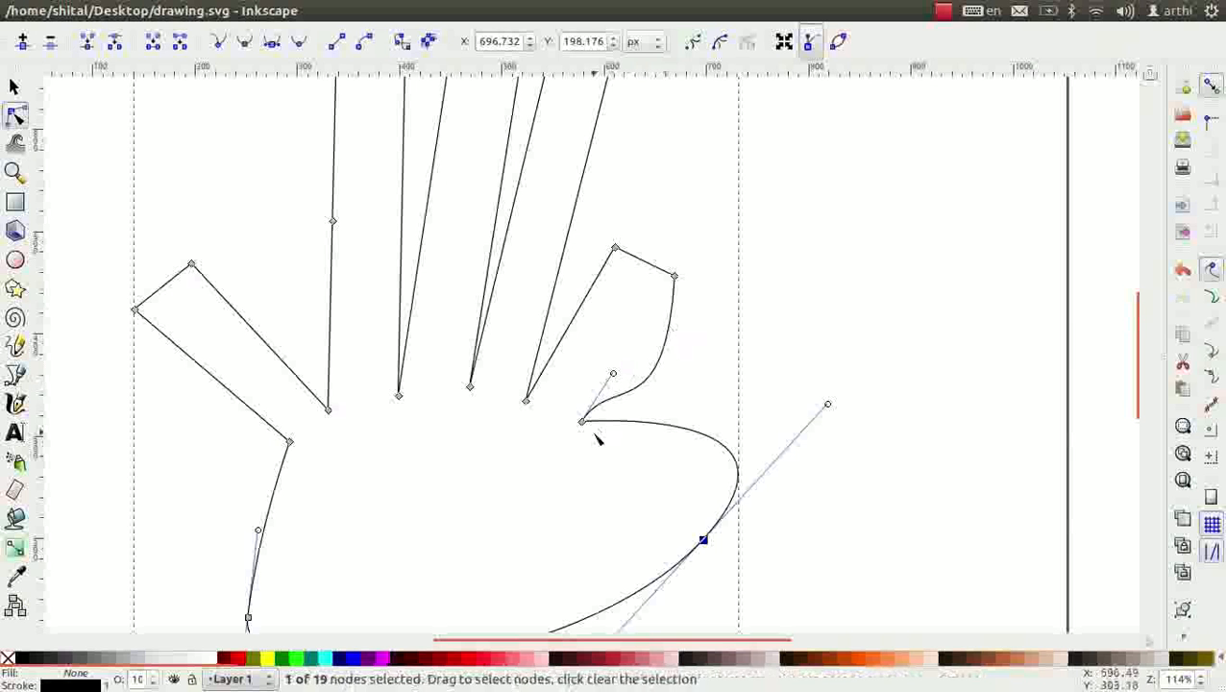
left_click_drag(615, 247, 613, 245)
left_click_drag(577, 293, 567, 289)
left_click_drag(654, 367, 624, 363)
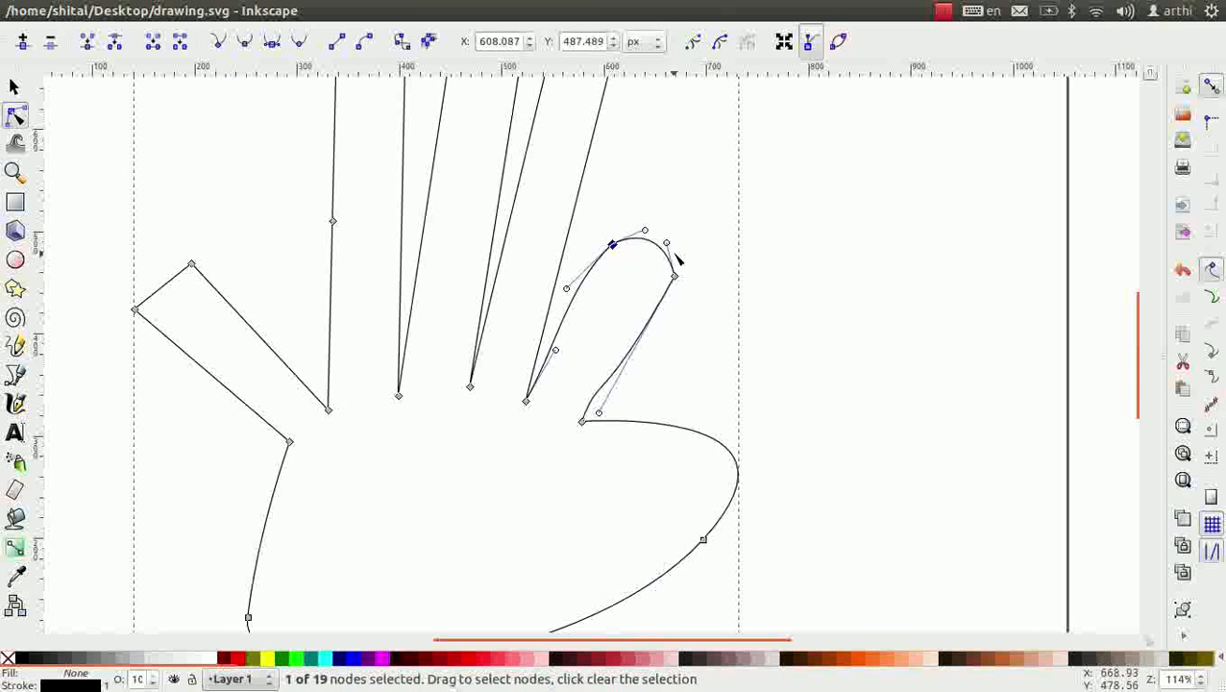
left_click_drag(667, 243, 674, 228)
left_click_drag(598, 413, 574, 420)
mouse_move(586, 373)
left_mouse_down()
mouse_move(600, 387)
mouse_move(594, 377)
left_mouse_up()
- Round the tips of the three long fingers and the thumb by bending their straight end segments outward
left_click(1183, 479)
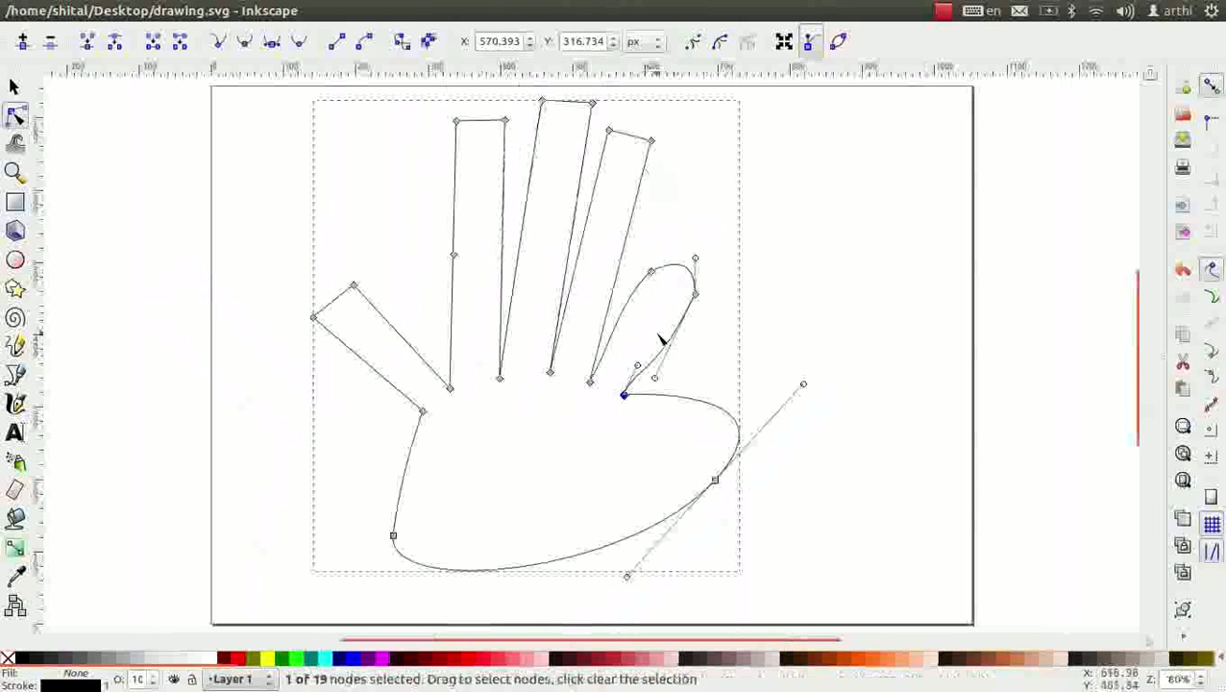
left_click_drag(659, 181, 662, 179)
left_click_drag(642, 136, 635, 117)
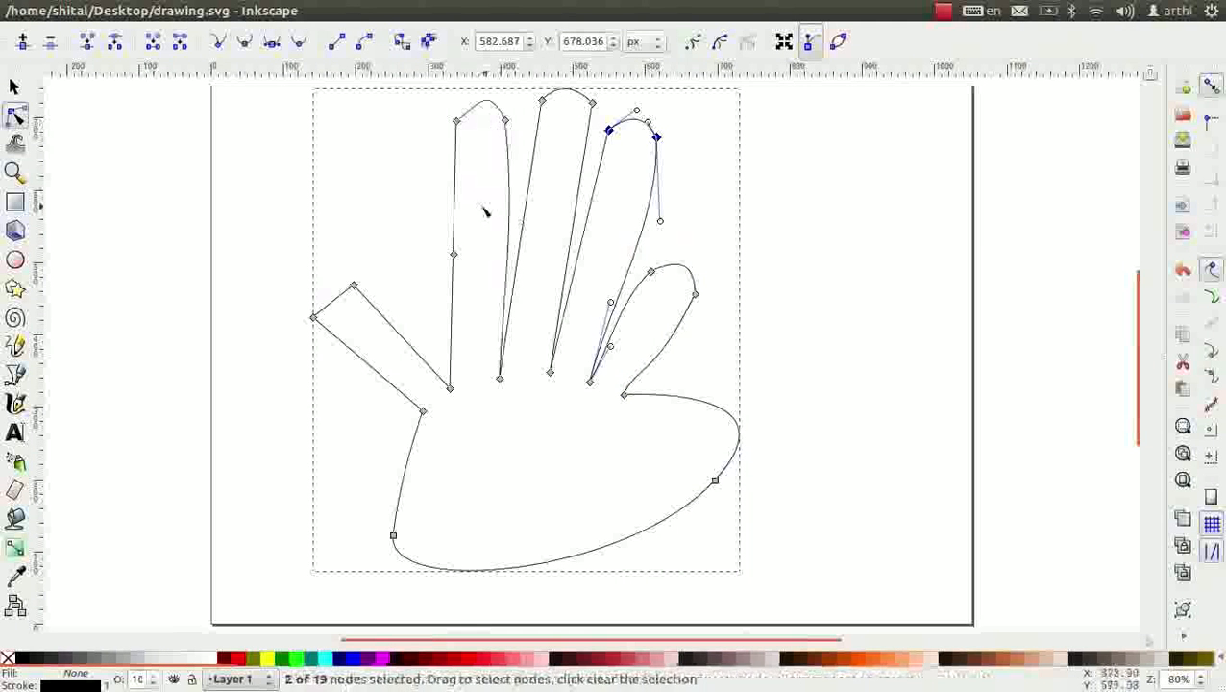
left_click_drag(481, 125, 483, 111)
left_click_drag(336, 300, 327, 287)
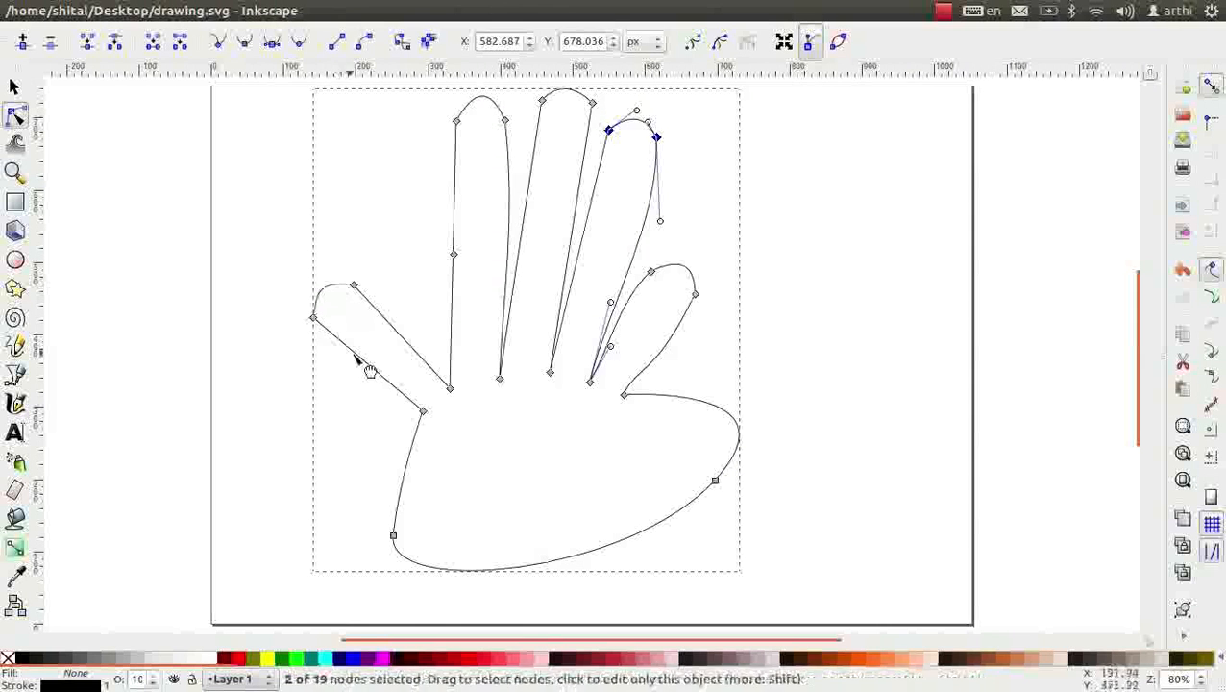
- Curve both sides of the thumb, raise its upper tip node, and shift tip nodes of the three long fingers to widen them
left_click_drag(358, 356, 354, 361)
left_click_drag(505, 120, 508, 120)
left_click_drag(592, 103, 607, 124)
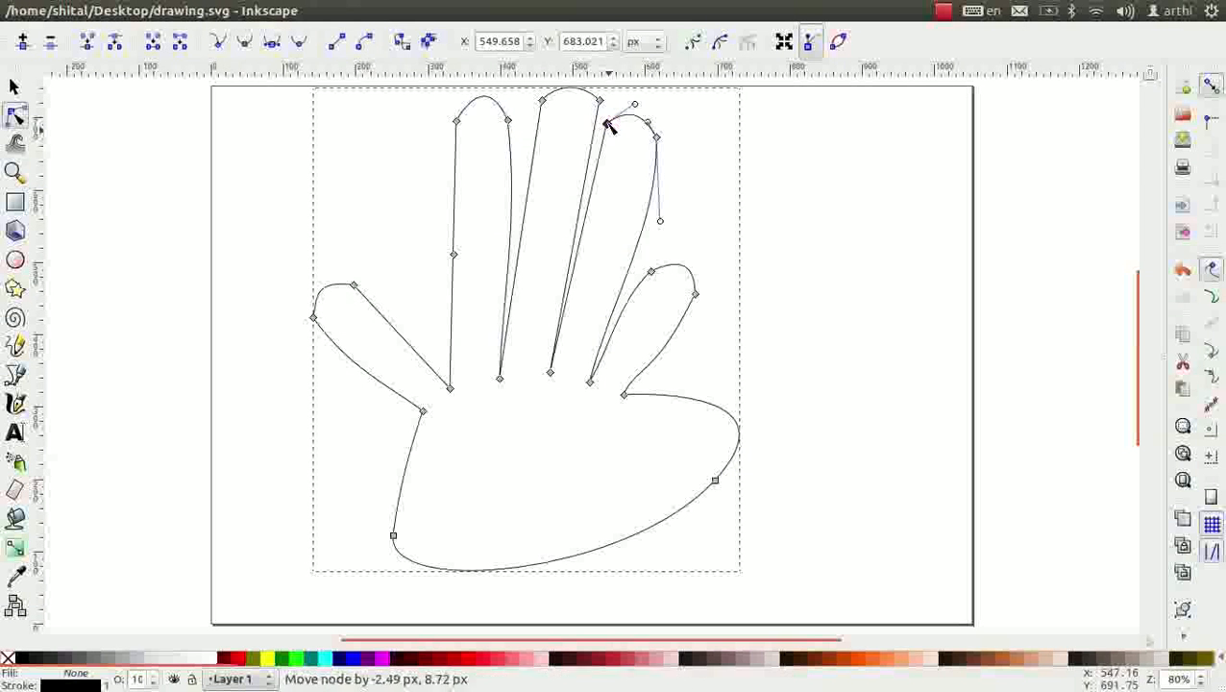
left_click_drag(354, 284, 353, 270)
left_click_drag(354, 363, 334, 371)
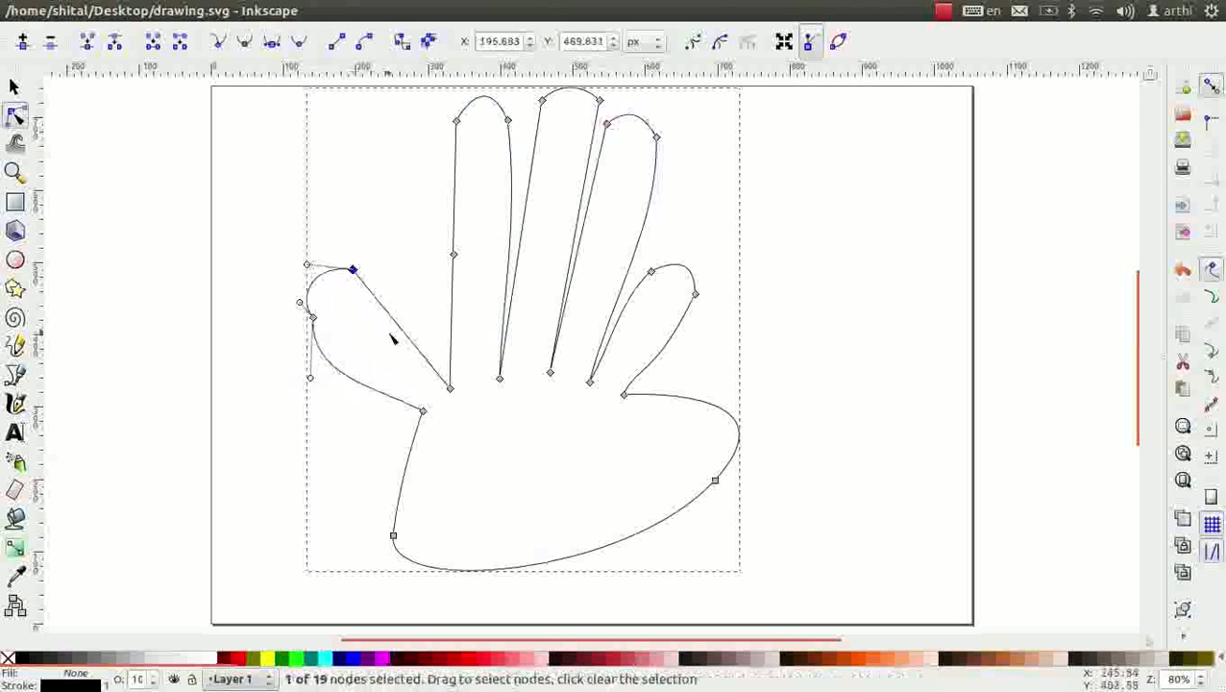
left_click_drag(398, 324, 393, 332)
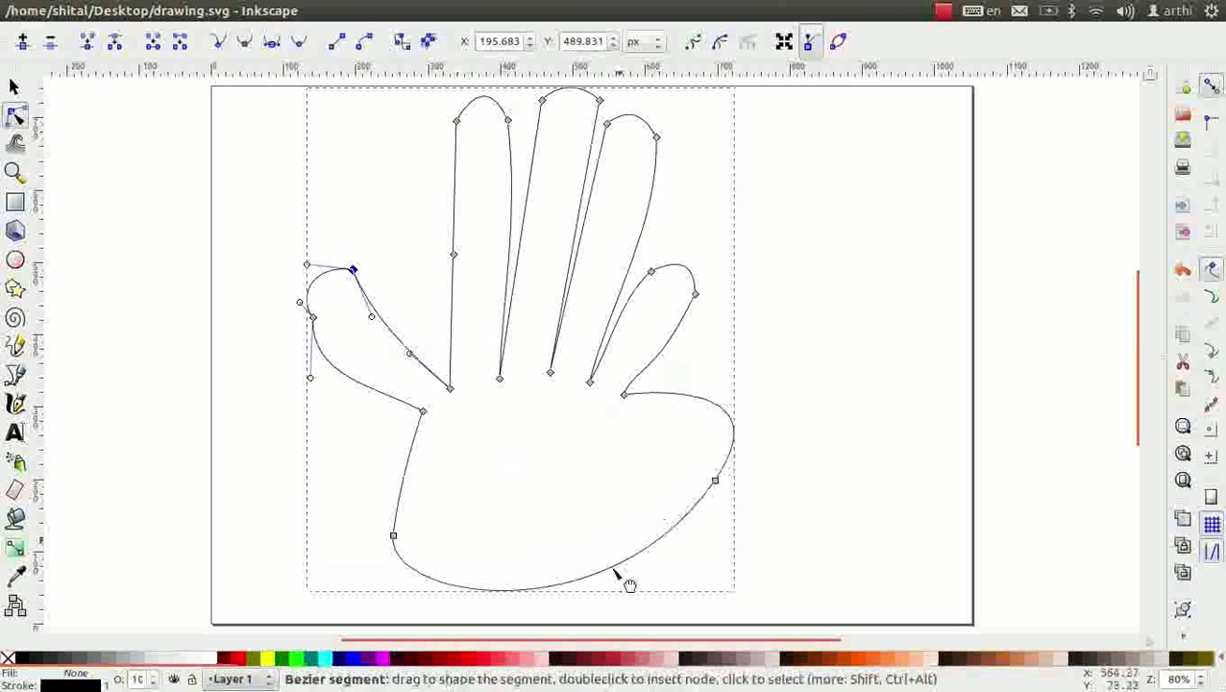
- Reshape the palm by moving its node below the little finger down and inward and adjusting the bottom curve toward the wrist
left_click_drag(715, 479, 669, 581)
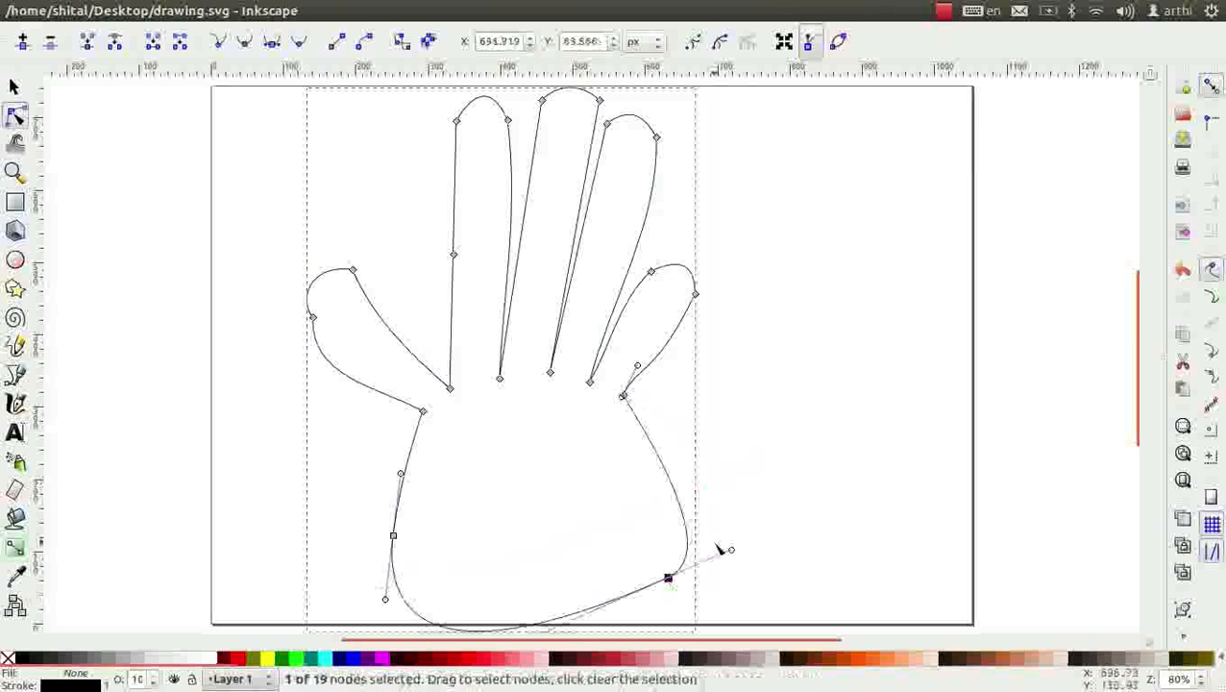
scroll(613, 577, "down", 2)
left_click_drag(411, 621, 405, 567)
scroll(679, 477, "up", 2)
left_click(670, 440)
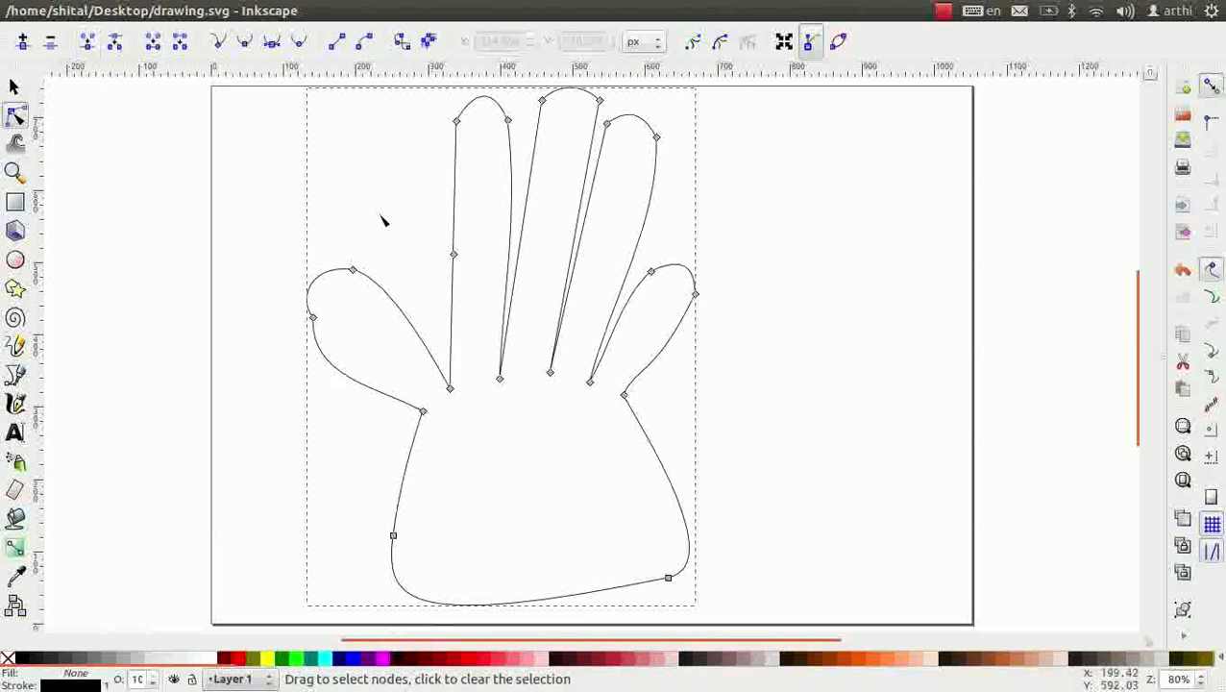
- Join the first finger's mid-side node with its adjacent tip node into a single node
left_click(454, 255)
left_click(457, 122, "shift")
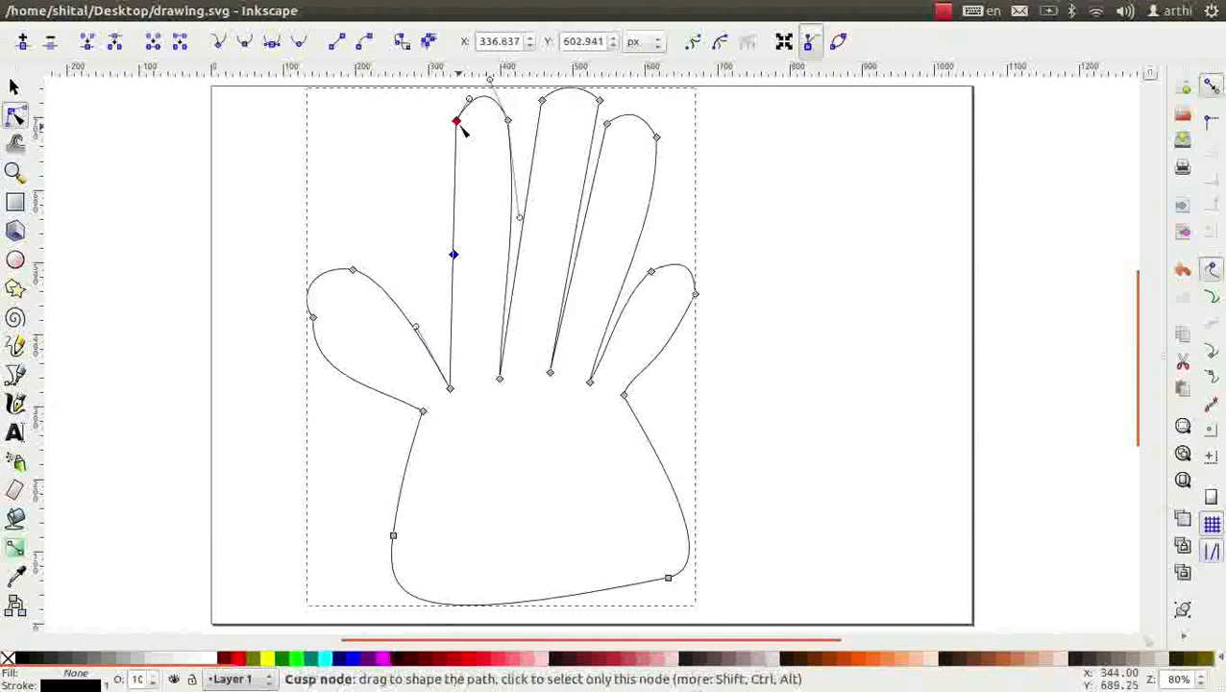
left_click(84, 44)
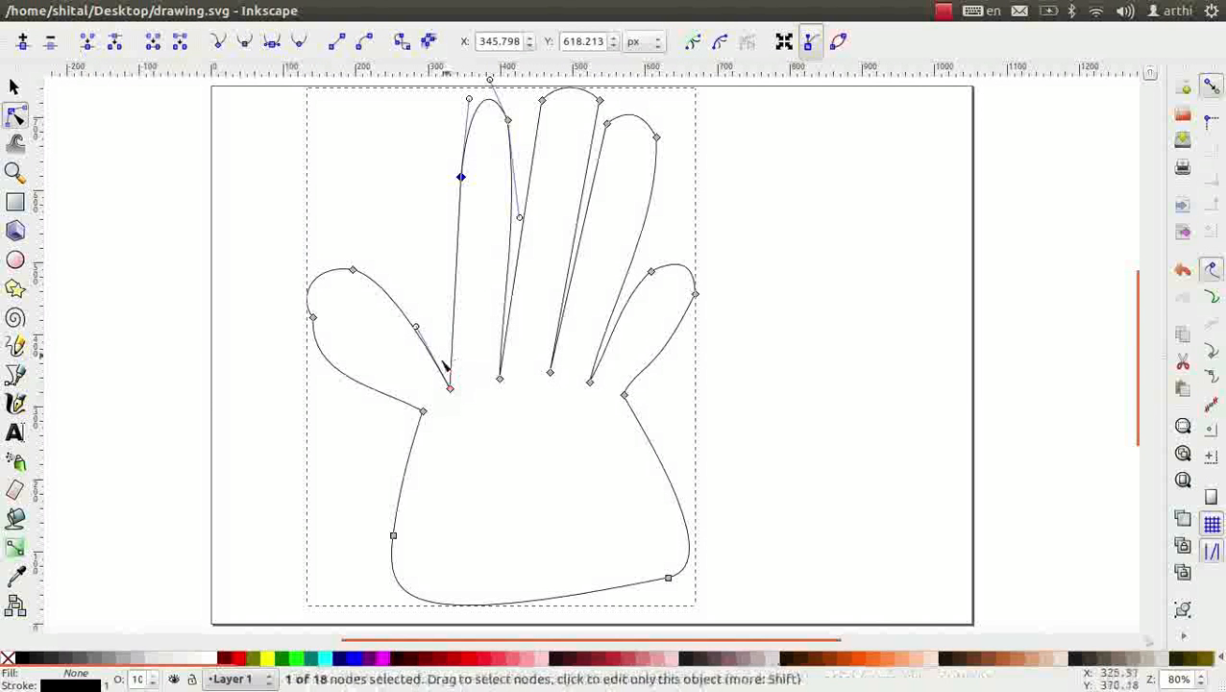
- Break the path at the node between the thumb and first finger, and move the first finger's end node away from the thumb's
scroll(452, 389, "up", 3, "ctrl")
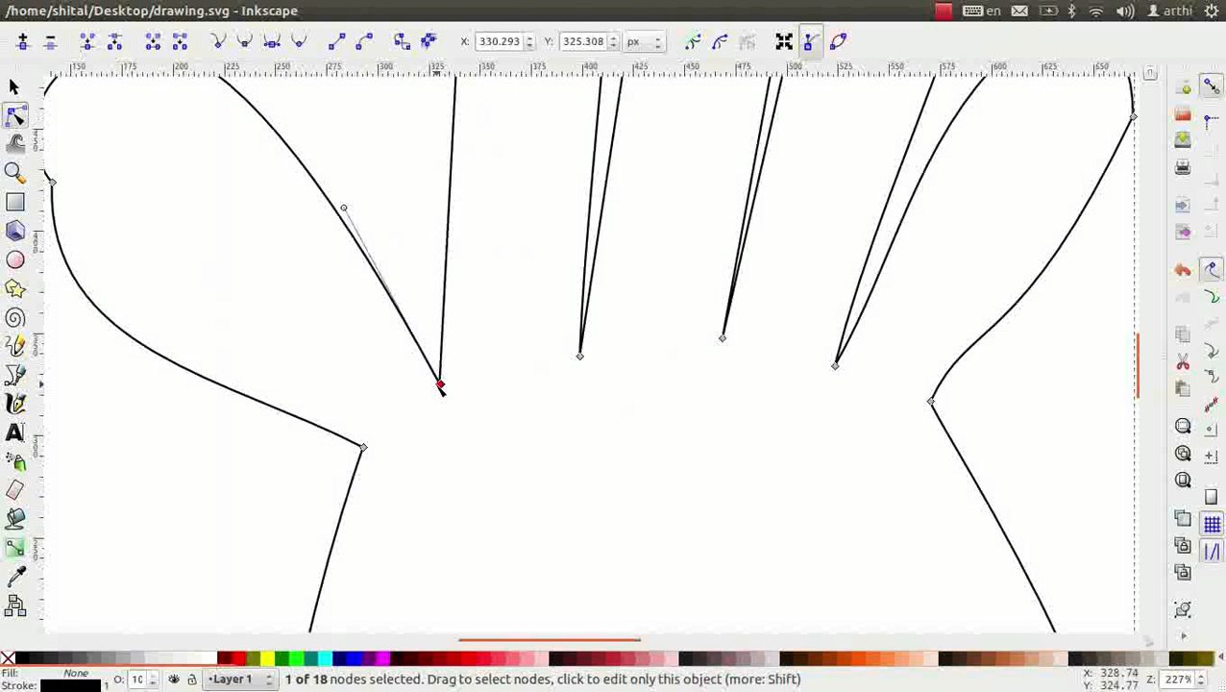
left_click(115, 45)
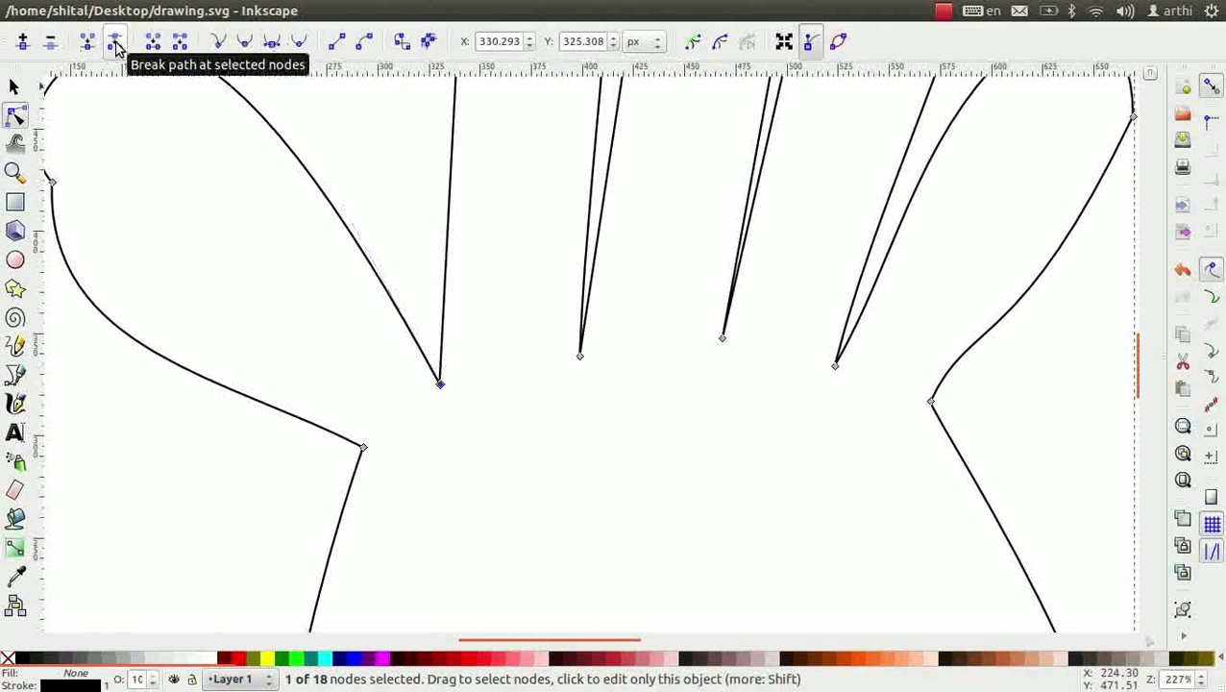
left_click(443, 423)
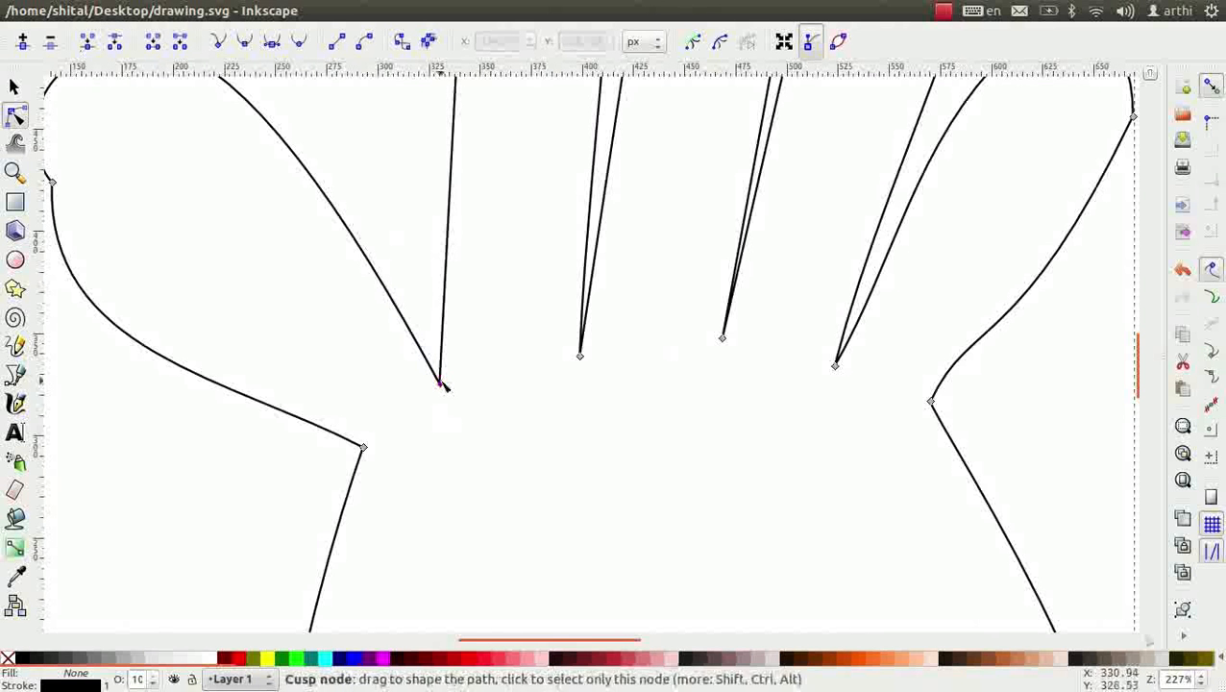
left_click(441, 384)
left_click_drag(443, 386, 476, 364)
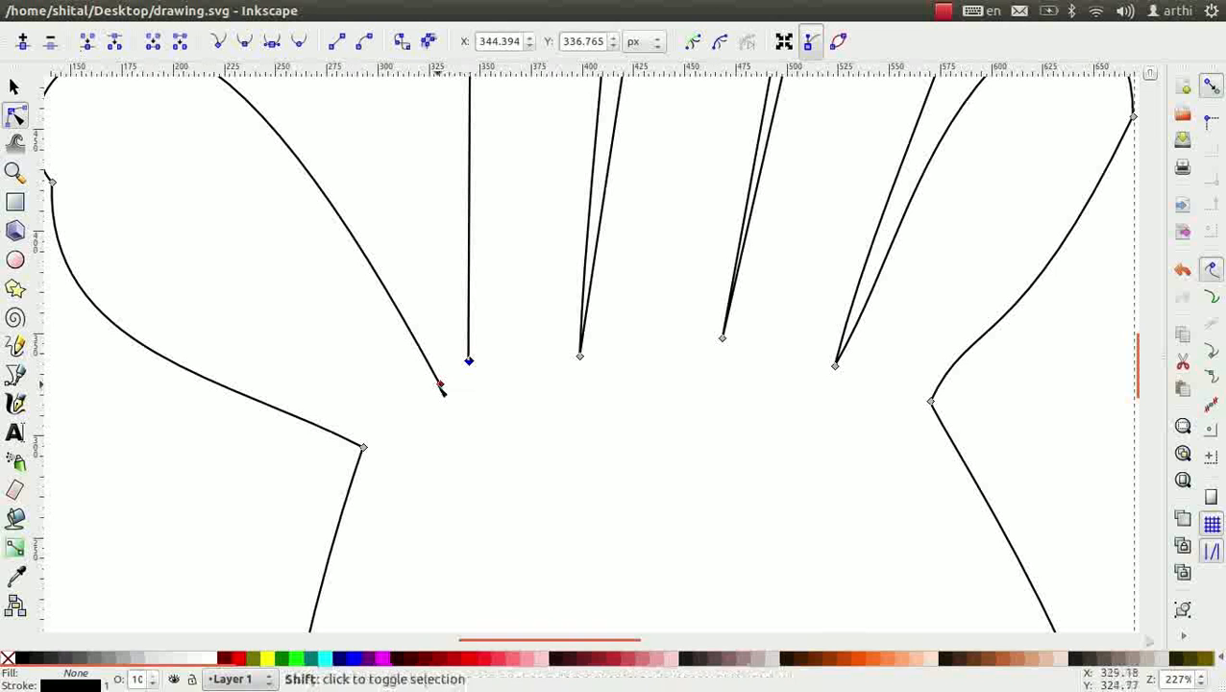
- Join the separated end nodes of the thumb and first finger with a new segment
left_click(440, 384, "shift")
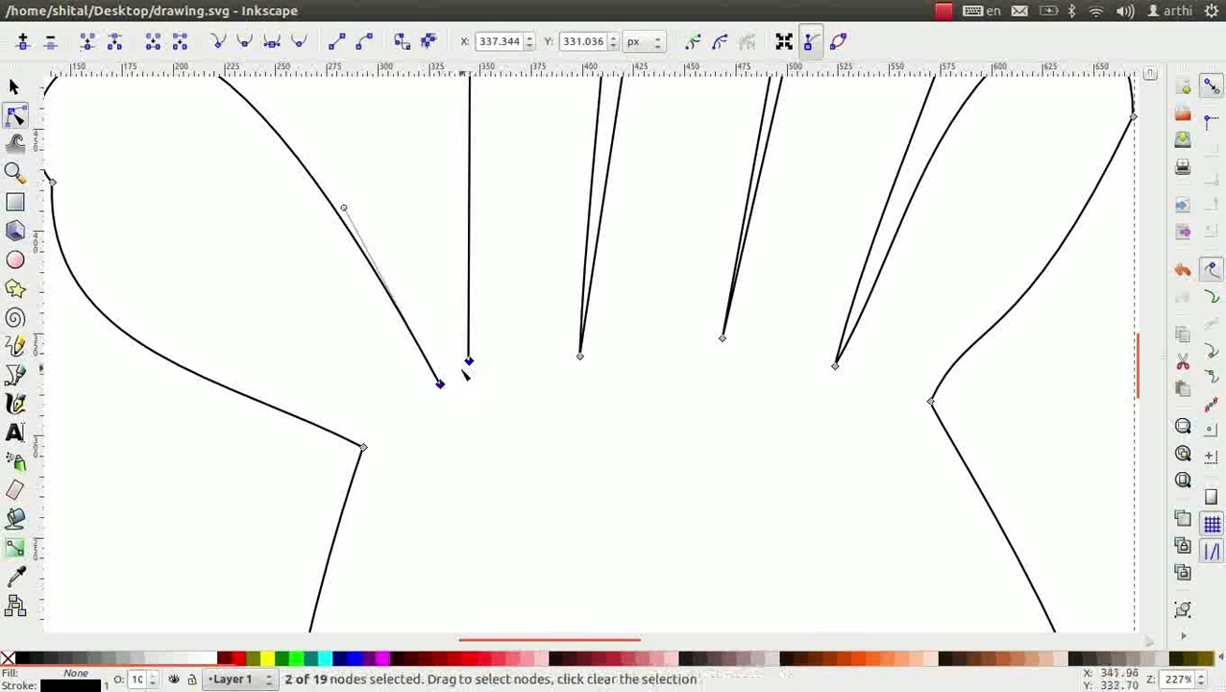
left_click(153, 44)
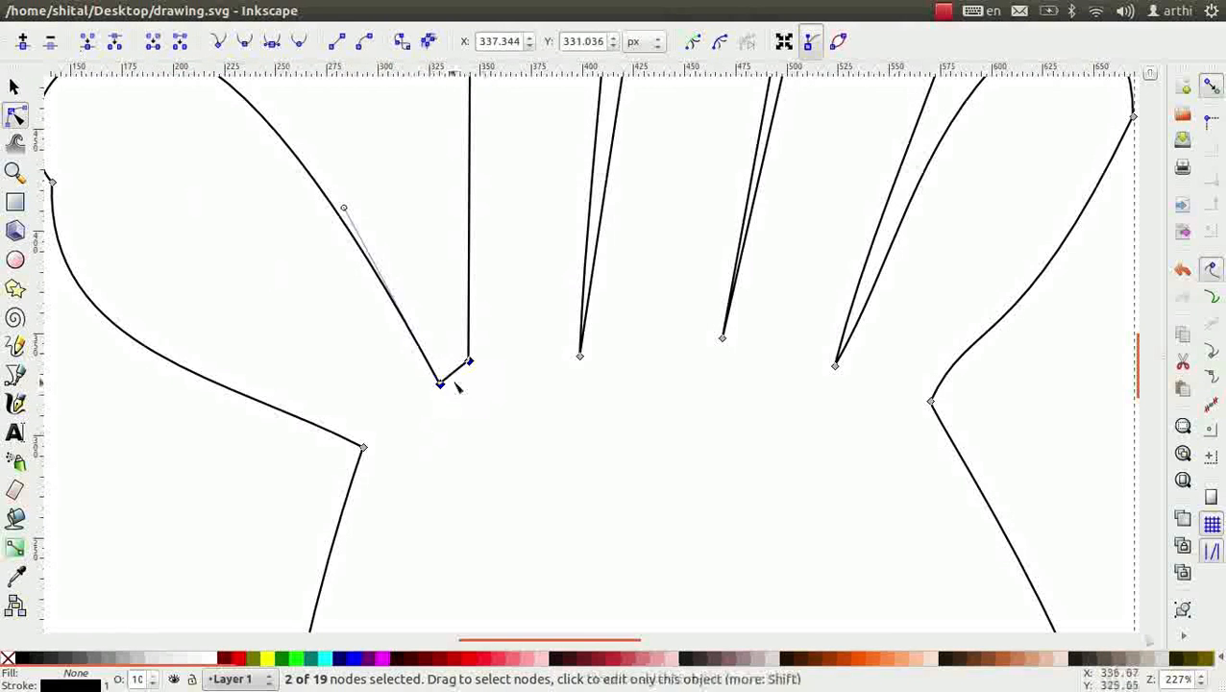
- Delete the short segment between the thumb and first finger, and undo the deletion
left_click(180, 46)
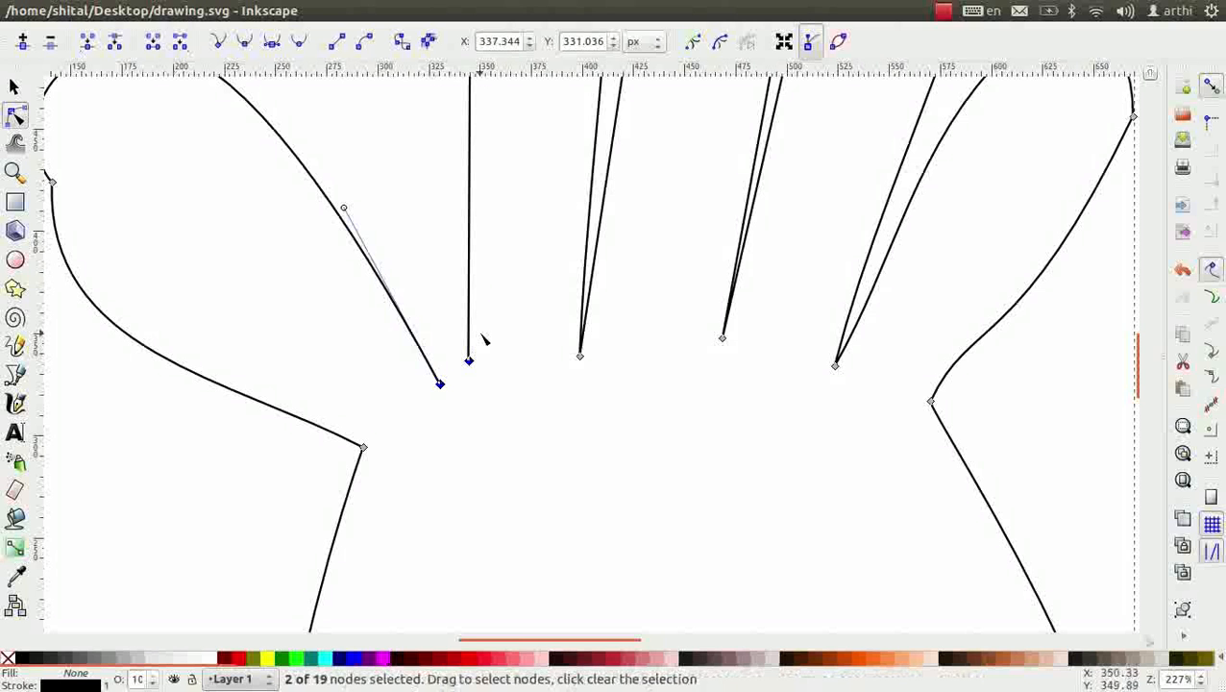
key("ctrl+z")
- Move the whole hand outline off the page to its right side and return to the node editing tool
key("5")
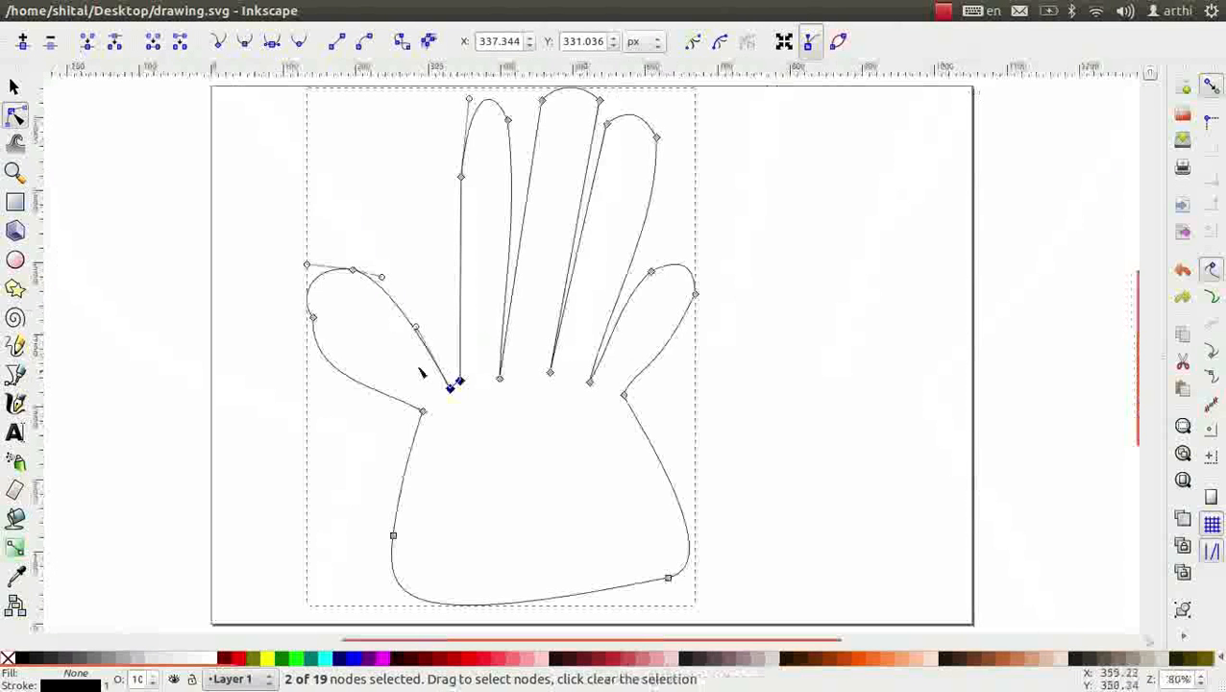
left_click(15, 86)
left_click_drag(636, 410, 1077, 401)
key("5")
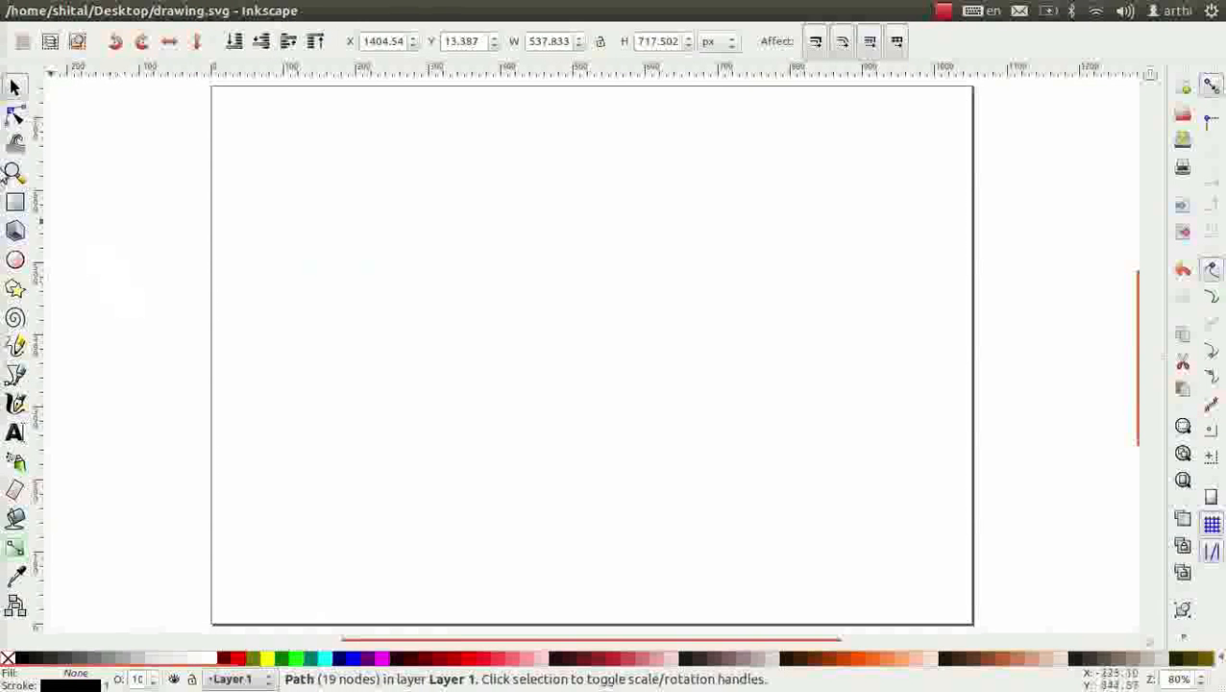
left_click(15, 120)
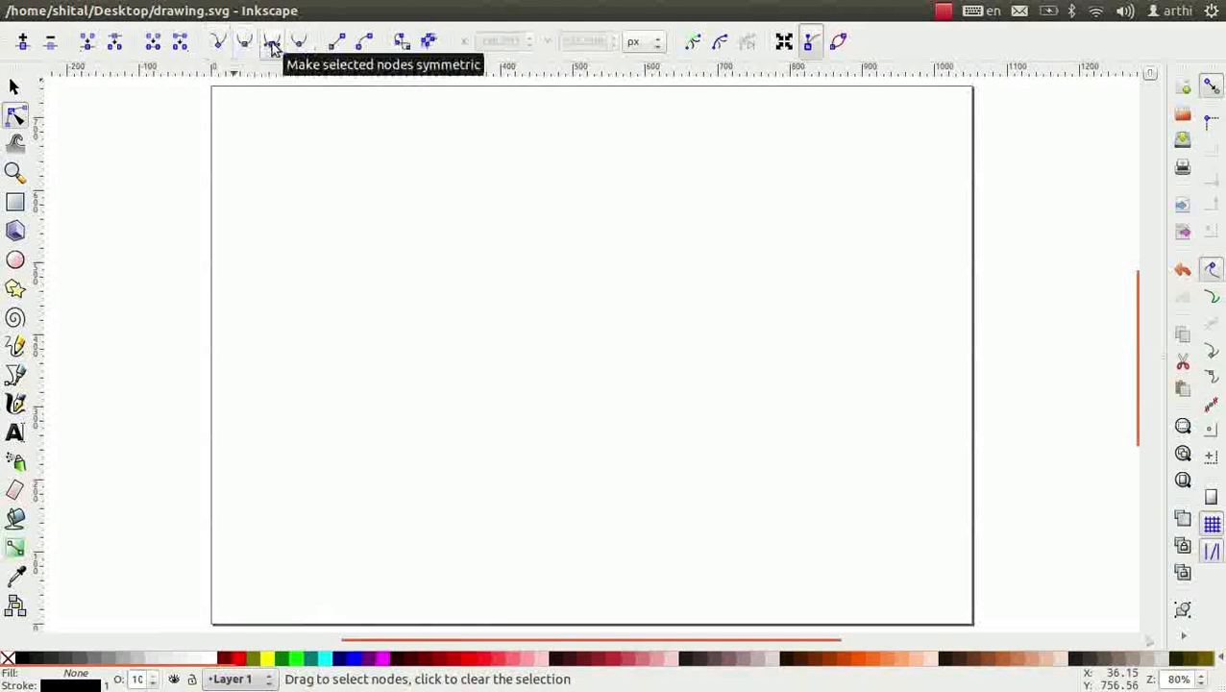
- Draw an open arch-shaped path about 190 px wide on the page with the Bezier tool, curving it at the top node
left_click(16, 378)
left_click(432, 448)
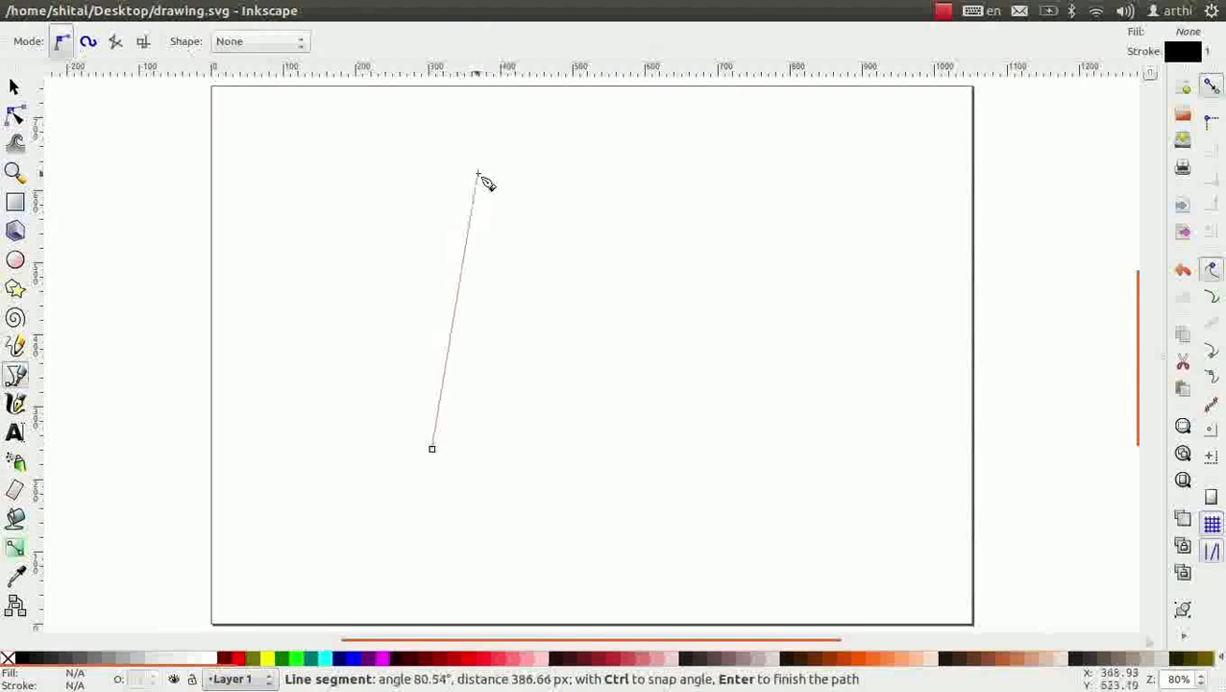
left_click_drag(491, 154, 566, 180)
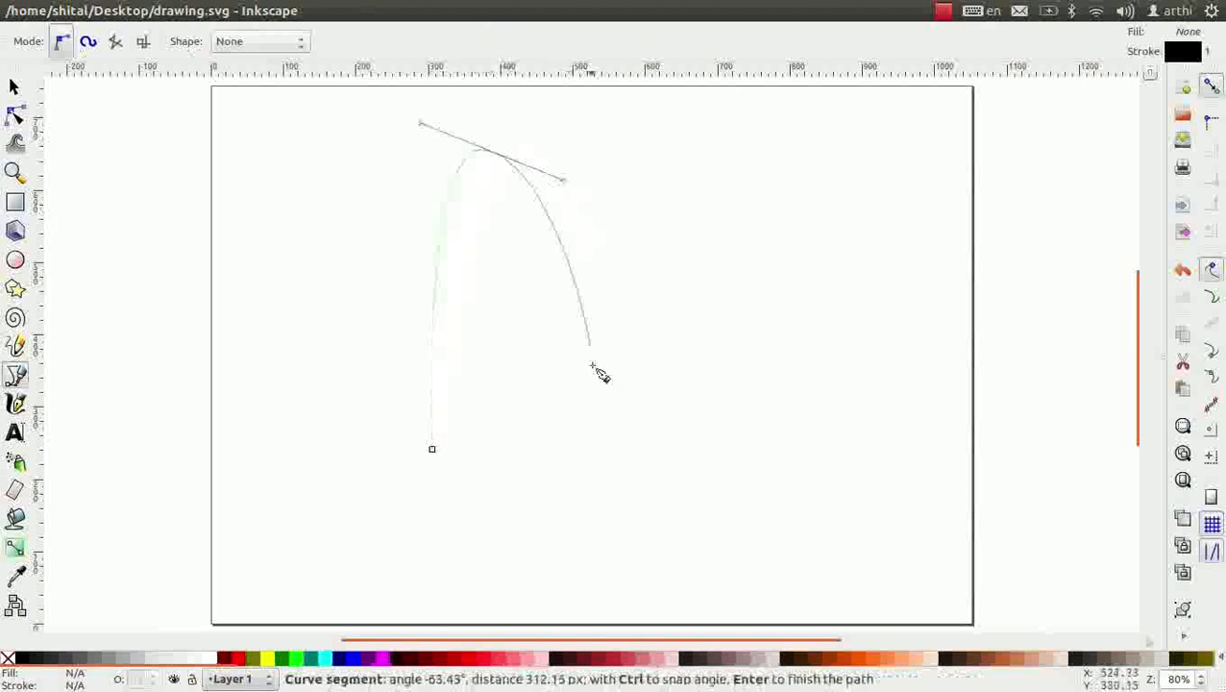
left_click(567, 452)
key("Return")
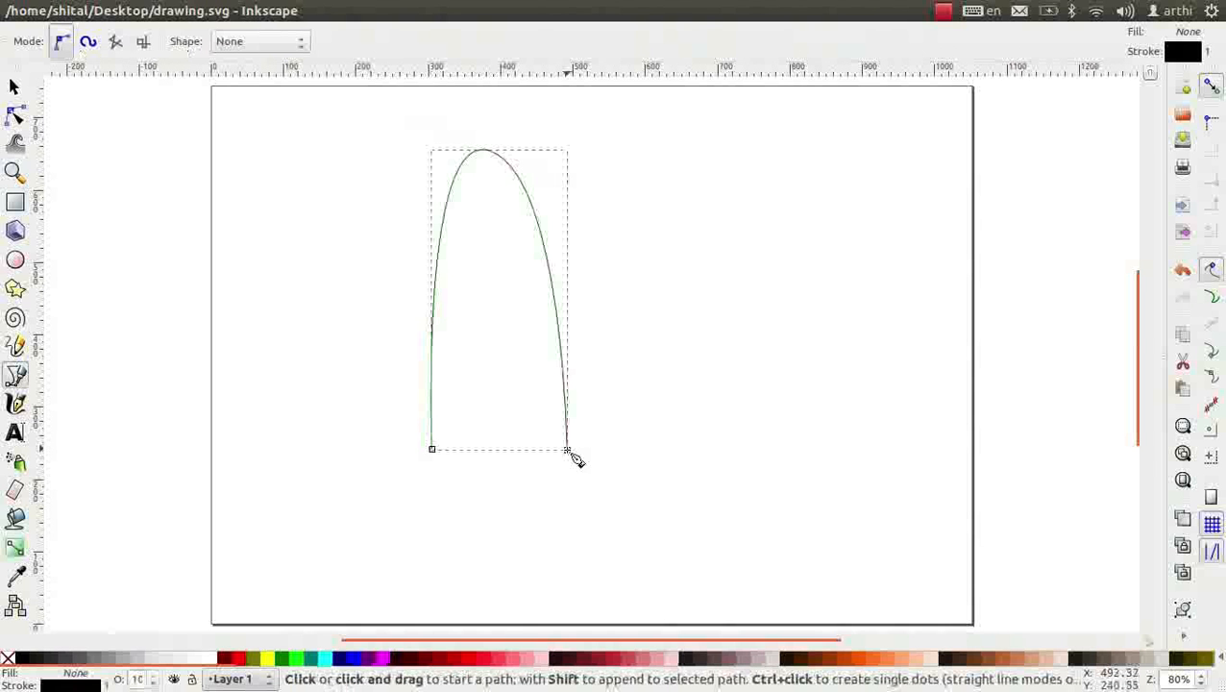
- Edit the arch's top cusp node, moving its two handles independently upward and outward to form a notch between two humps
left_click(13, 116)
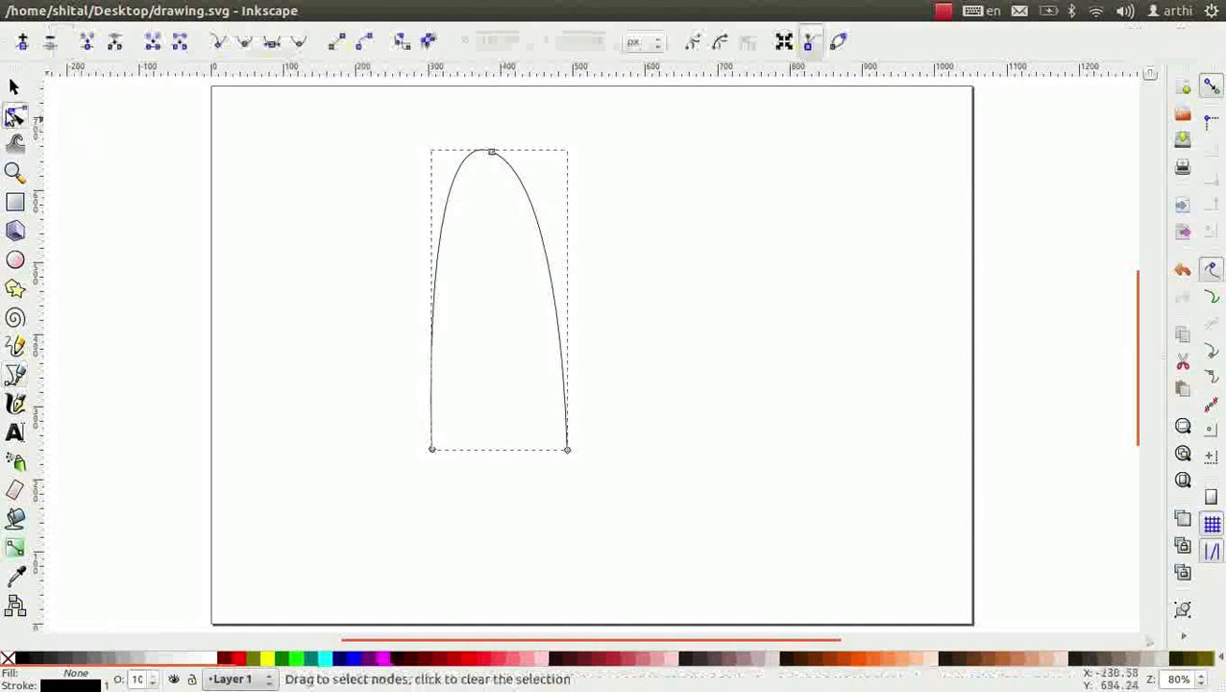
scroll(684, 334, "up", 1)
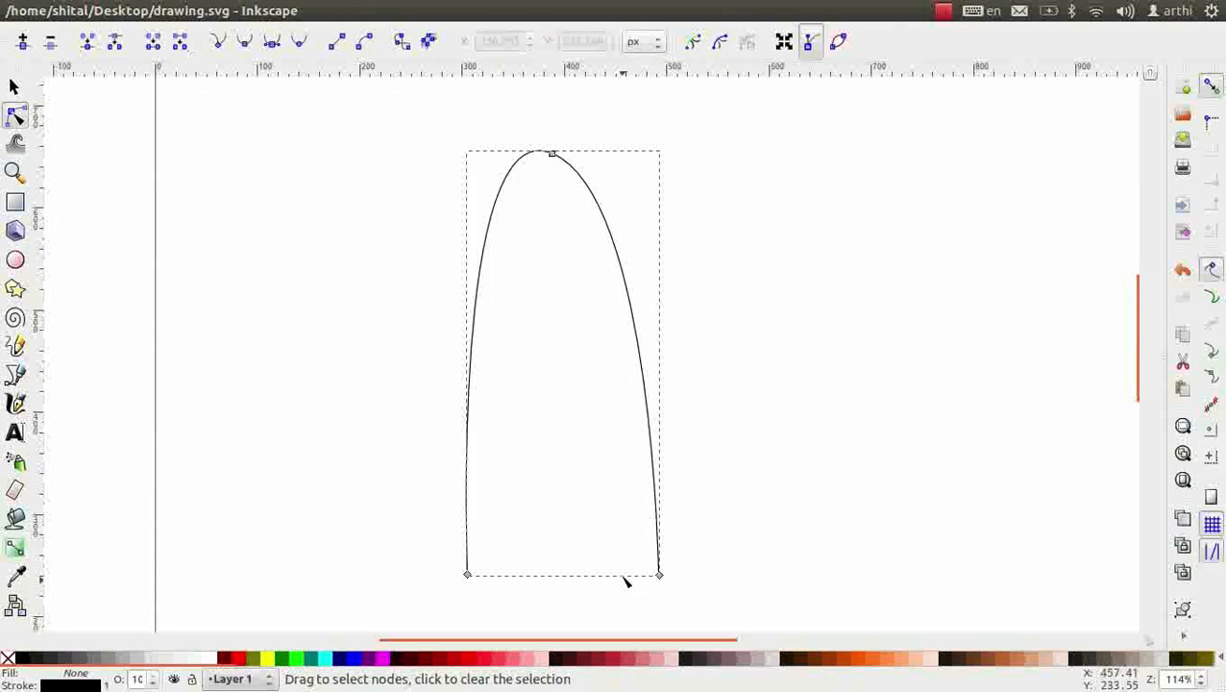
scroll(672, 534, "right", 1)
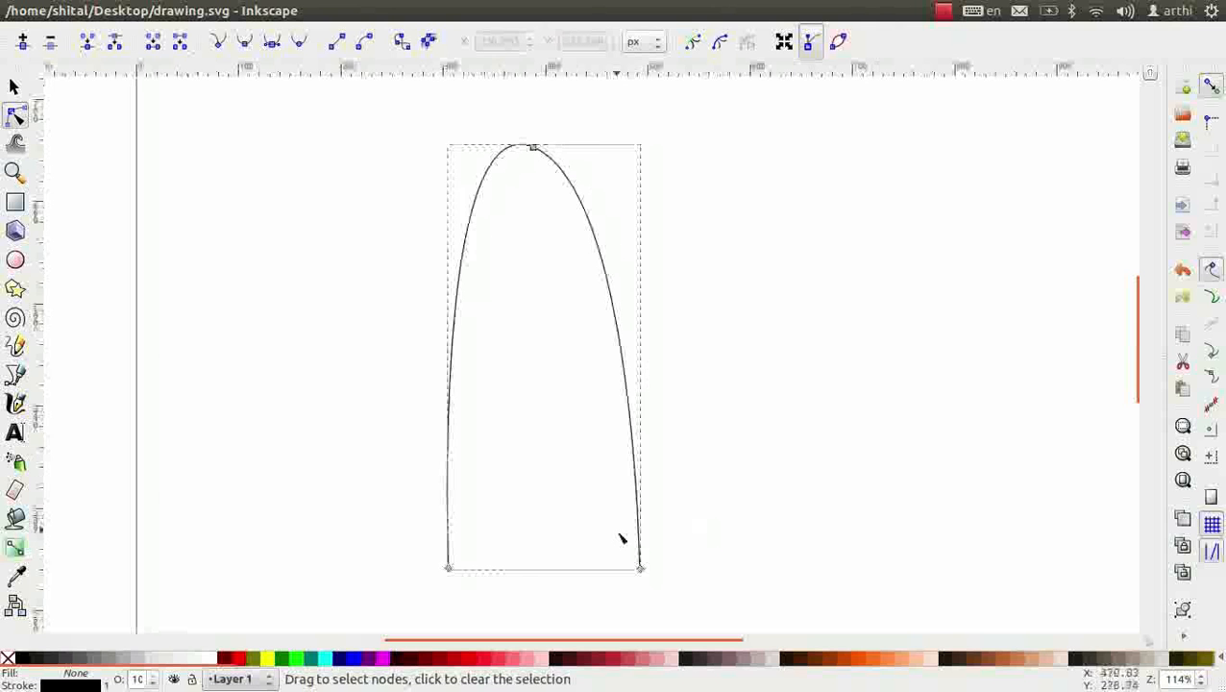
left_click(532, 147)
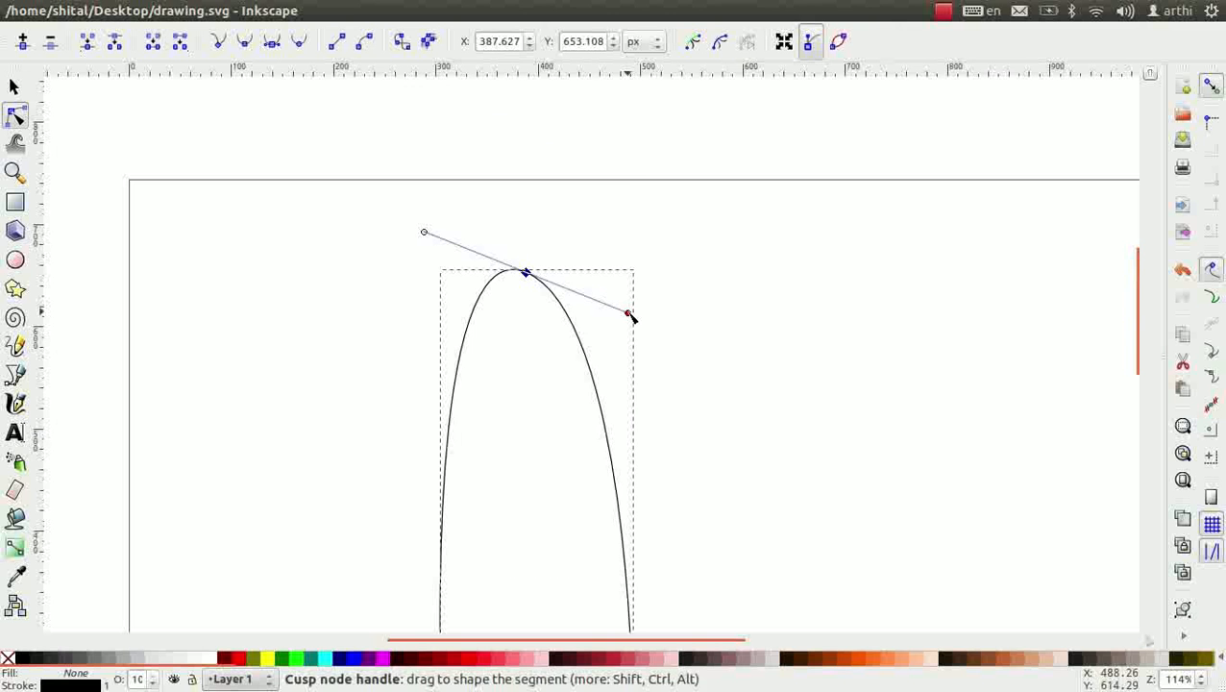
left_click_drag(629, 316, 715, 131)
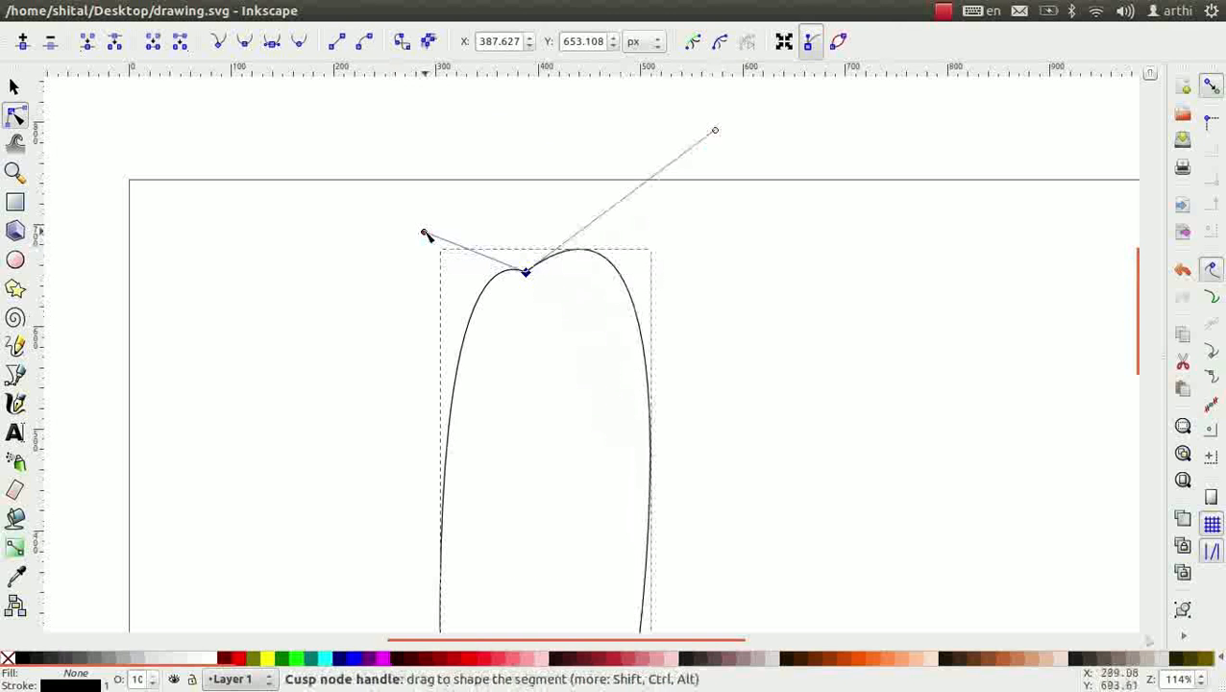
left_click_drag(425, 234, 370, 192)
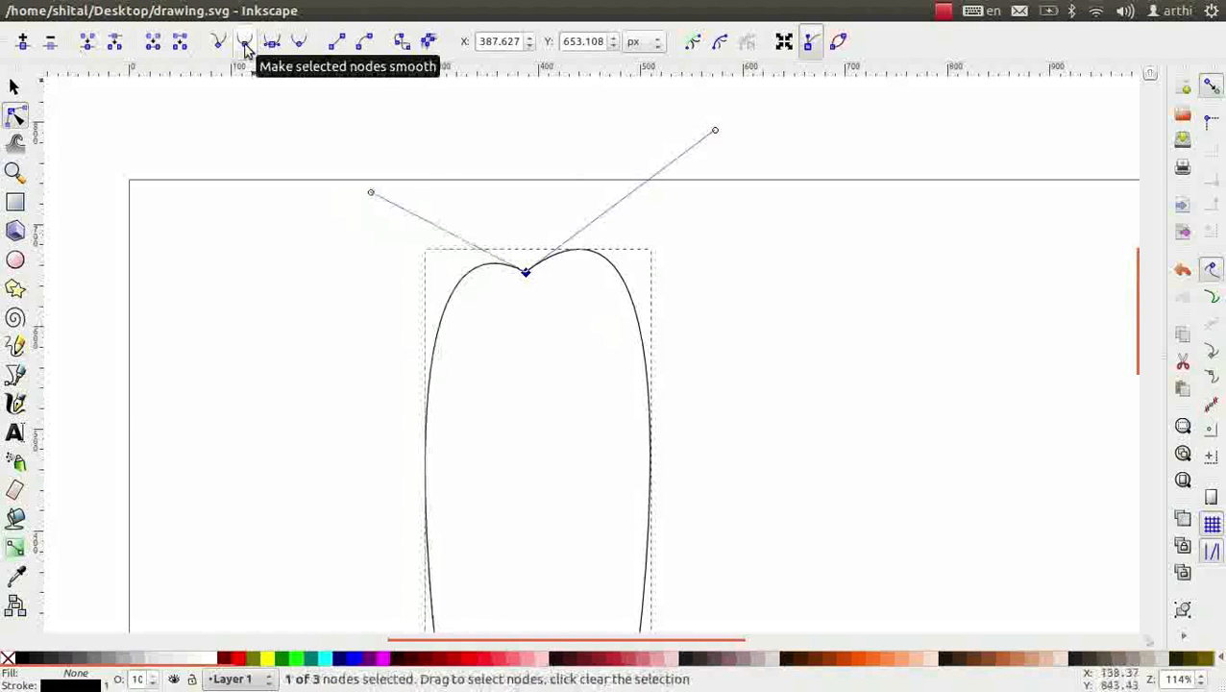
- Make the arch's top node smooth, symmetric and finally auto-smooth
left_click(245, 44)
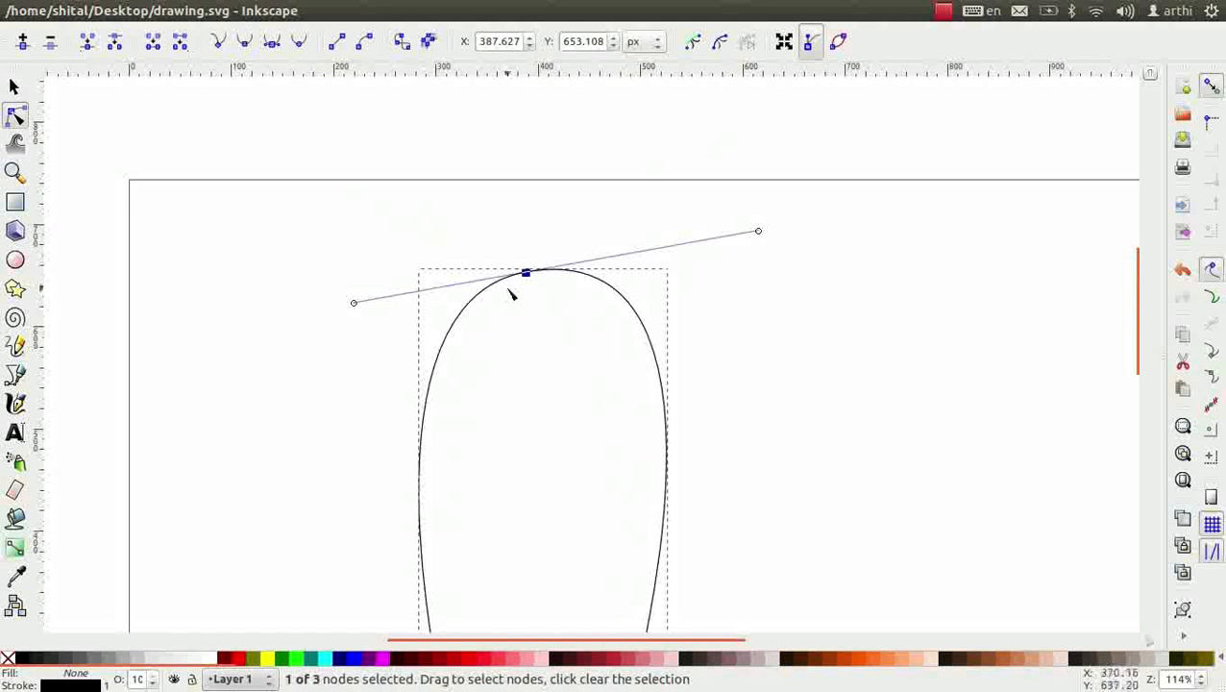
left_click(273, 44)
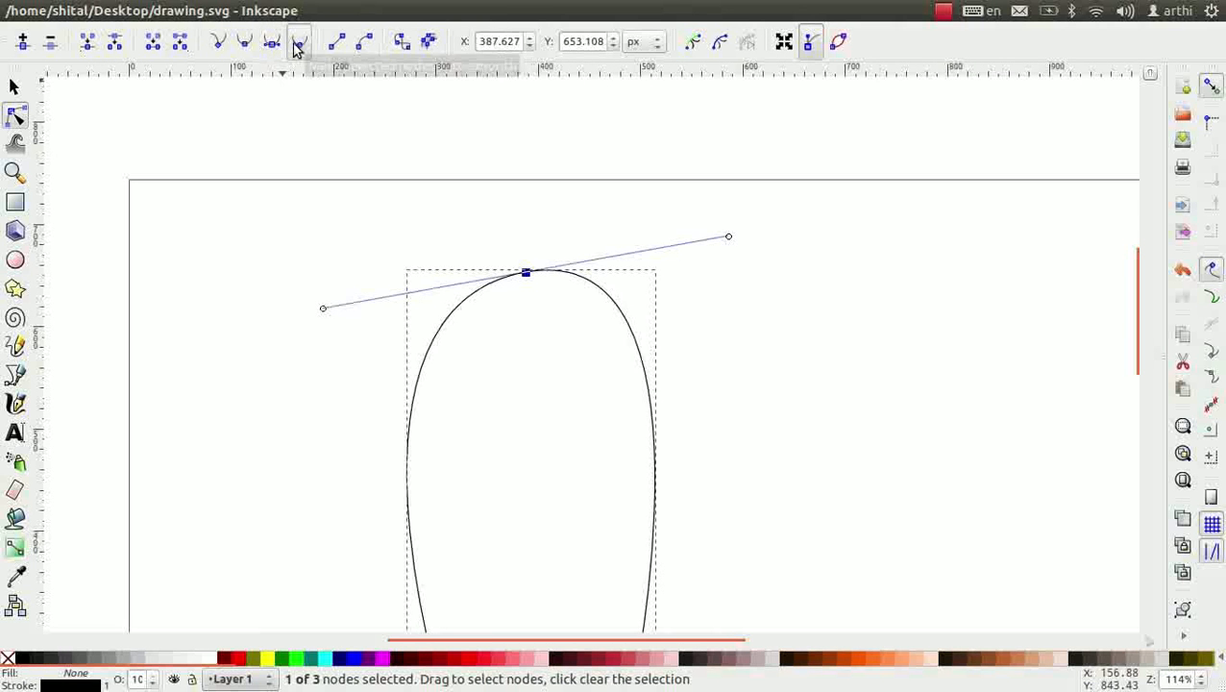
left_click(297, 46)
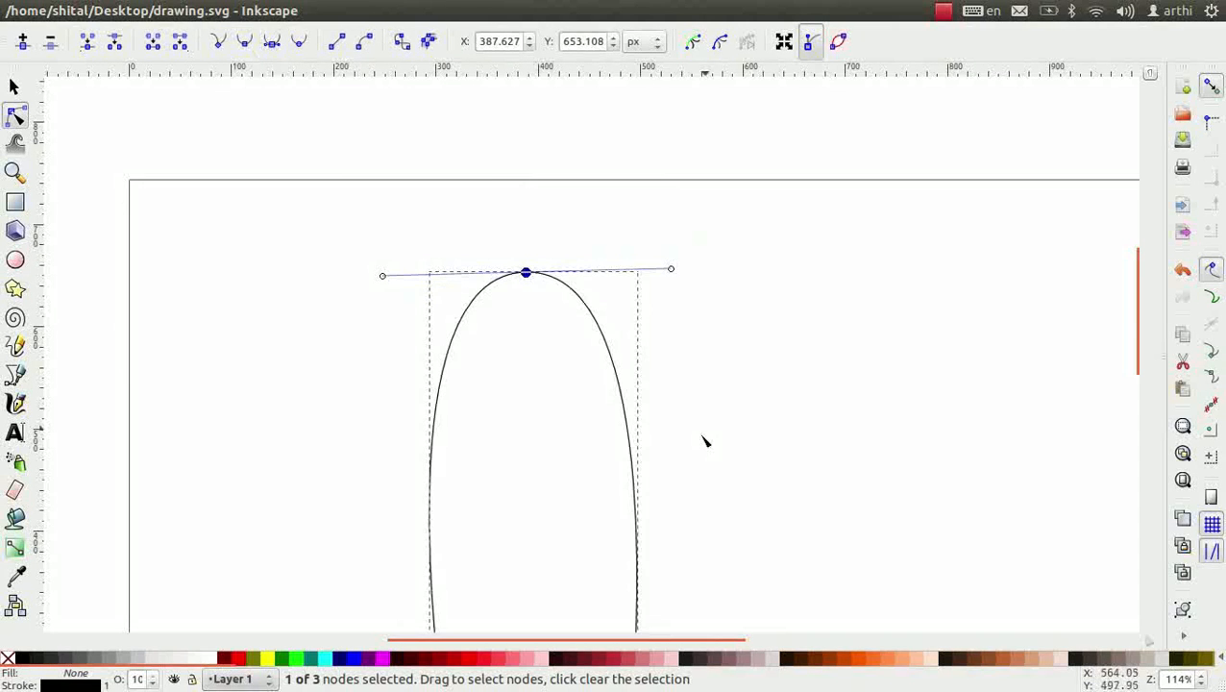
- Convert the segment between the top node and the lower-left end node to a straight line, and adjust the top node's remaining handle
left_click_drag(667, 454, 671, 331)
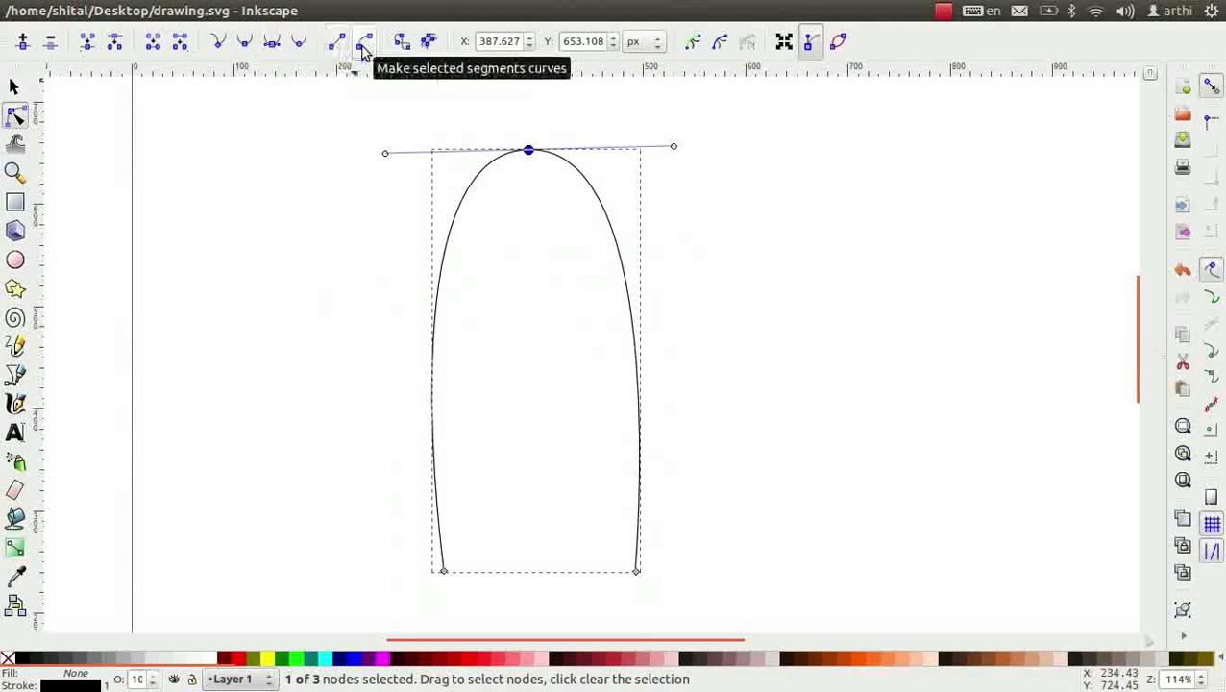
left_click(444, 573, "shift")
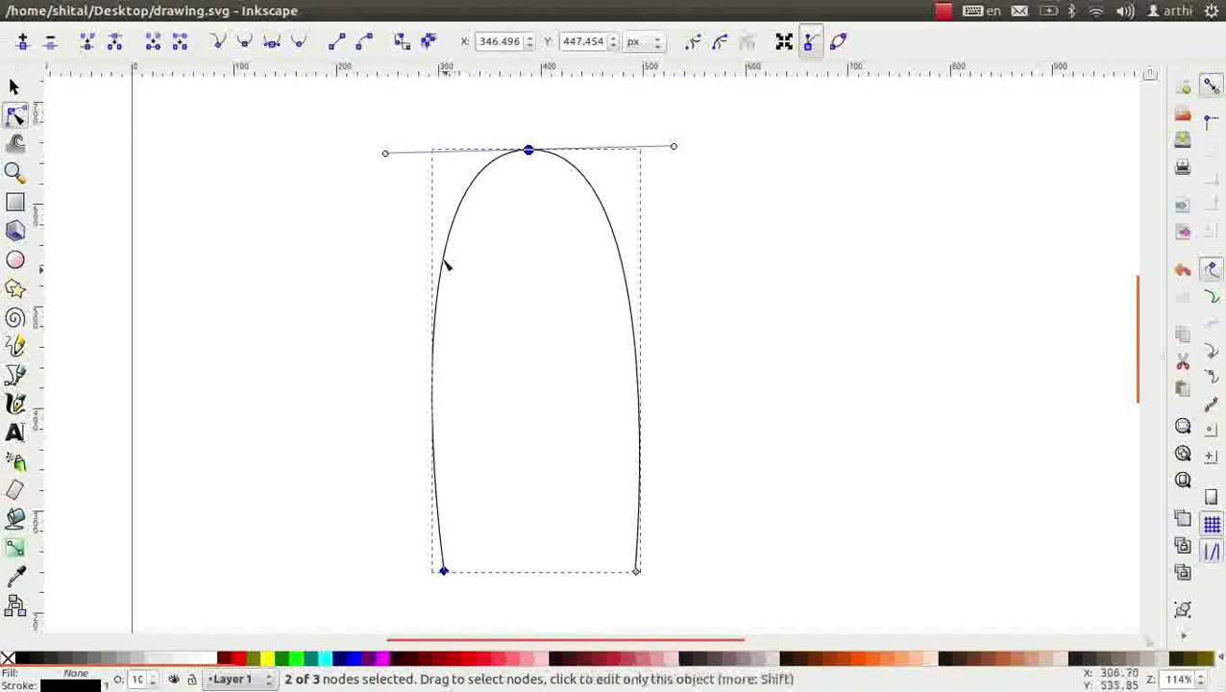
left_click(339, 43)
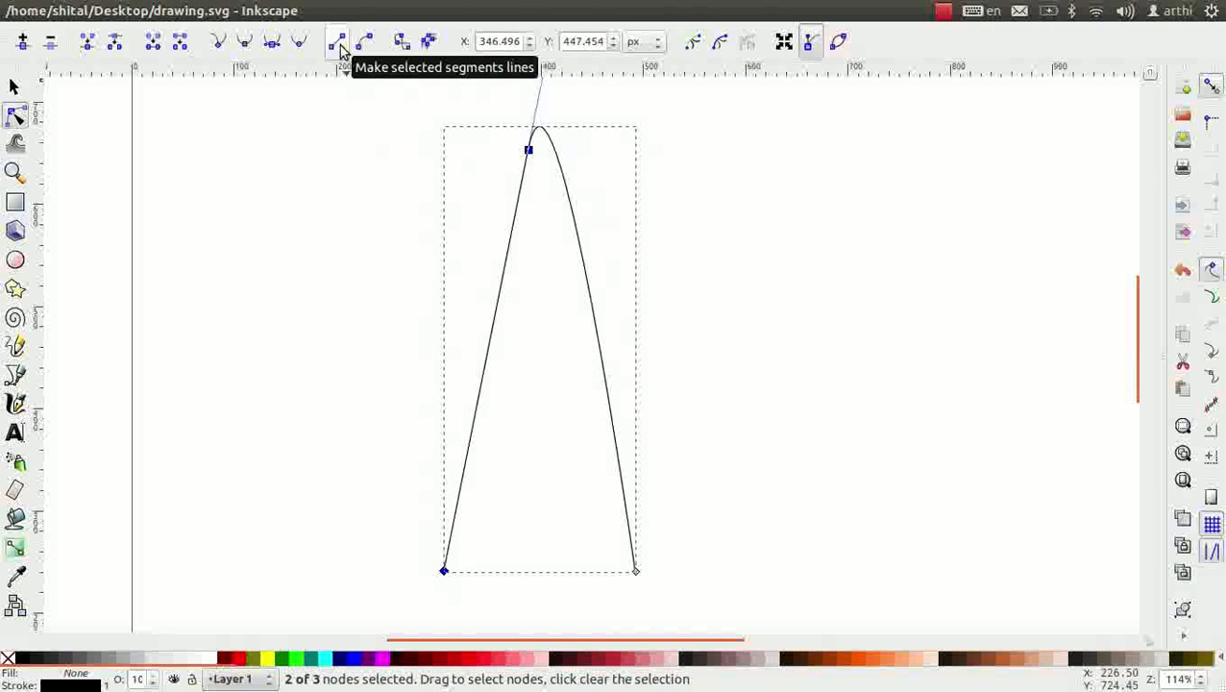
key("minus")
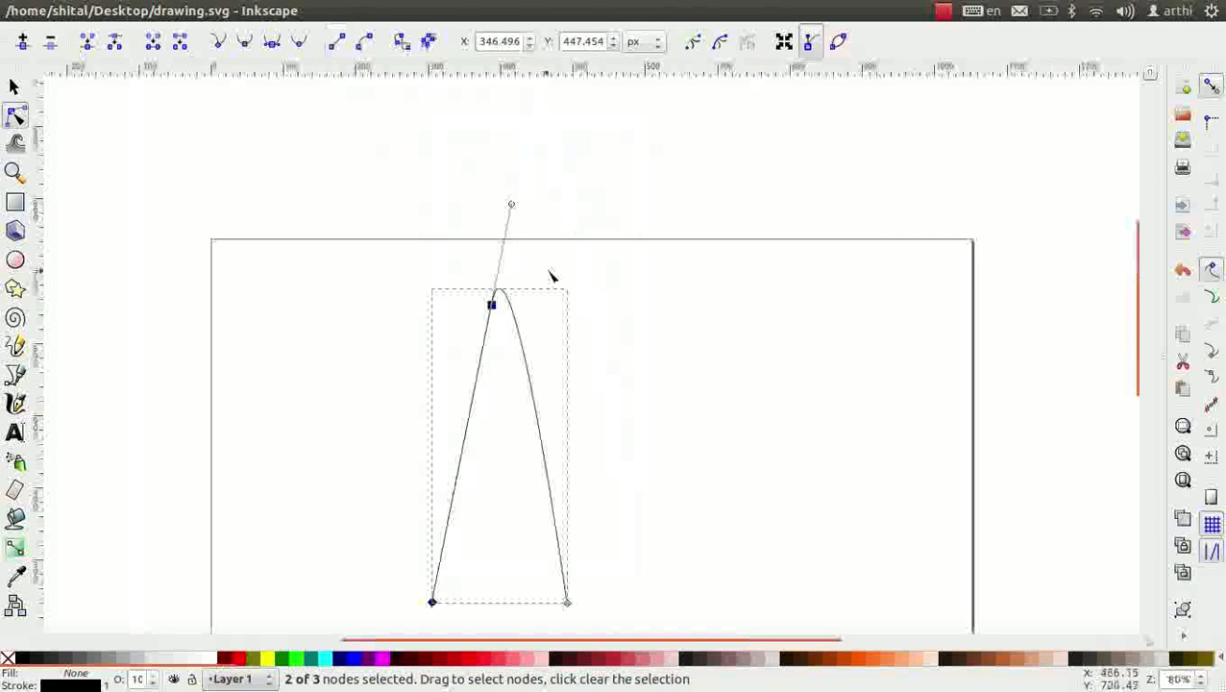
left_click_drag(513, 207, 537, 215)
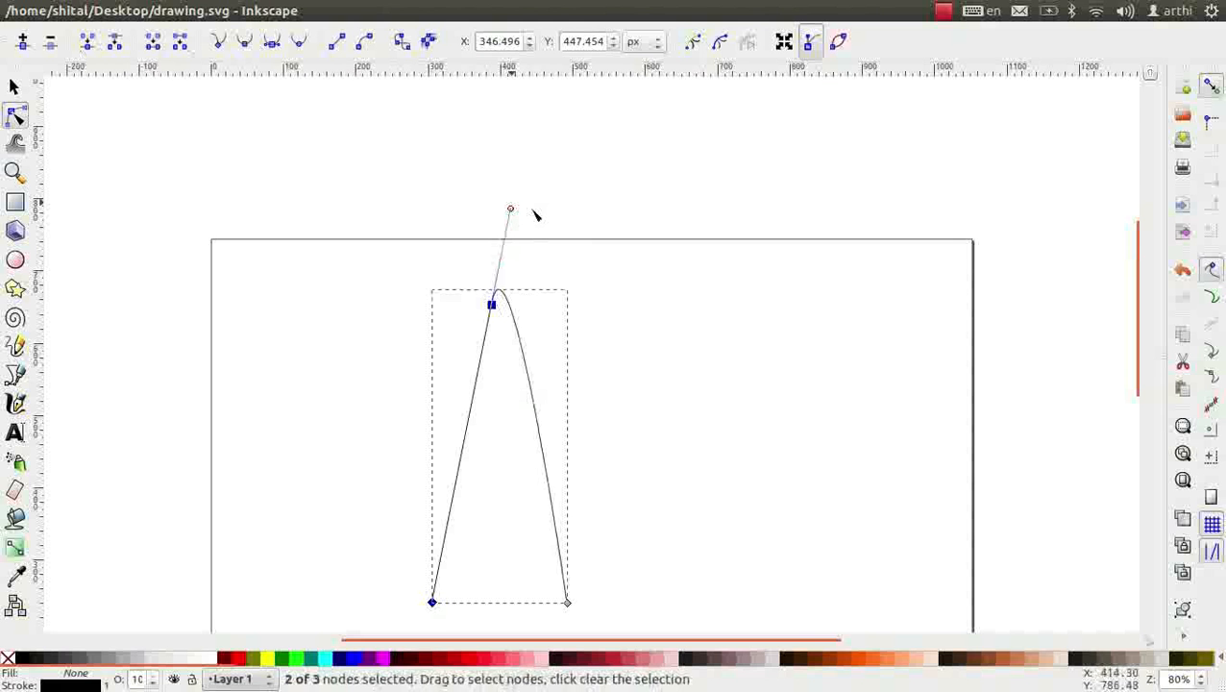
- Convert the straight left segment back to a curve and bend it with the handles at both of its ends
left_click(362, 46)
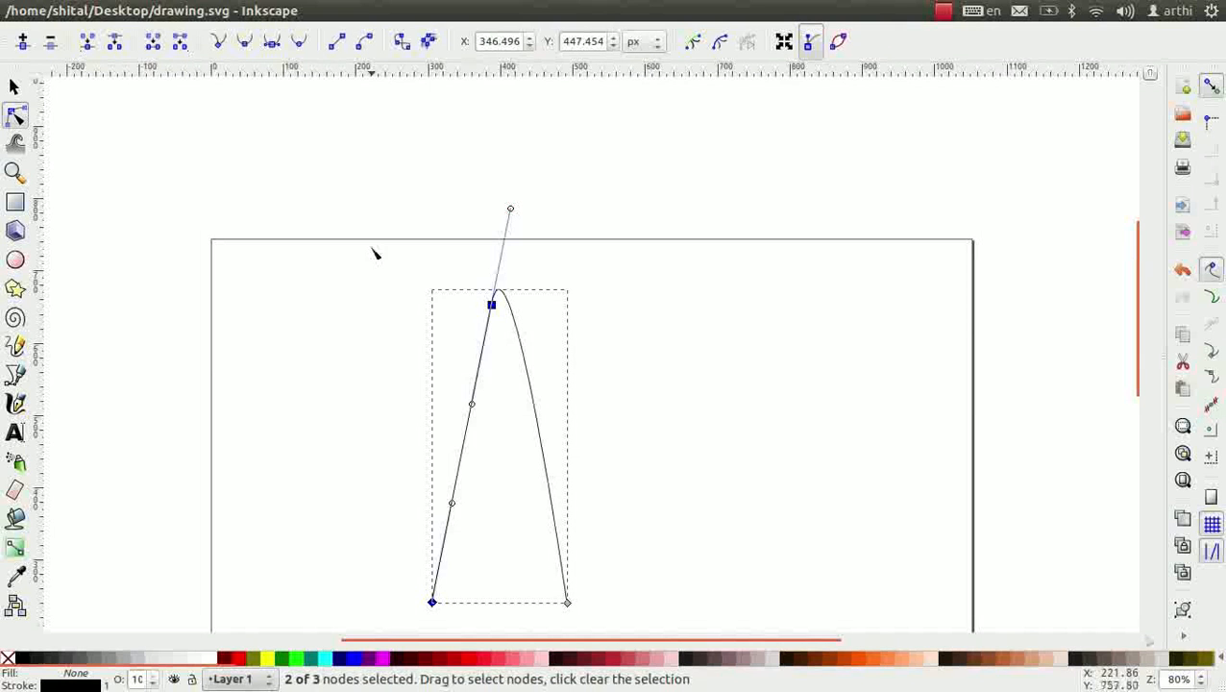
left_click_drag(471, 405, 387, 338)
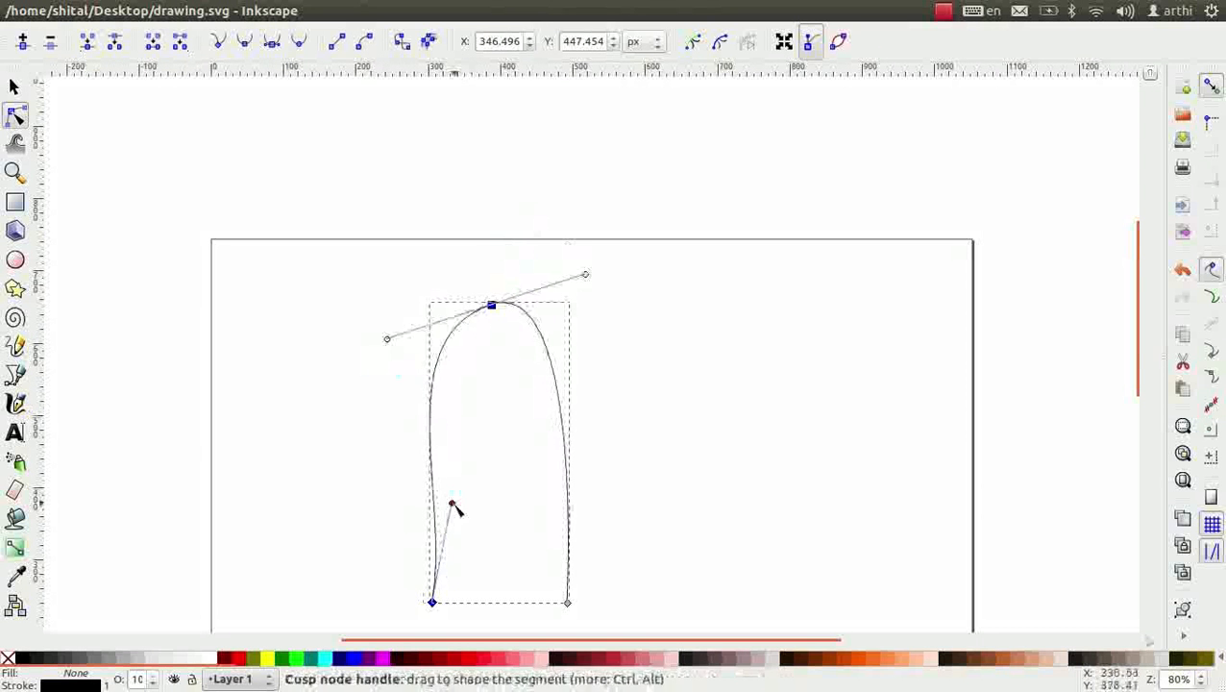
mouse_move(452, 504)
left_mouse_down()
mouse_move(368, 536)
mouse_move(462, 519)
left_mouse_up()
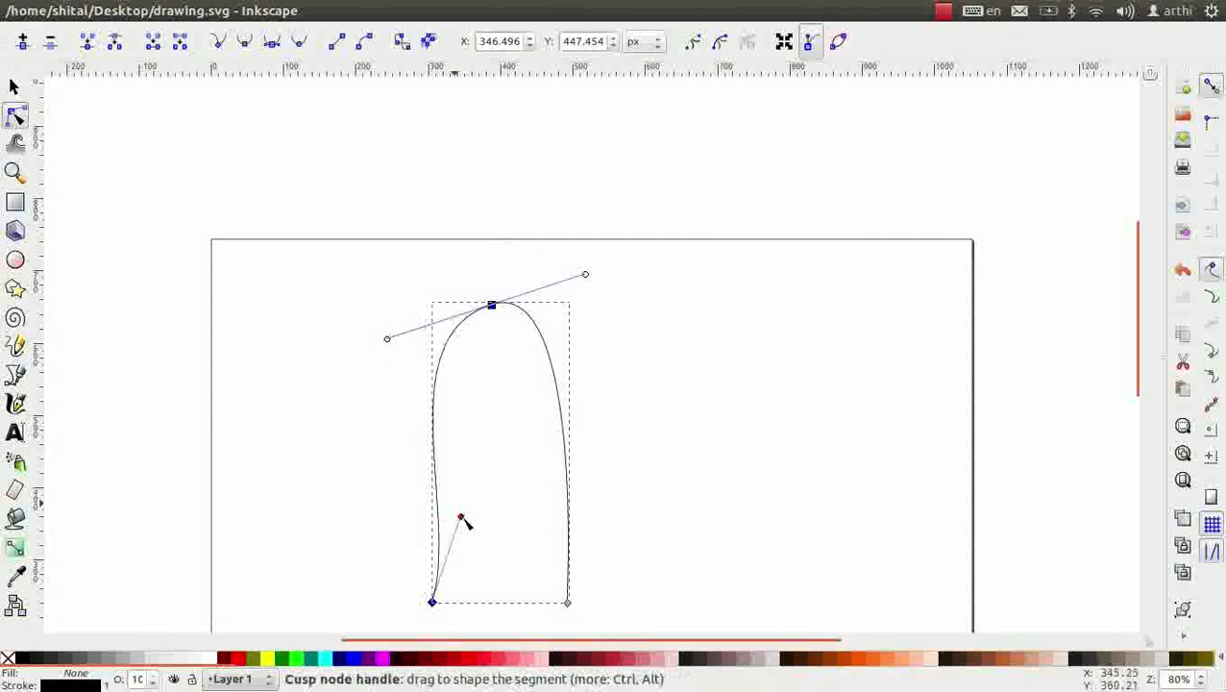
- Convert the arch's stroke to a path and pull nodes on its right side, top and left side outward to thicken the outline unevenly
left_click(402, 40)
left_click(429, 42)
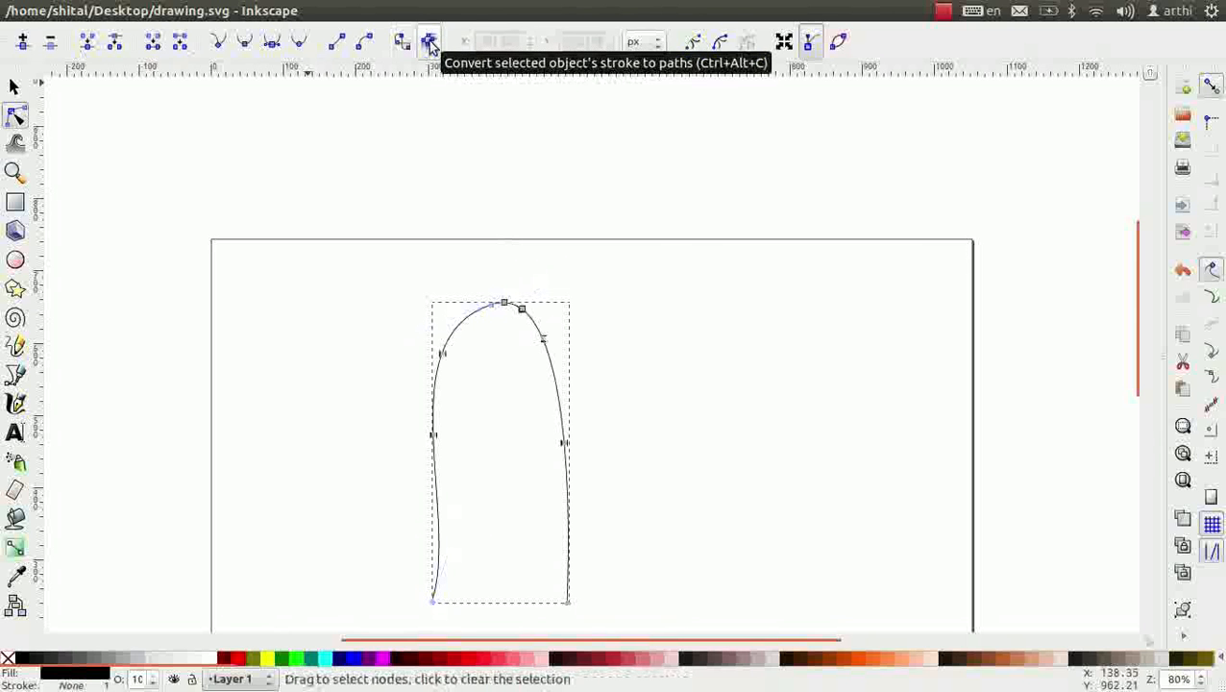
left_click_drag(578, 457, 563, 265)
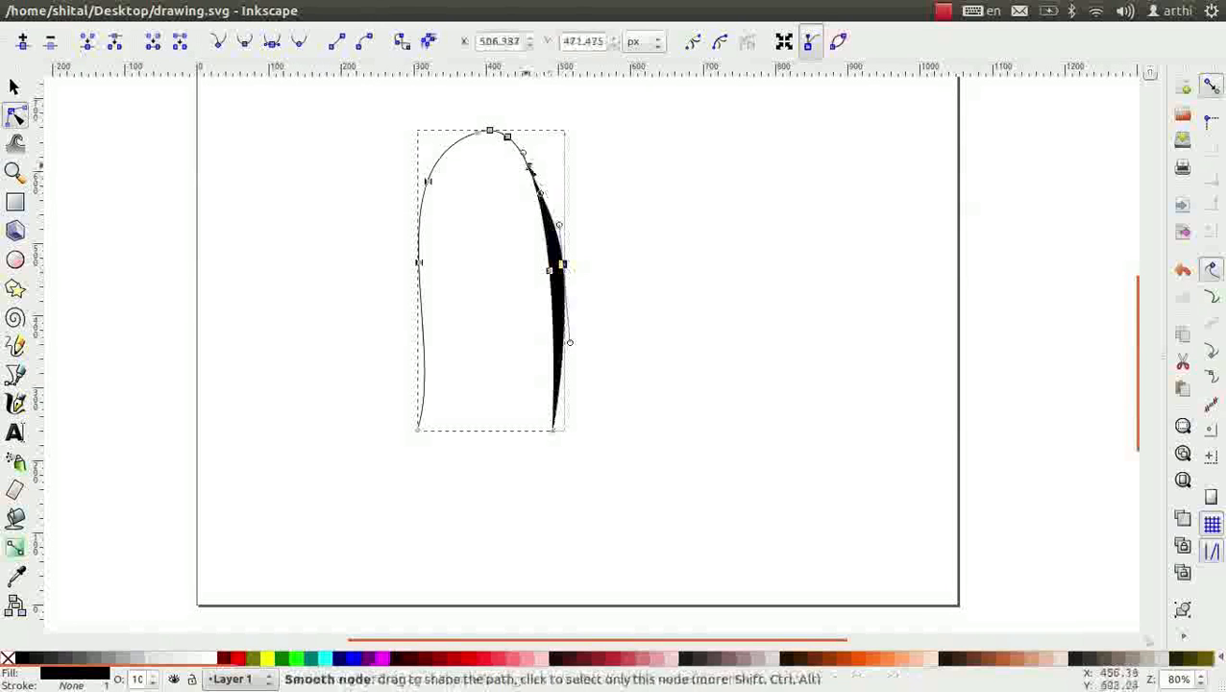
left_click_drag(529, 168, 492, 119)
left_click_drag(428, 180, 404, 188)
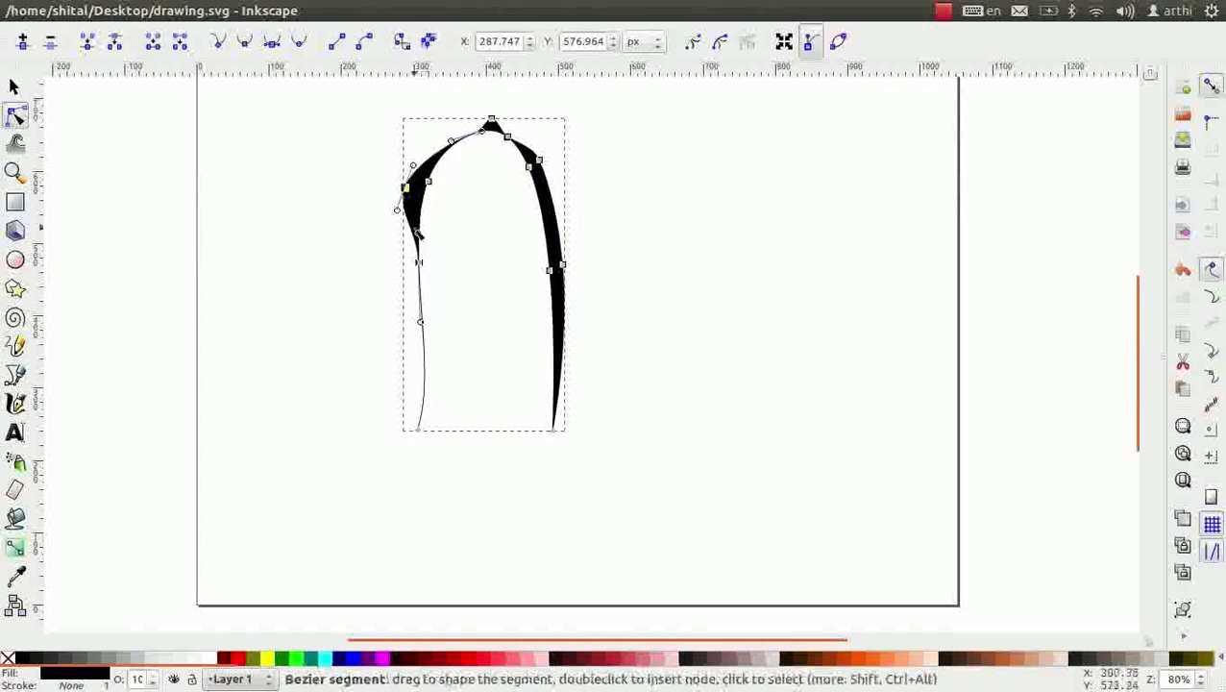
left_click_drag(418, 261, 405, 272)
- Increase and decrease the selected left-side node's coordinates, finishing at X 253.861 px and Y 422.815 px
scroll(486, 229, "up", 1)
left_click_drag(486, 229, 506, 310)
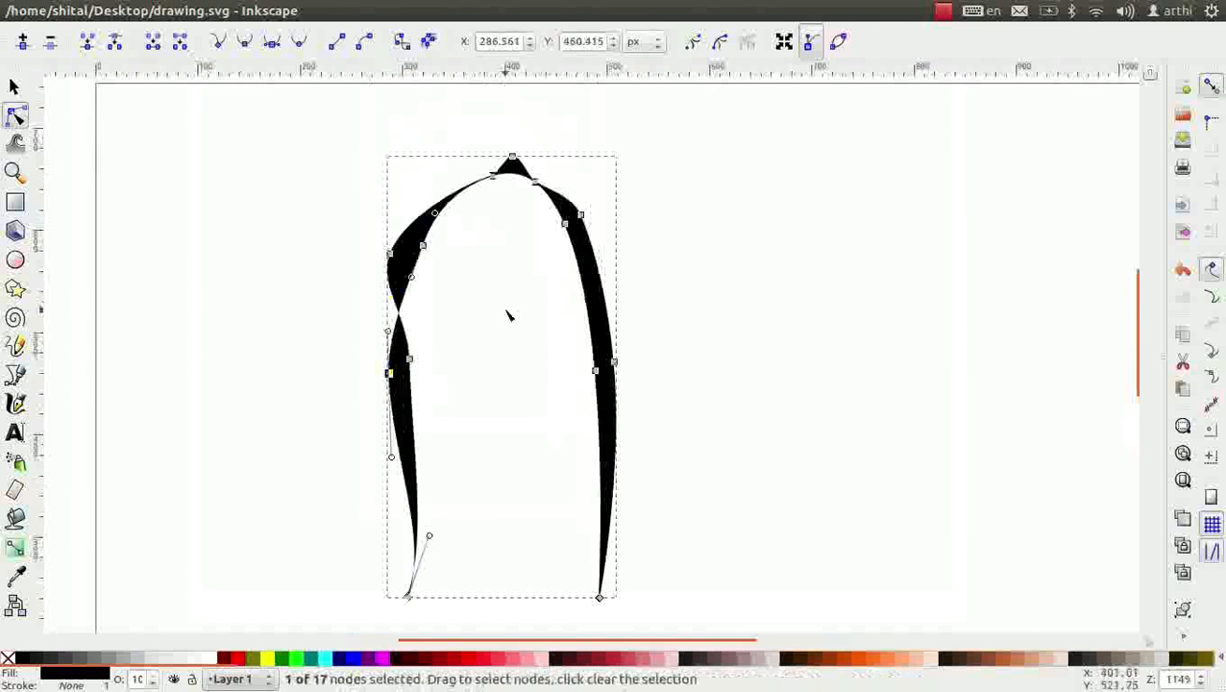
left_click(530, 37)
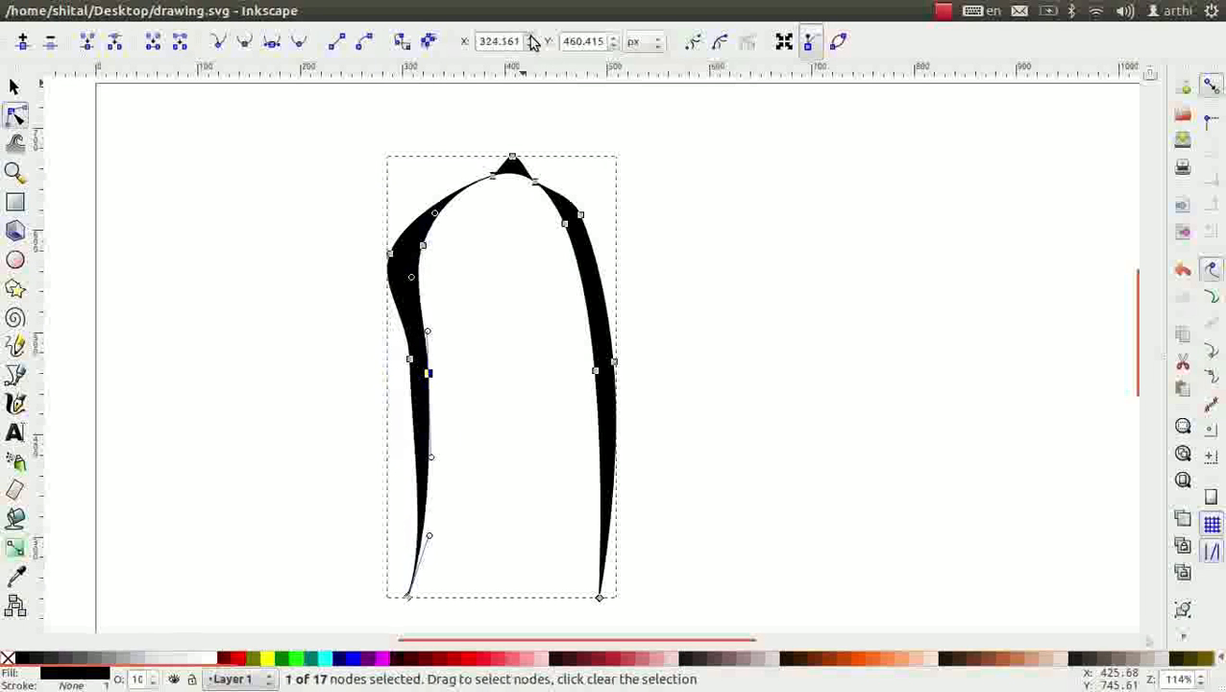
left_click(529, 46)
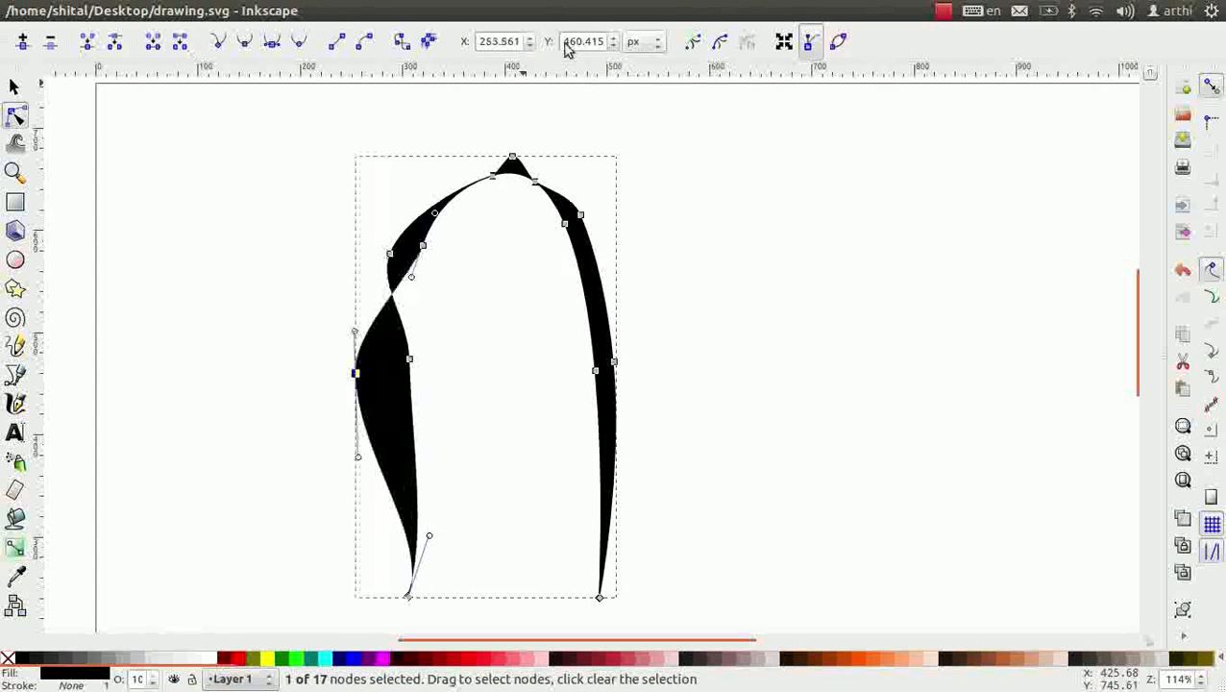
left_click(612, 36)
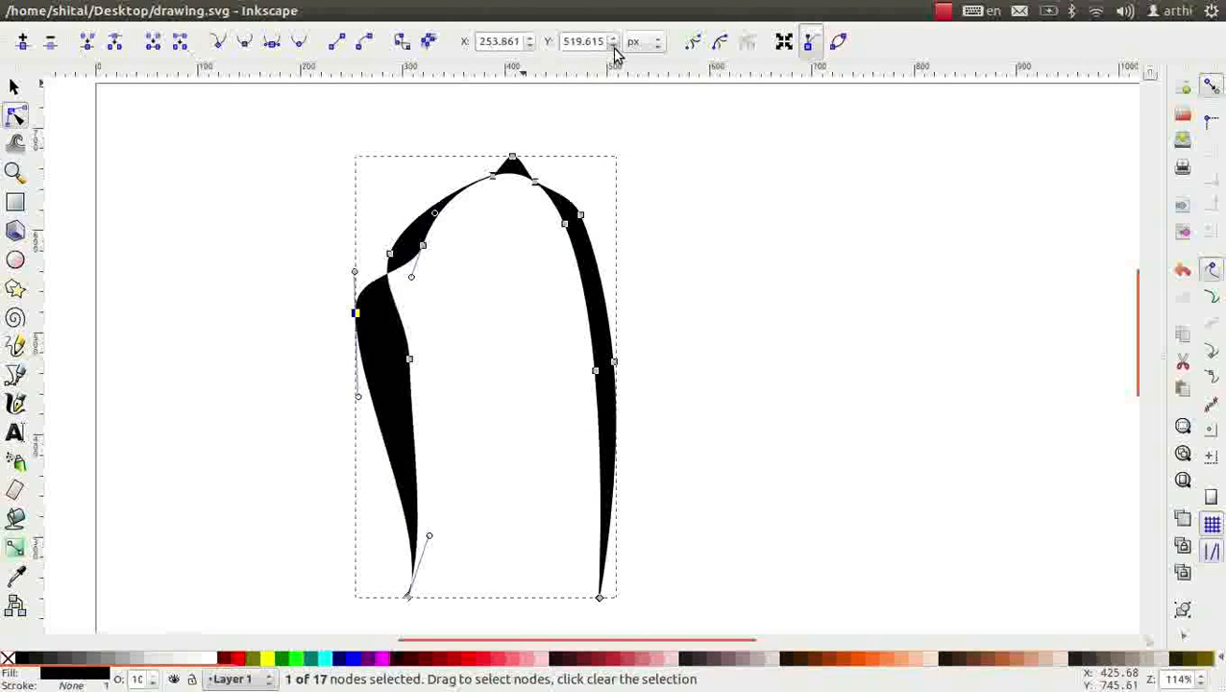
left_click(613, 46)
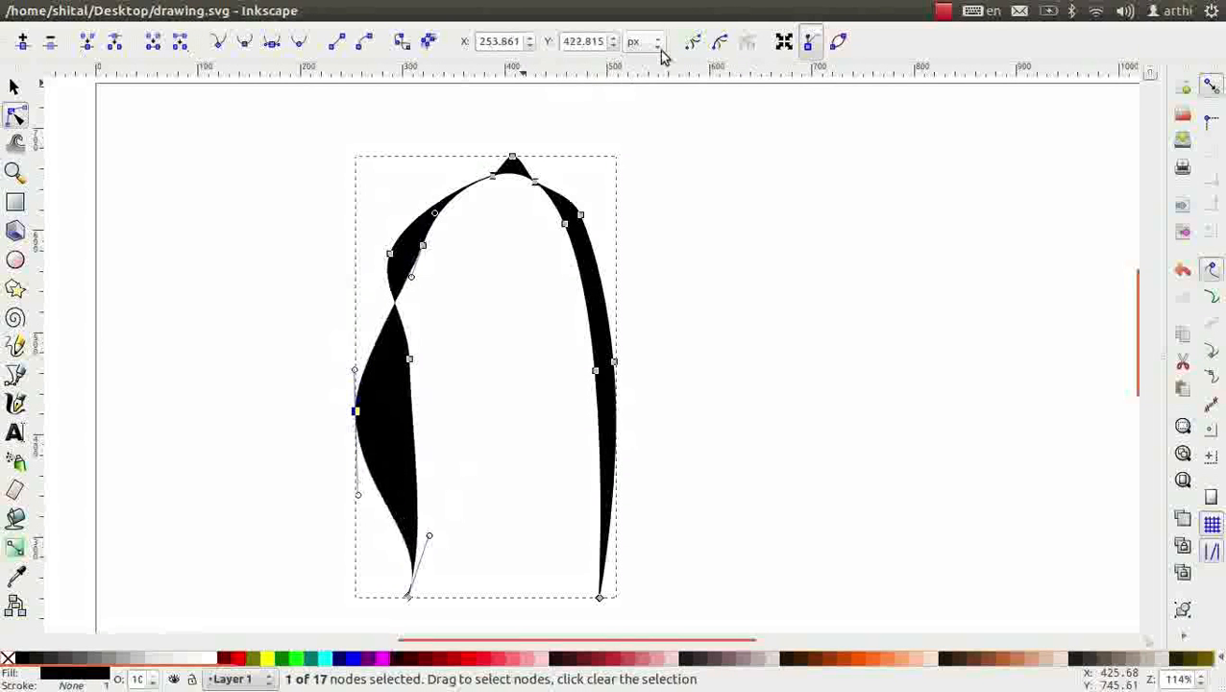